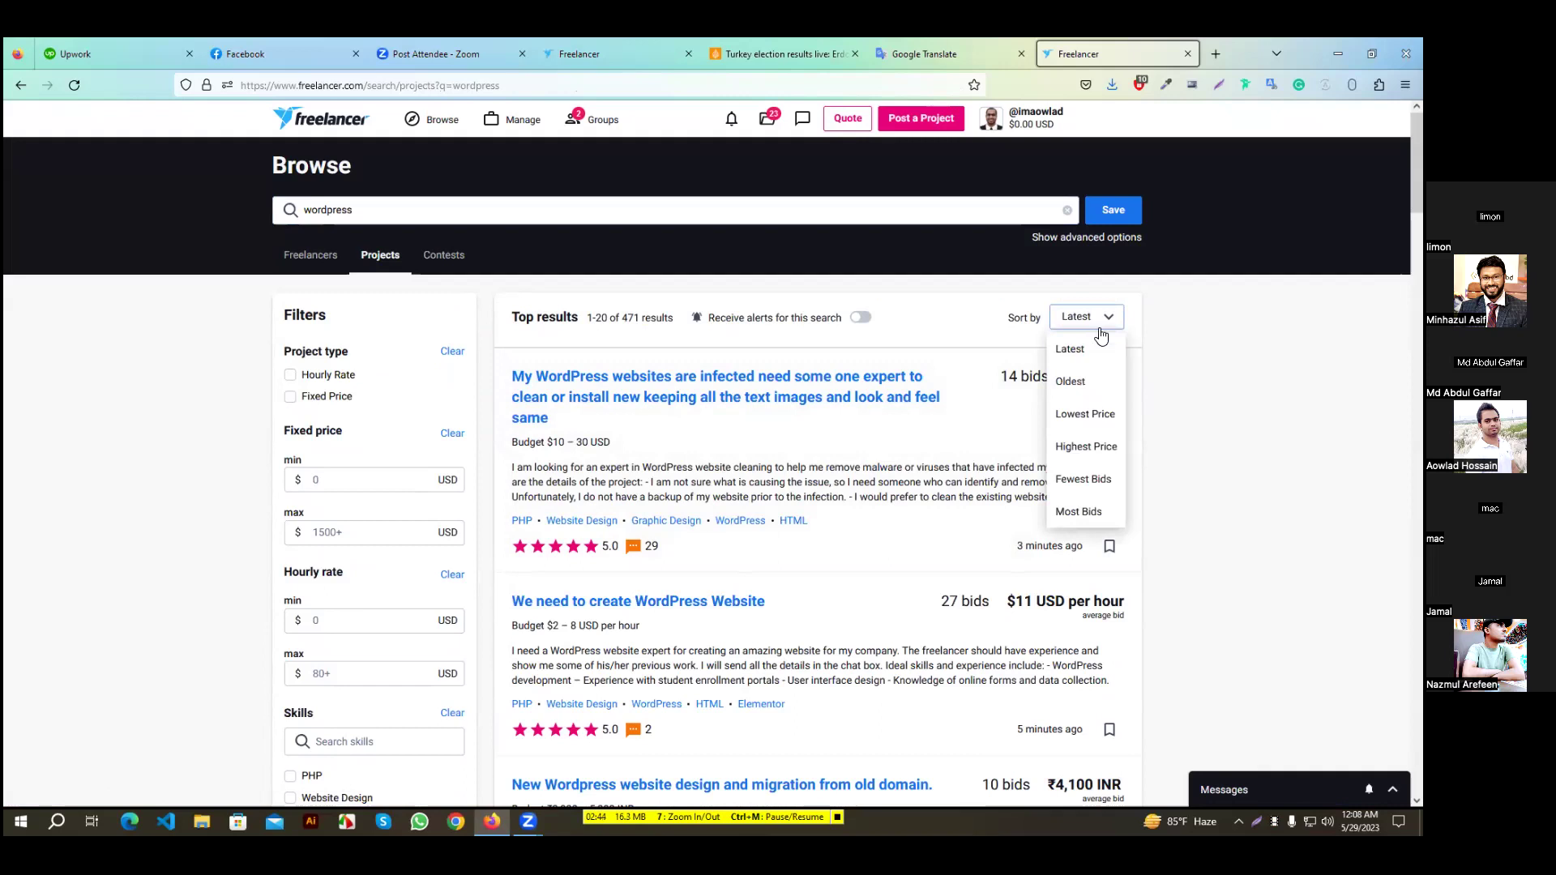
Sort the WordPress project results by latest and open the "We need to create WordPress Website" listing in a new tab
left_click(1073, 350)
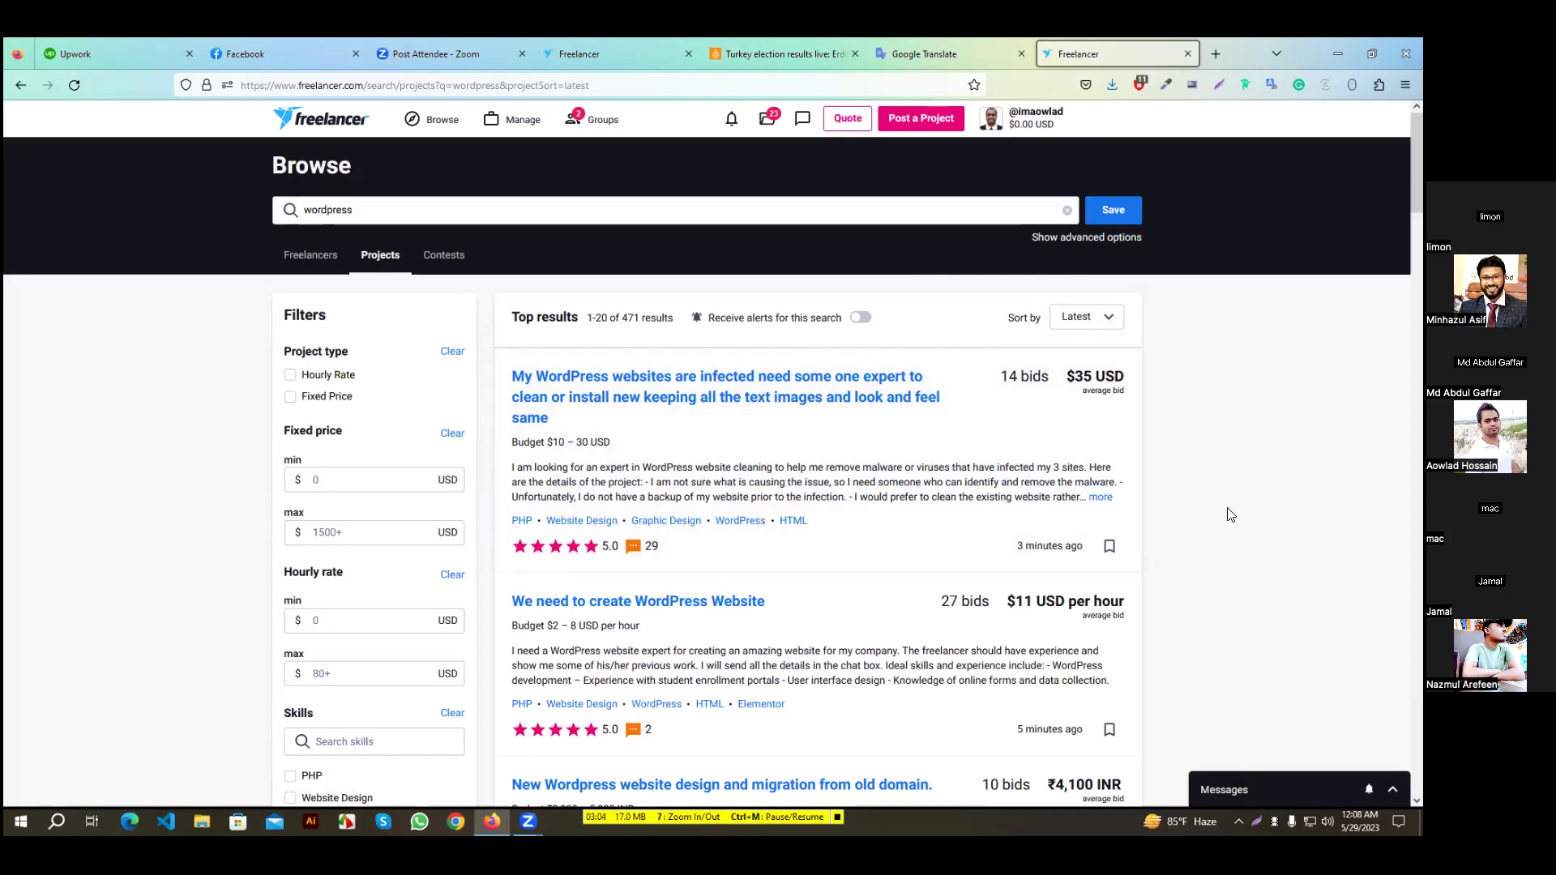
scroll(1252, 506, "down", 1)
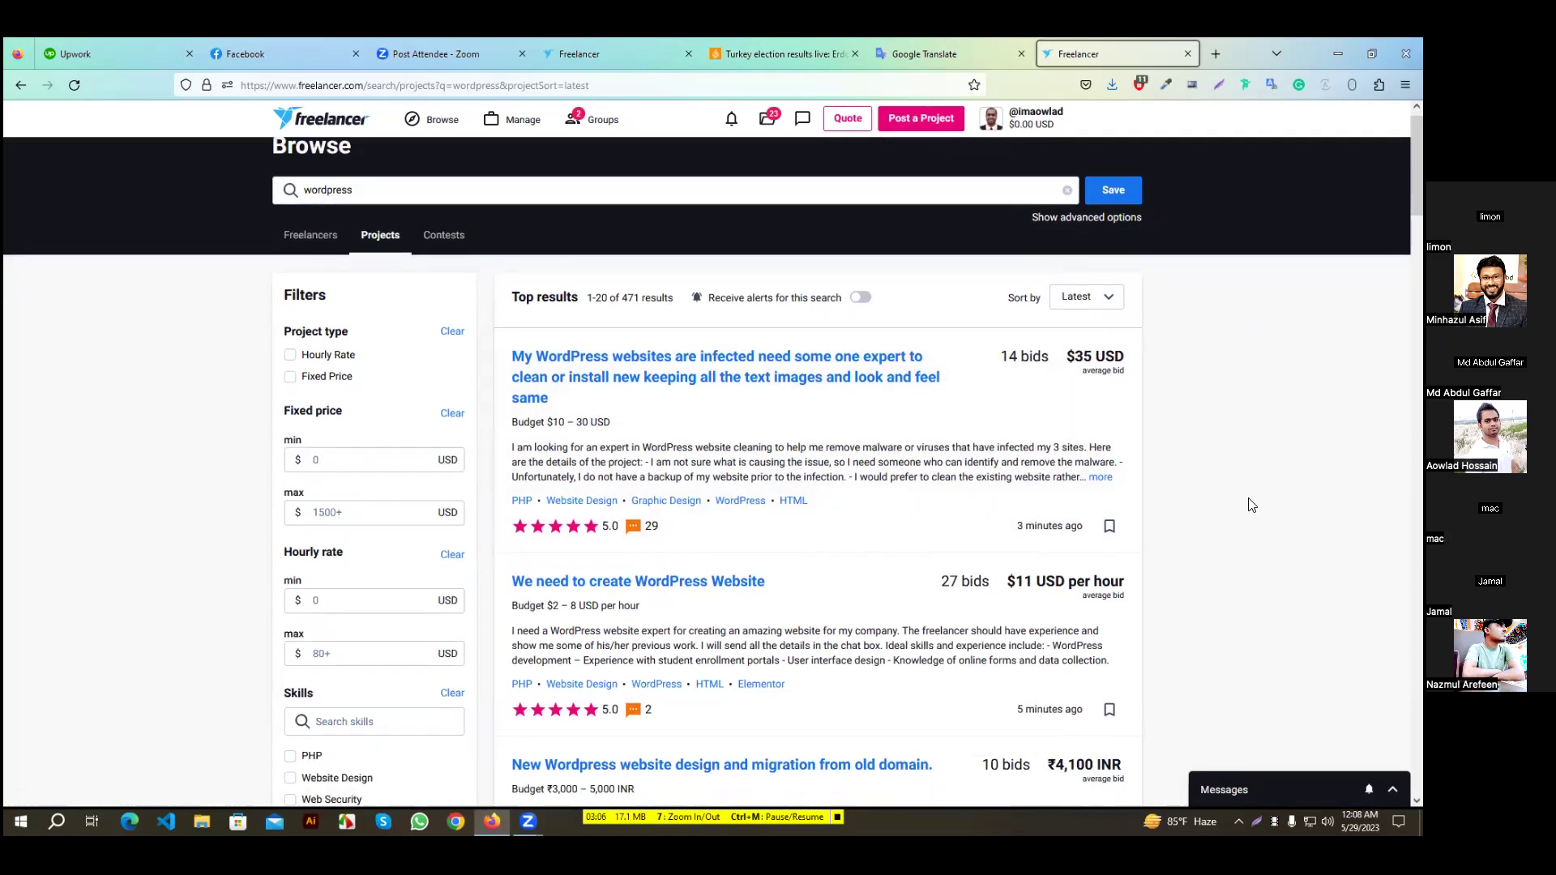
scroll(1252, 505, "down", 1)
scroll(1252, 506, "down", 2)
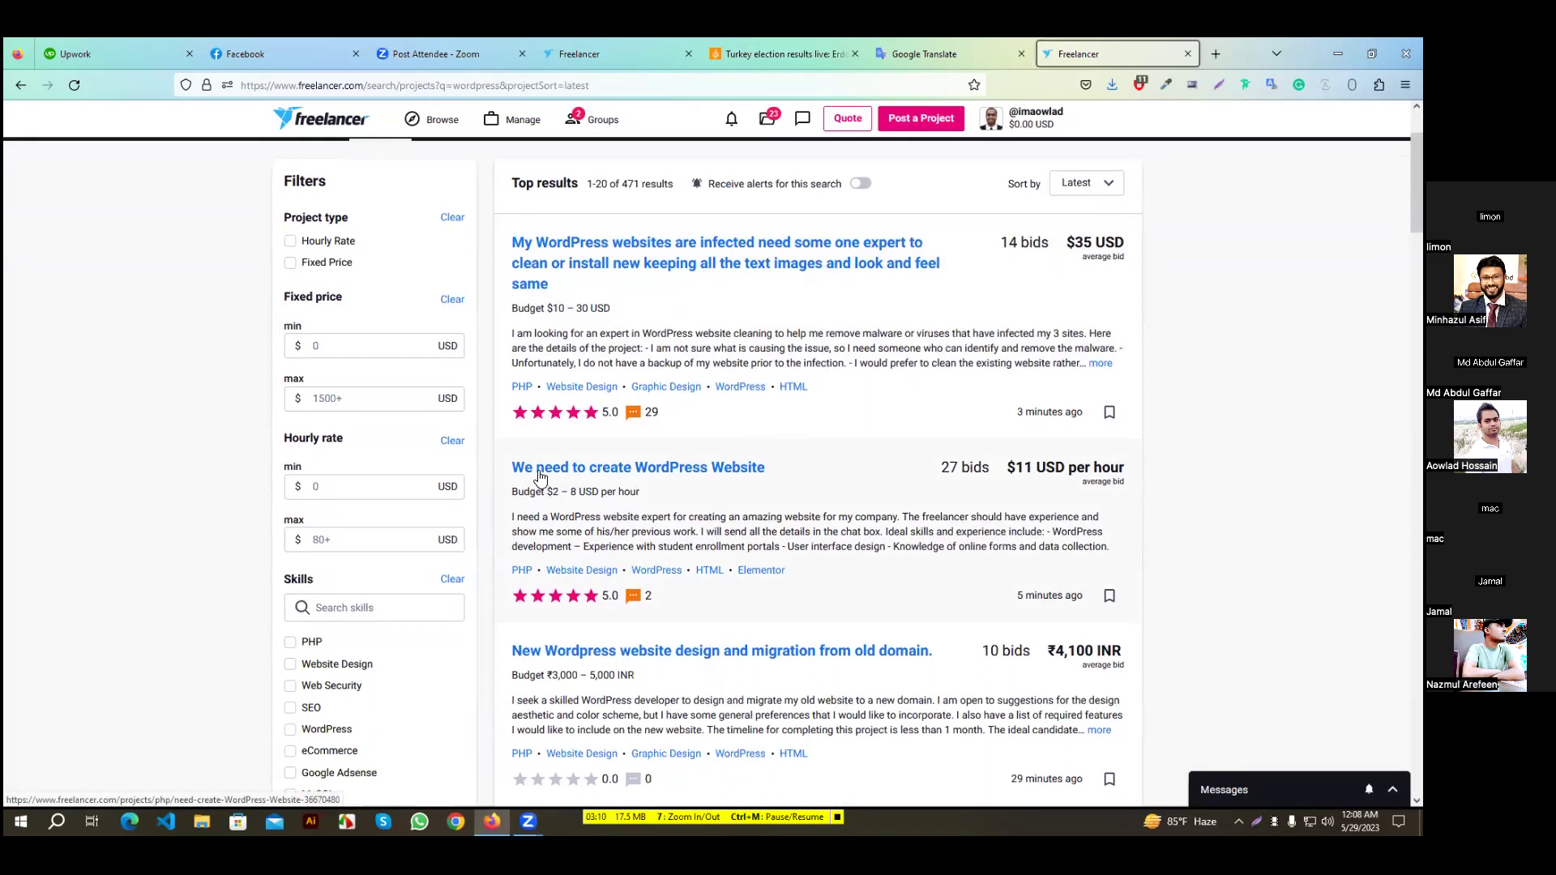
right_click(694, 467)
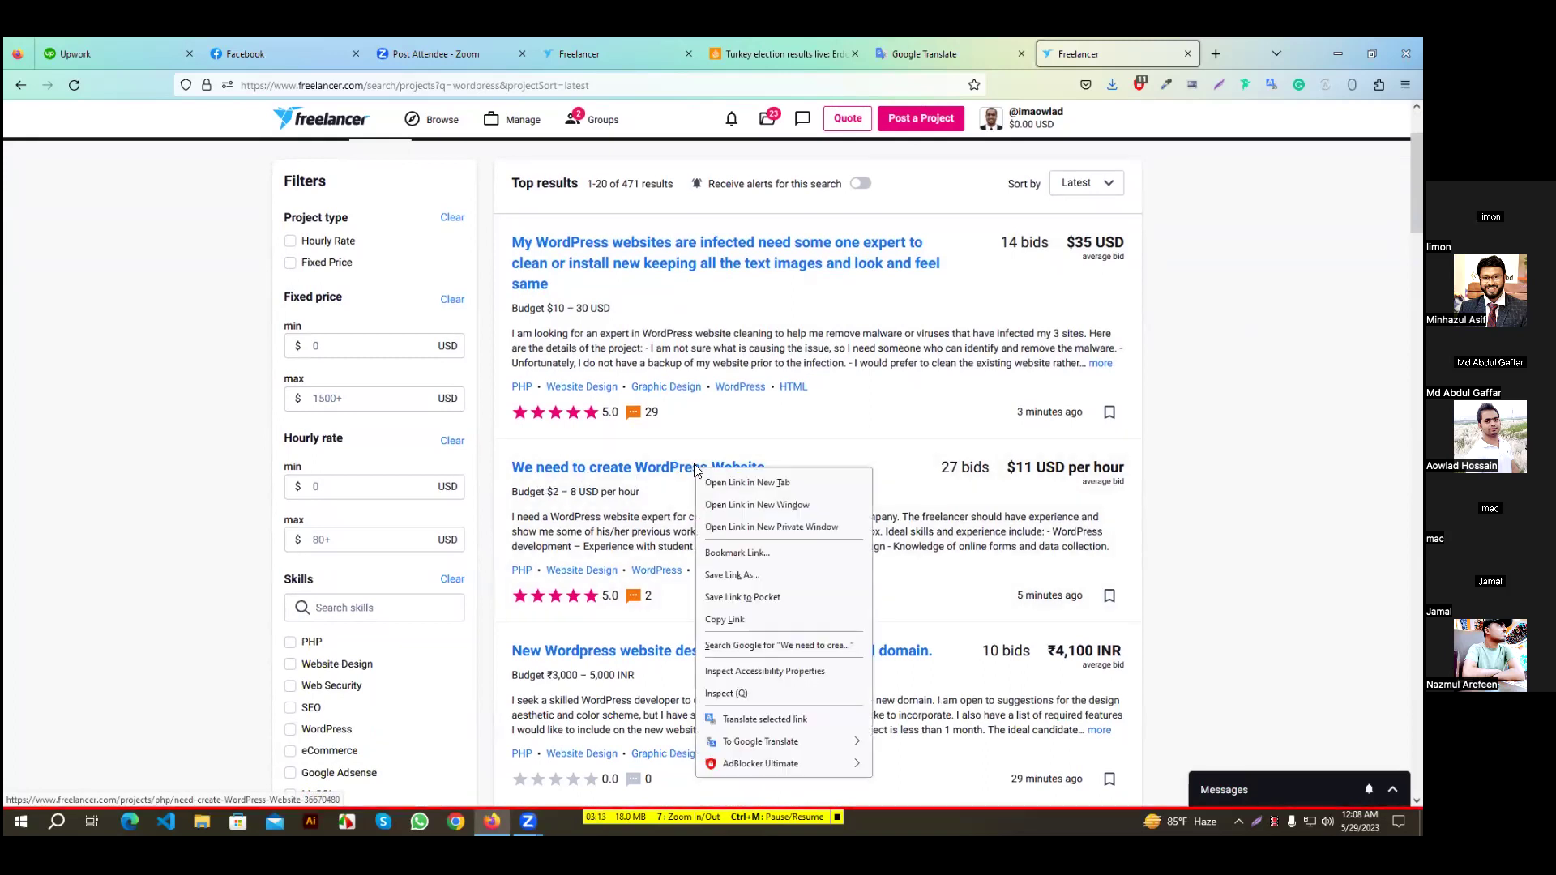
left_click(748, 482)
left_click(1122, 55)
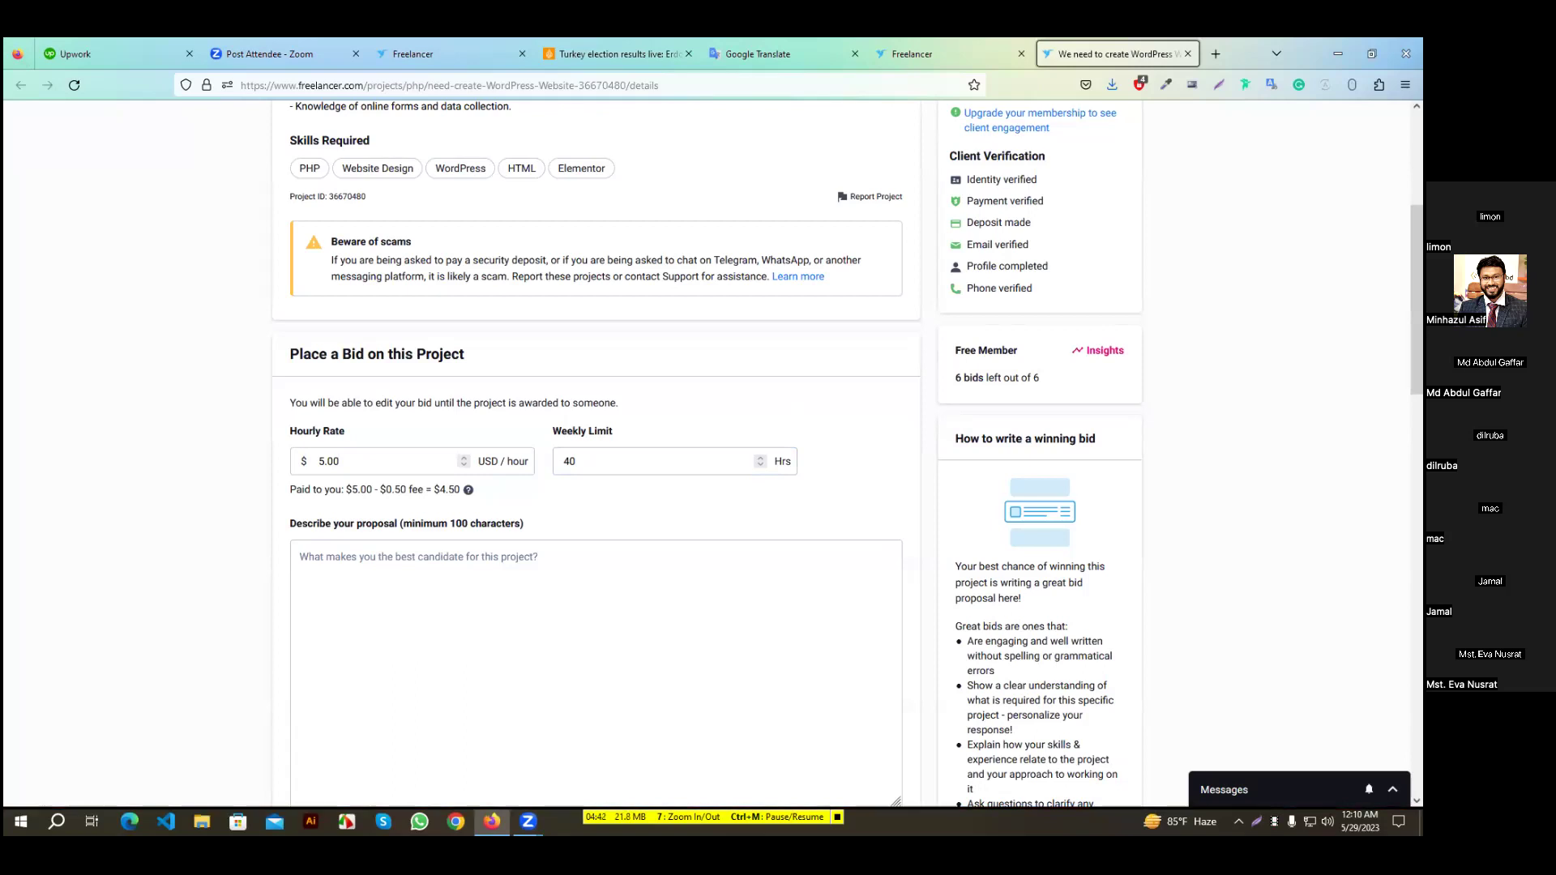
Read the project details, examining the client's request for previous work and the list of ideal skills and experience
scroll(325, 337, "up", 4)
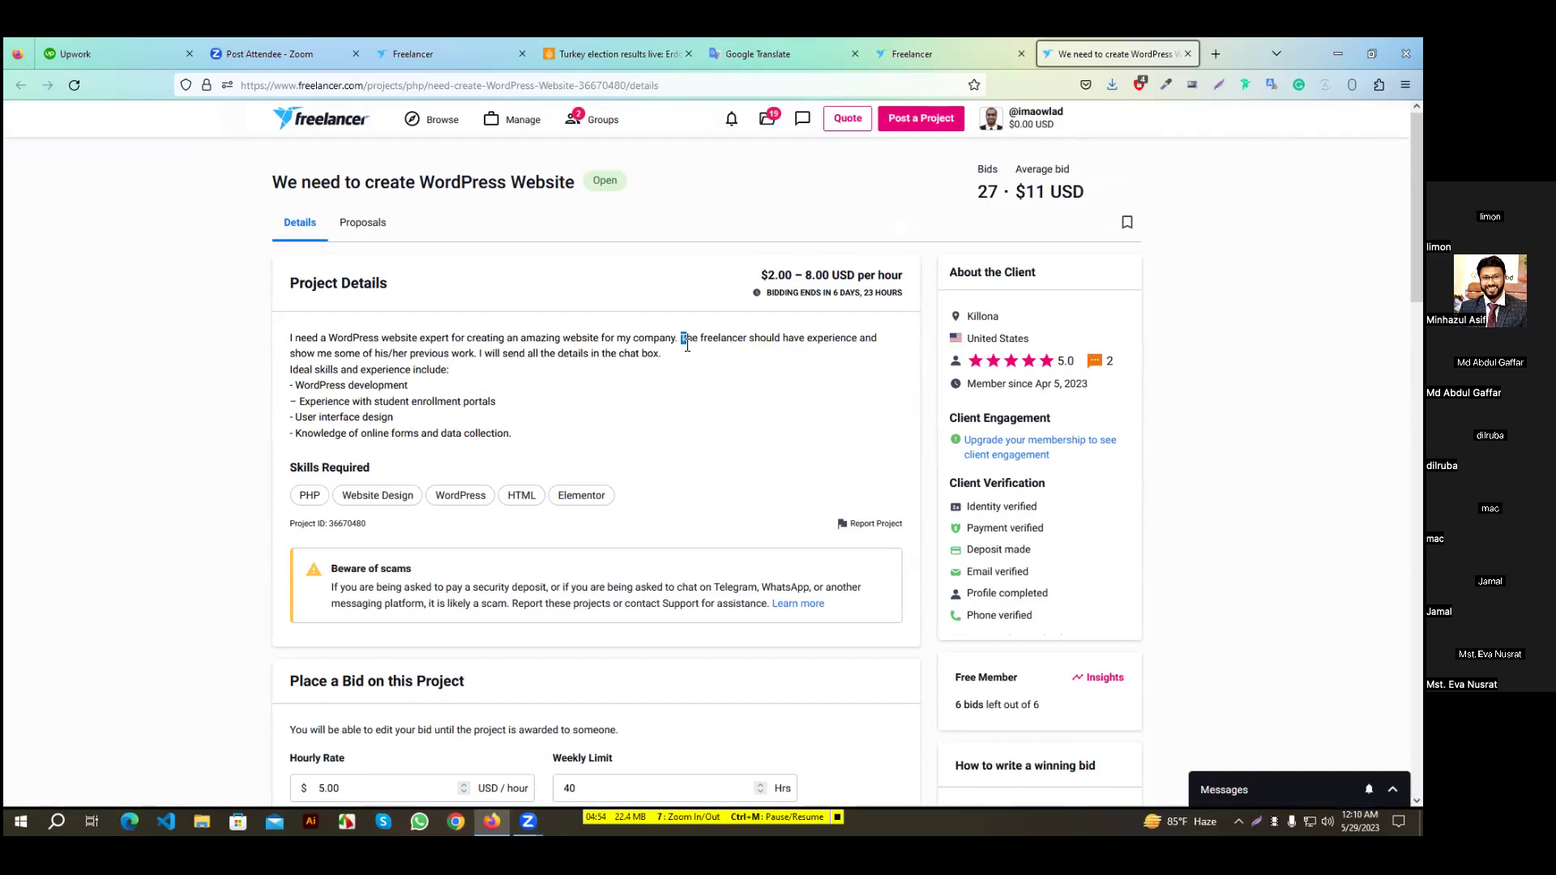
left_click_drag(681, 337, 689, 351)
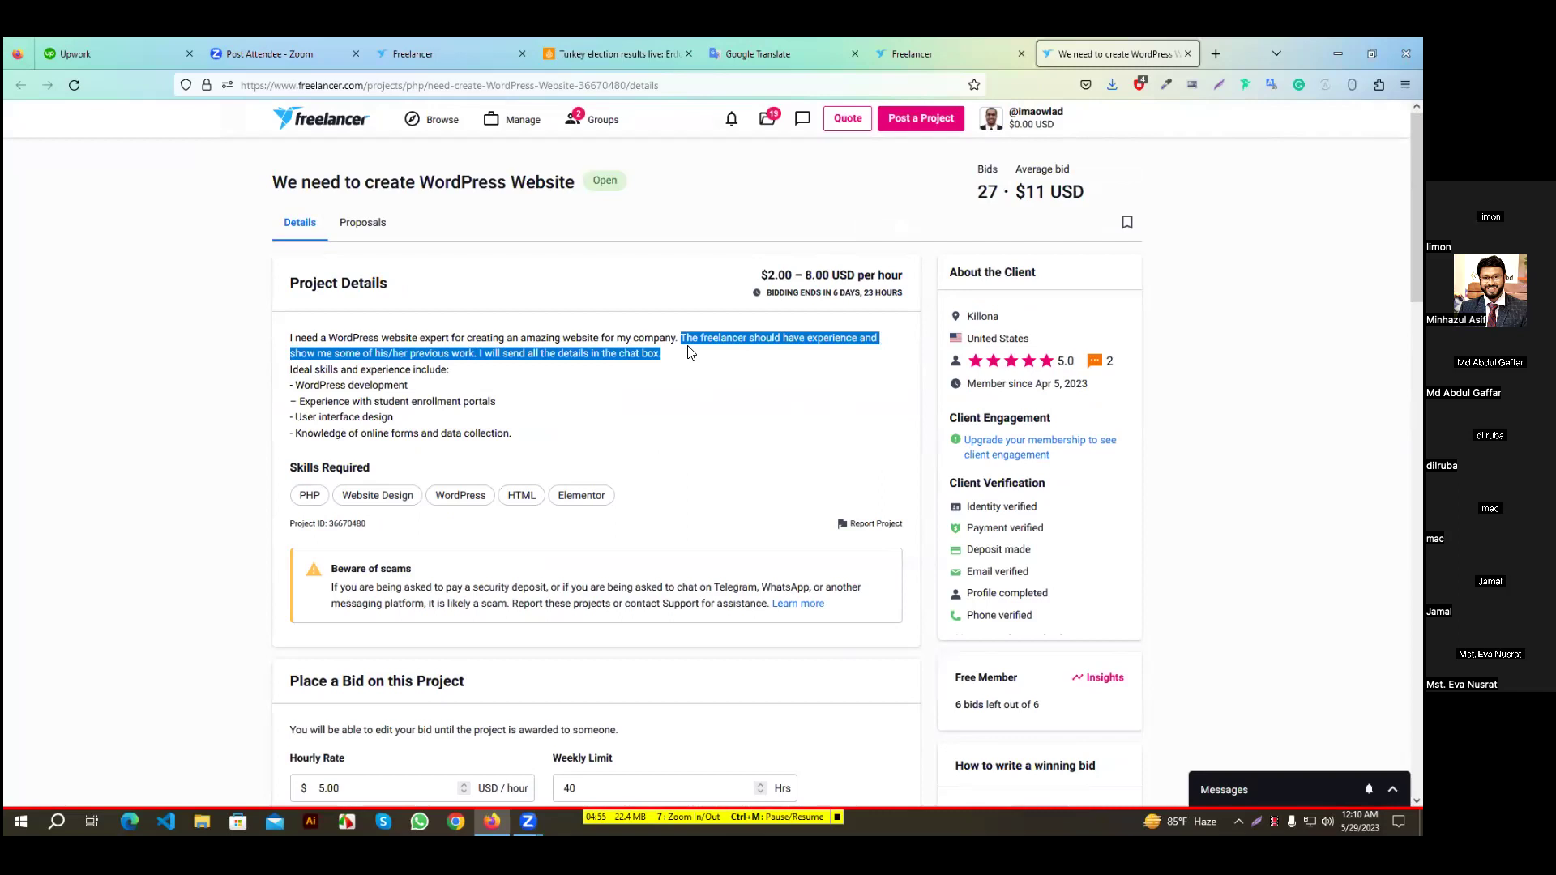
left_click_drag(305, 384, 372, 415)
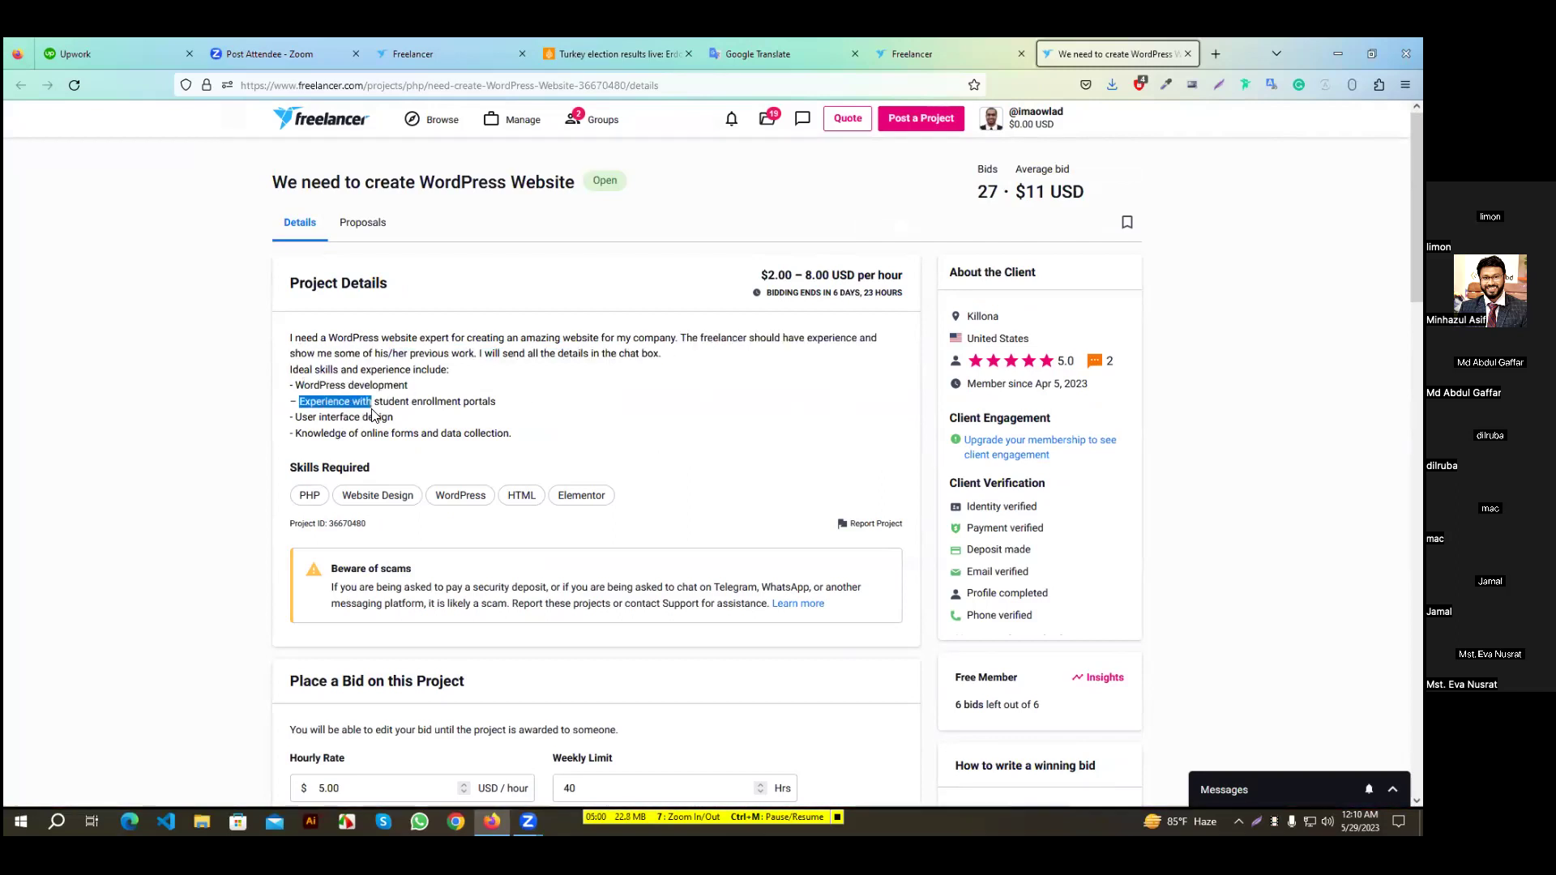
left_click_drag(506, 404, 292, 398)
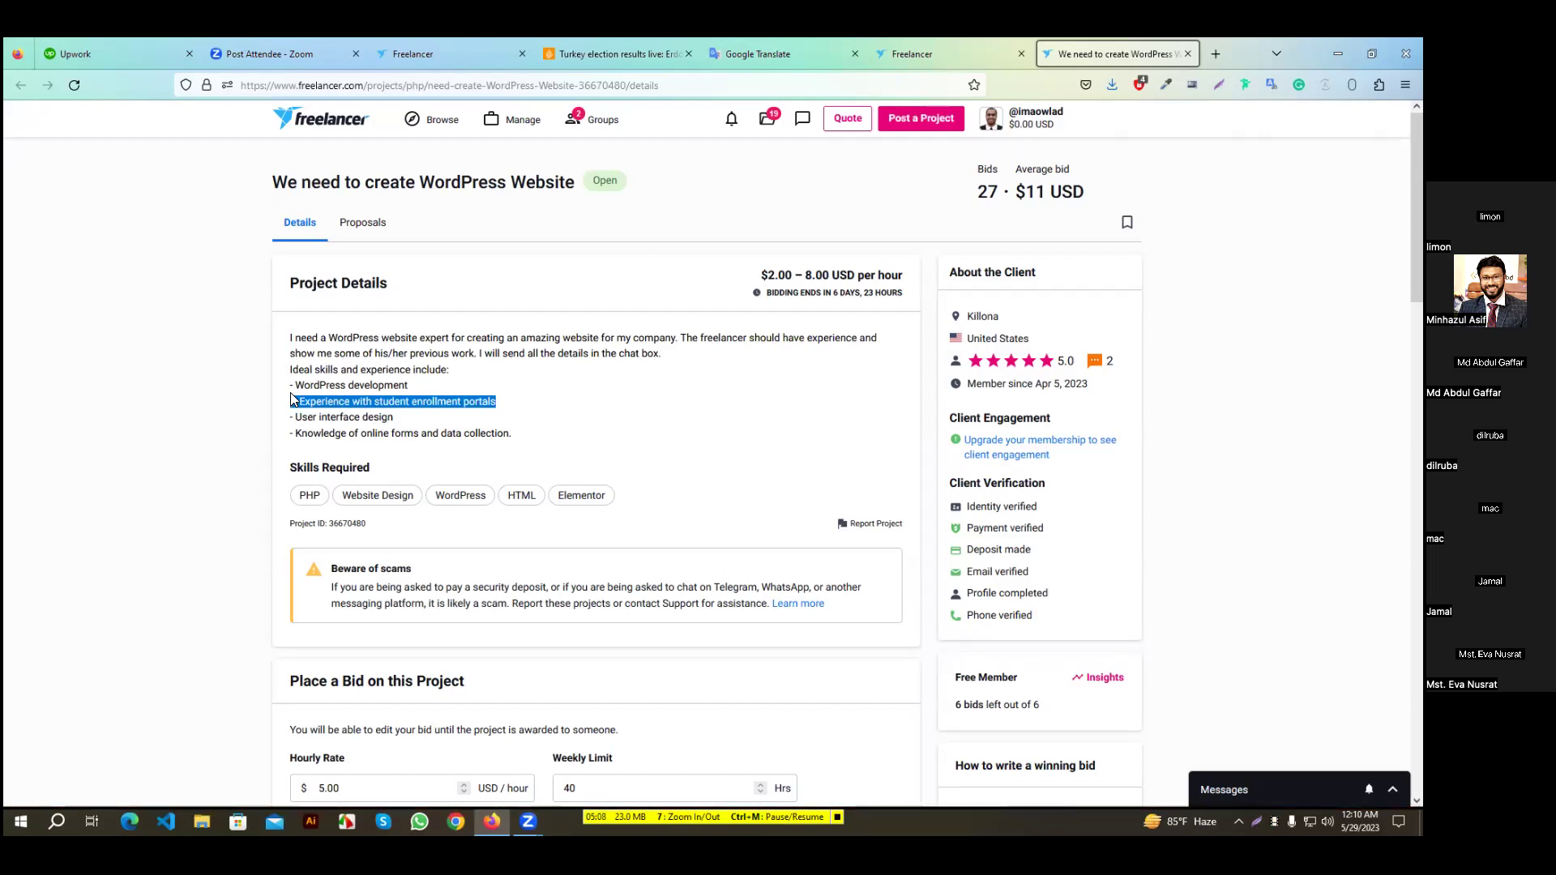
left_click_drag(292, 399, 290, 400)
left_click_drag(394, 417, 286, 419)
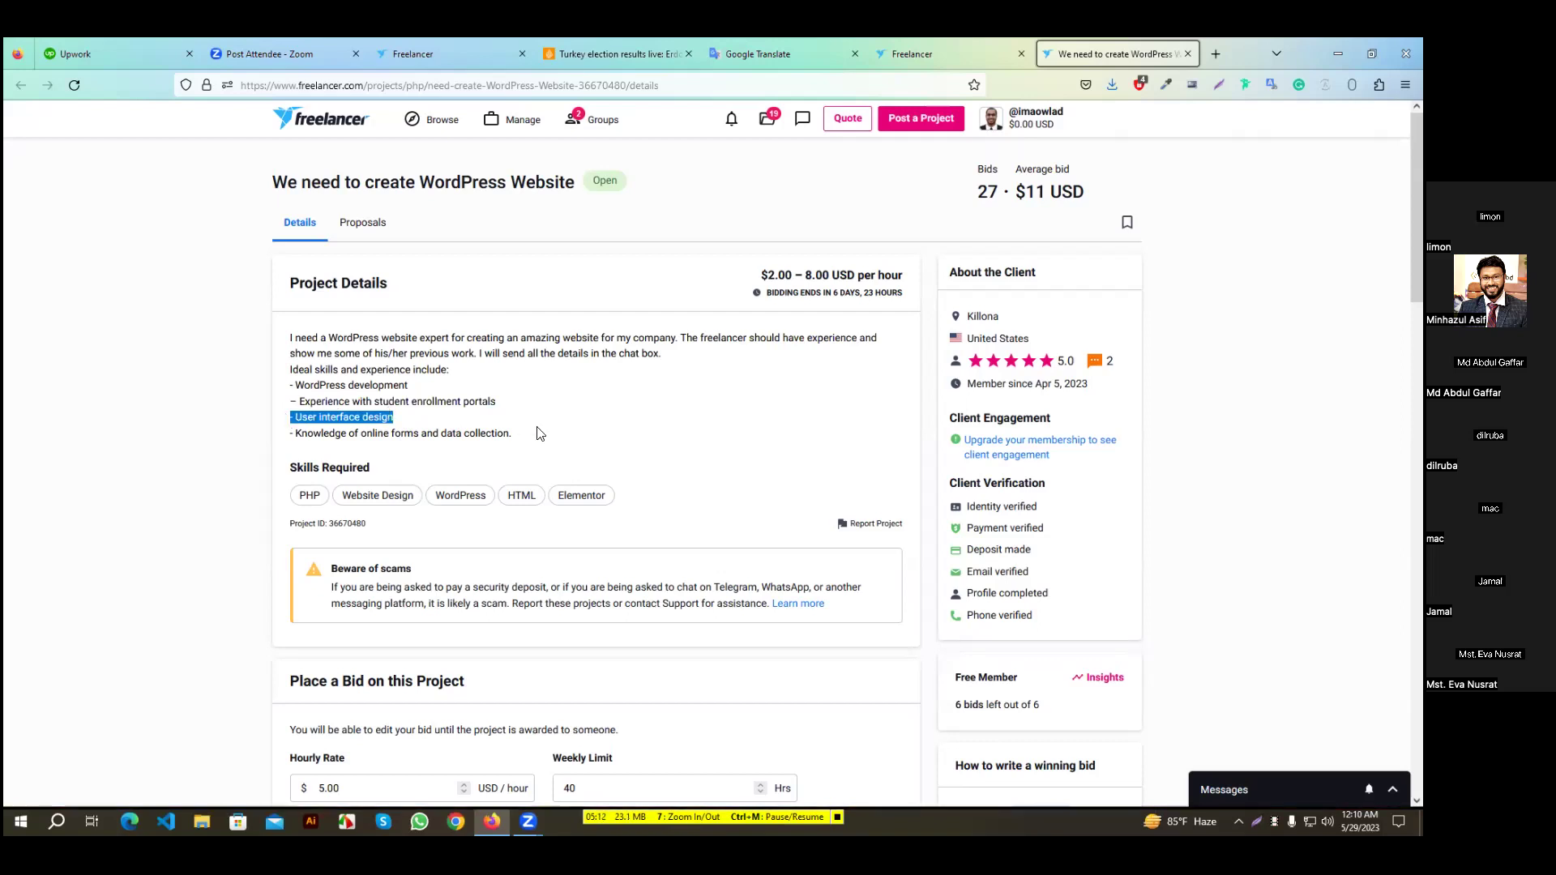
left_click_drag(514, 434, 308, 435)
left_click(624, 450)
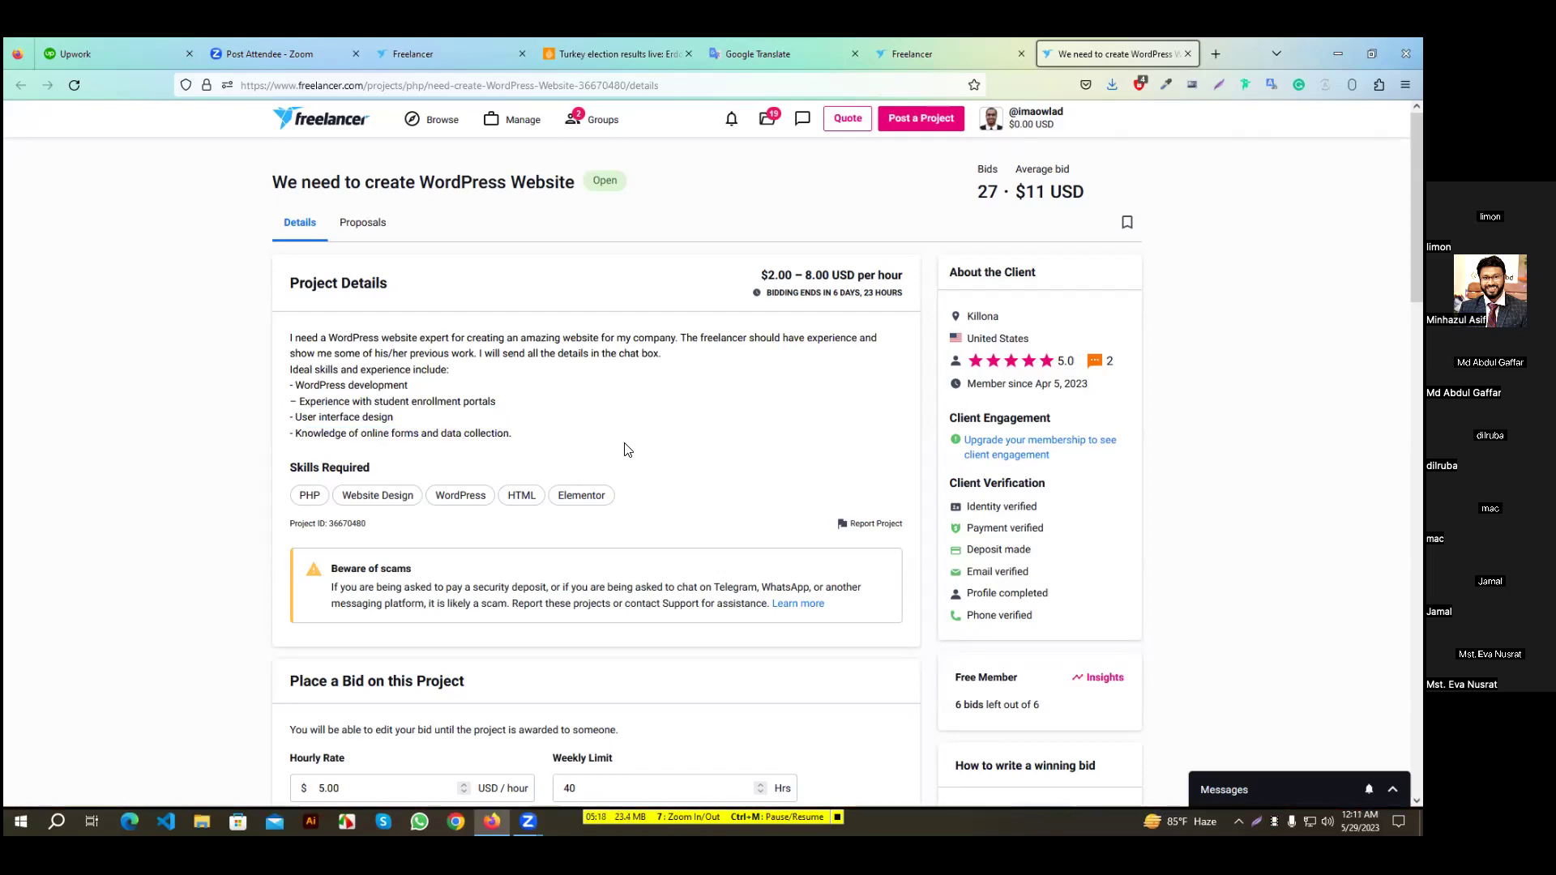
Compare the bid form's suggested hourly rate with the project's average bid and hourly budget range
scroll(564, 417, "down", 3)
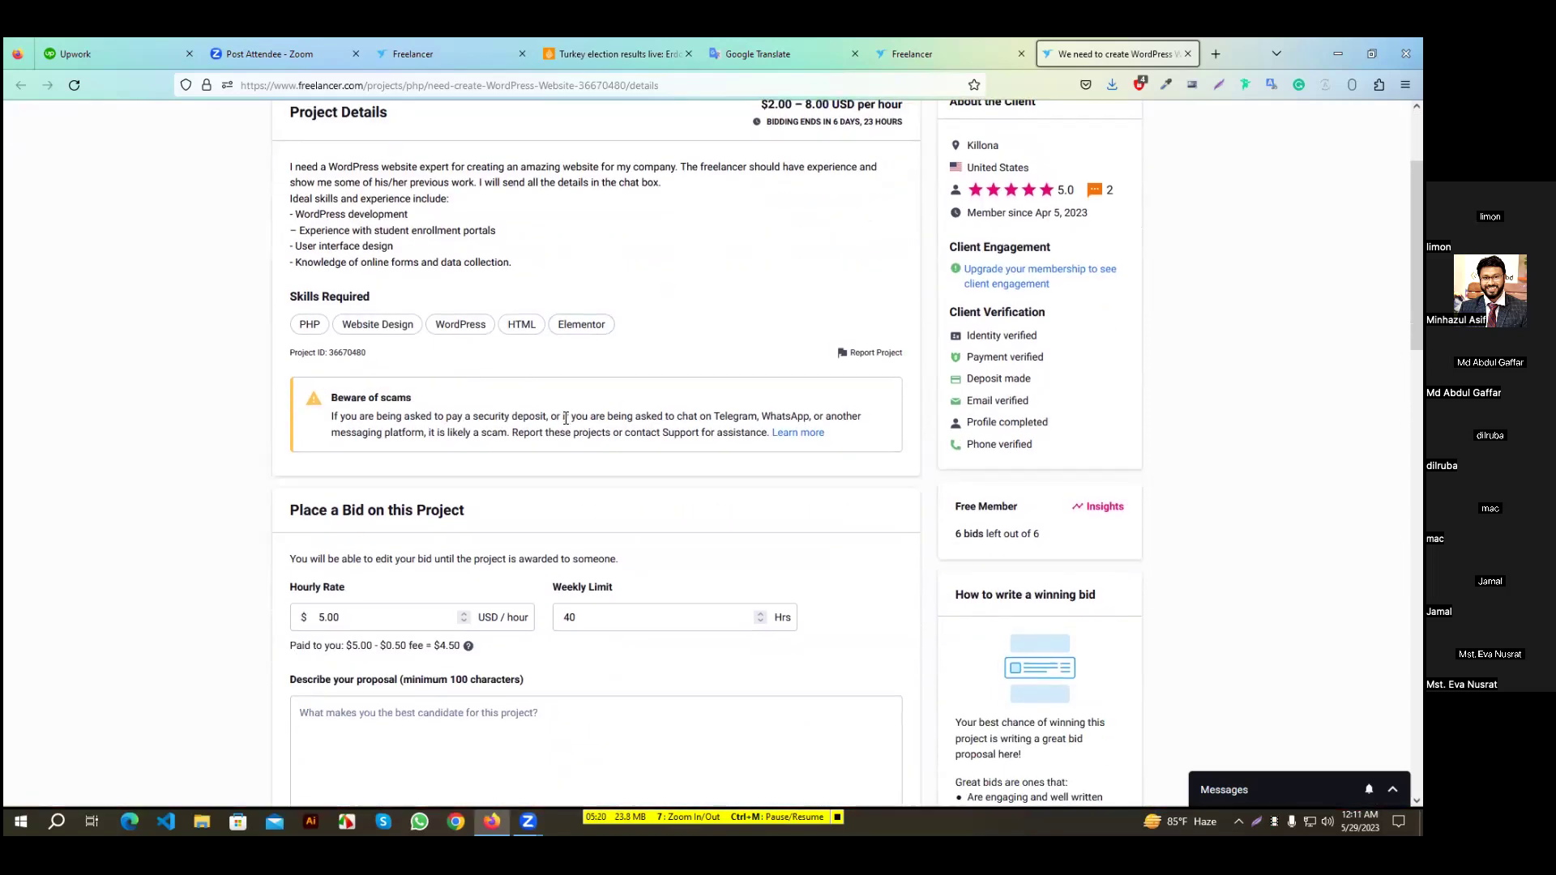
scroll(565, 417, "down", 2)
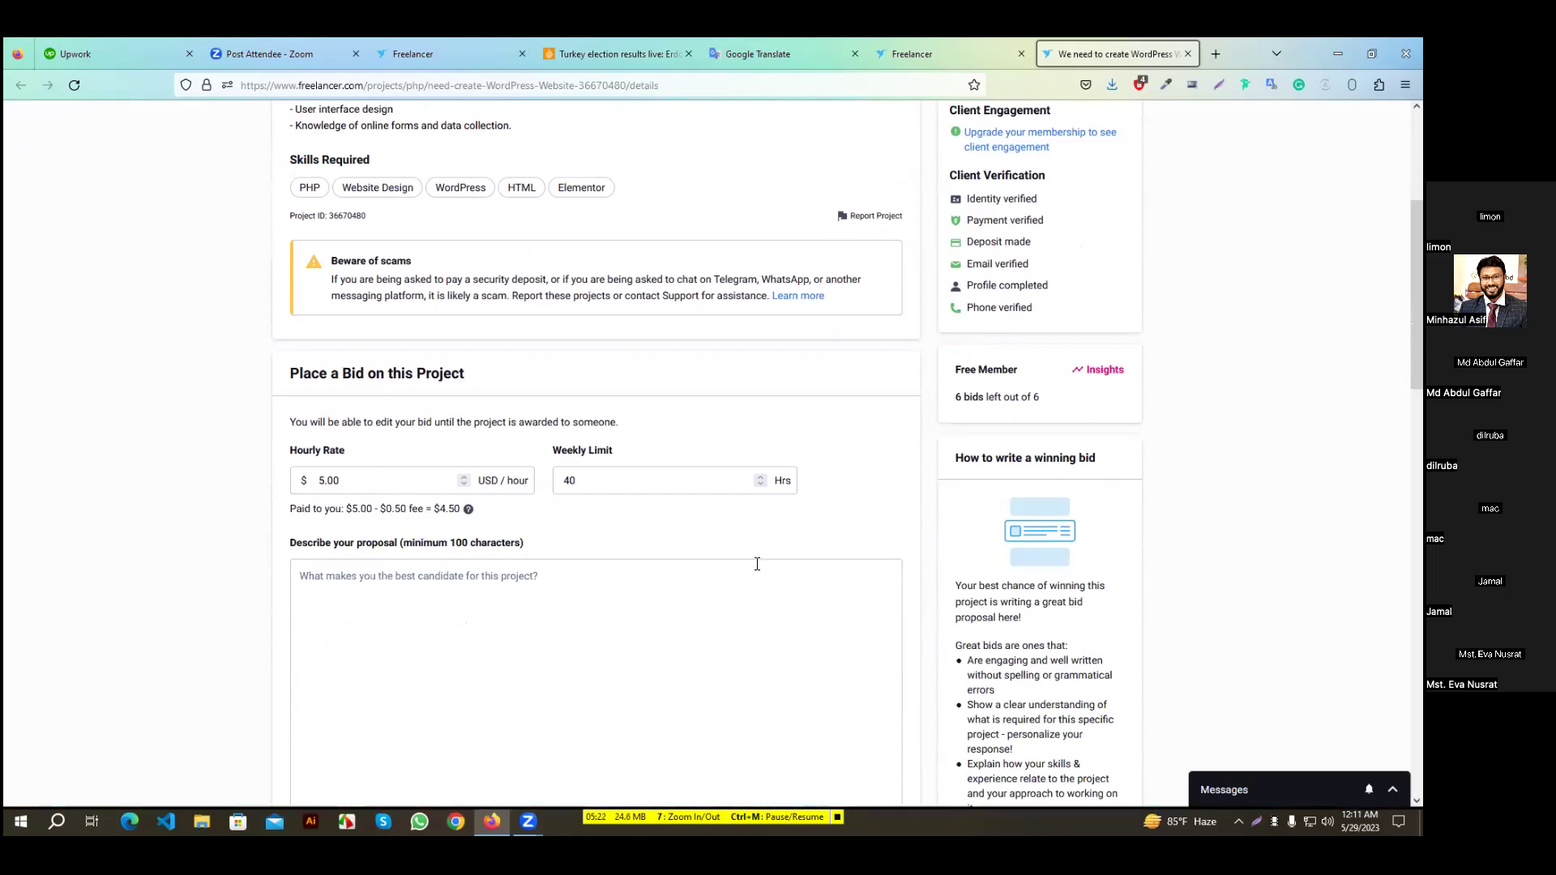
left_click(352, 483)
left_click_drag(360, 473, 315, 480)
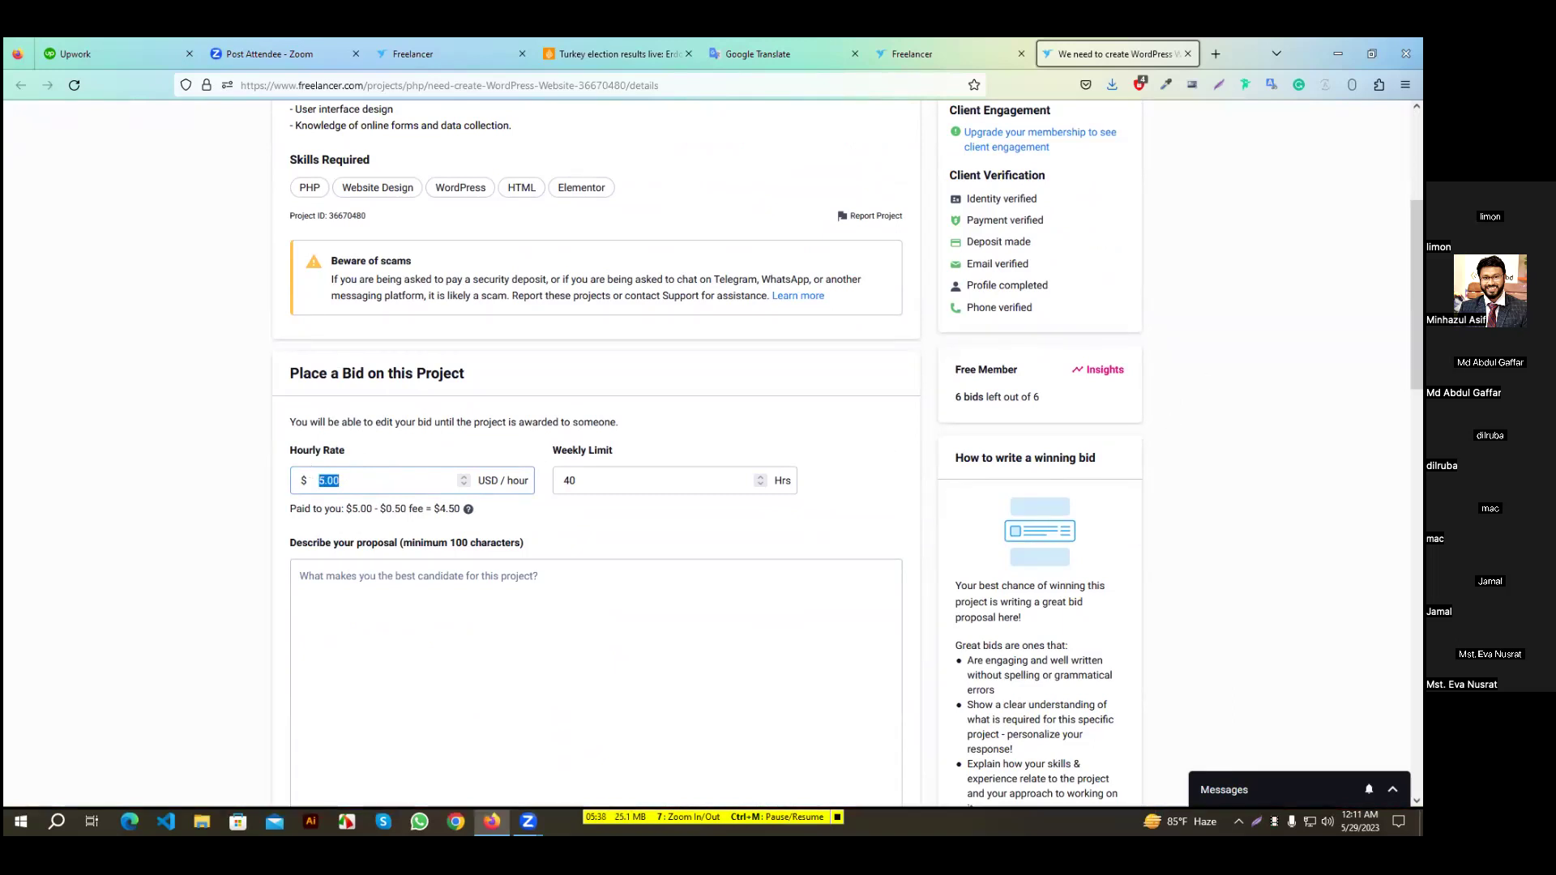
scroll(1203, 380, "up", 4)
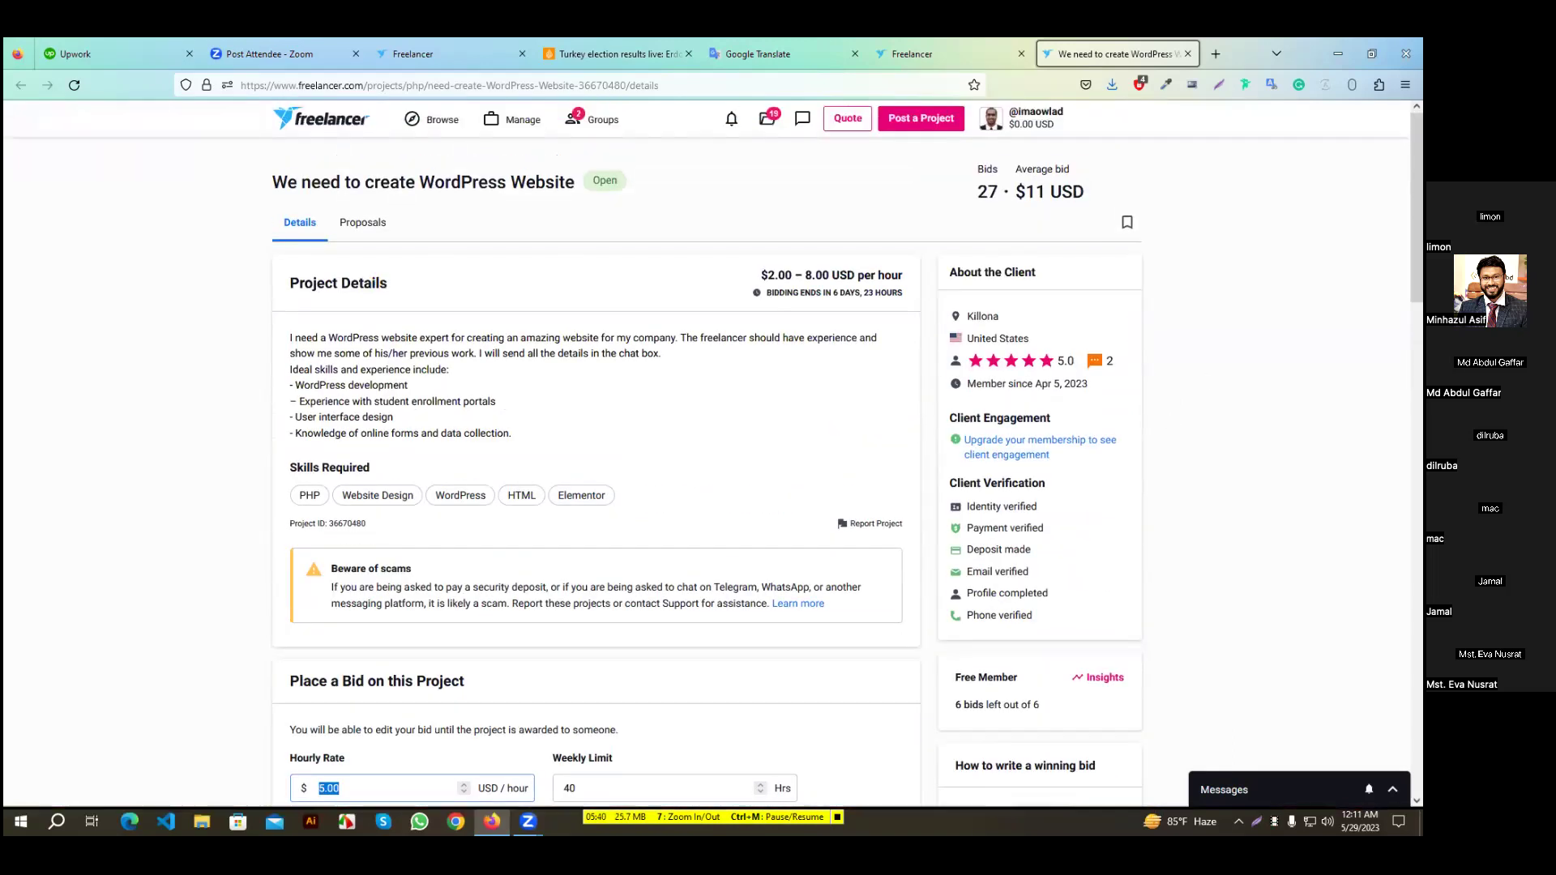
left_click(990, 117)
left_click(1088, 195)
left_click_drag(1088, 194, 1014, 192)
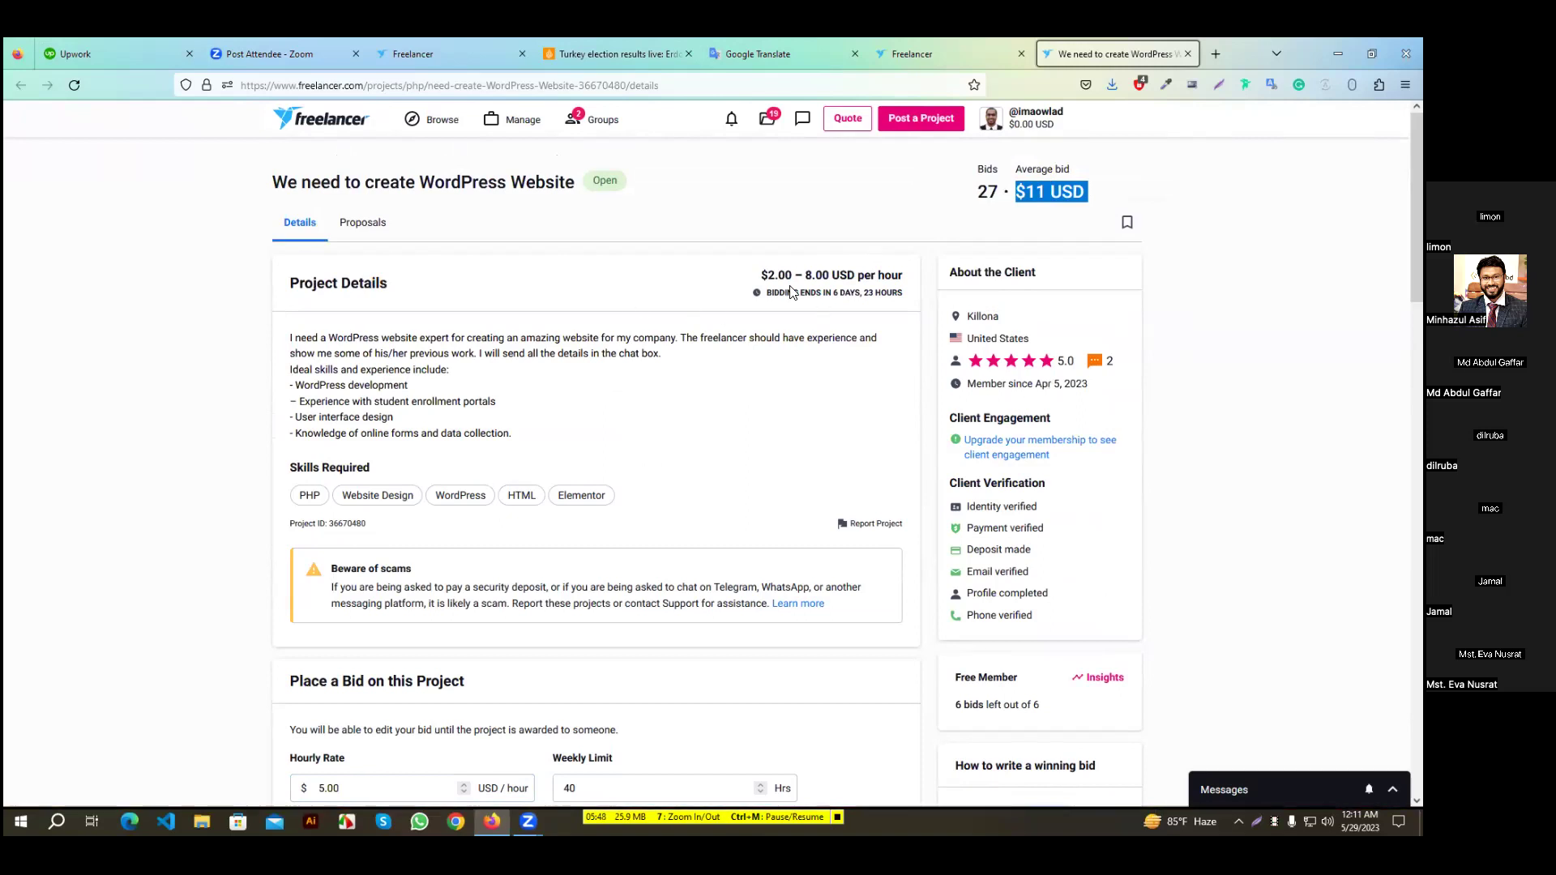
left_click_drag(759, 276, 906, 279)
left_click(906, 279)
Set the bid's hourly rate to 6.00 USD
scroll(382, 476, "down", 4)
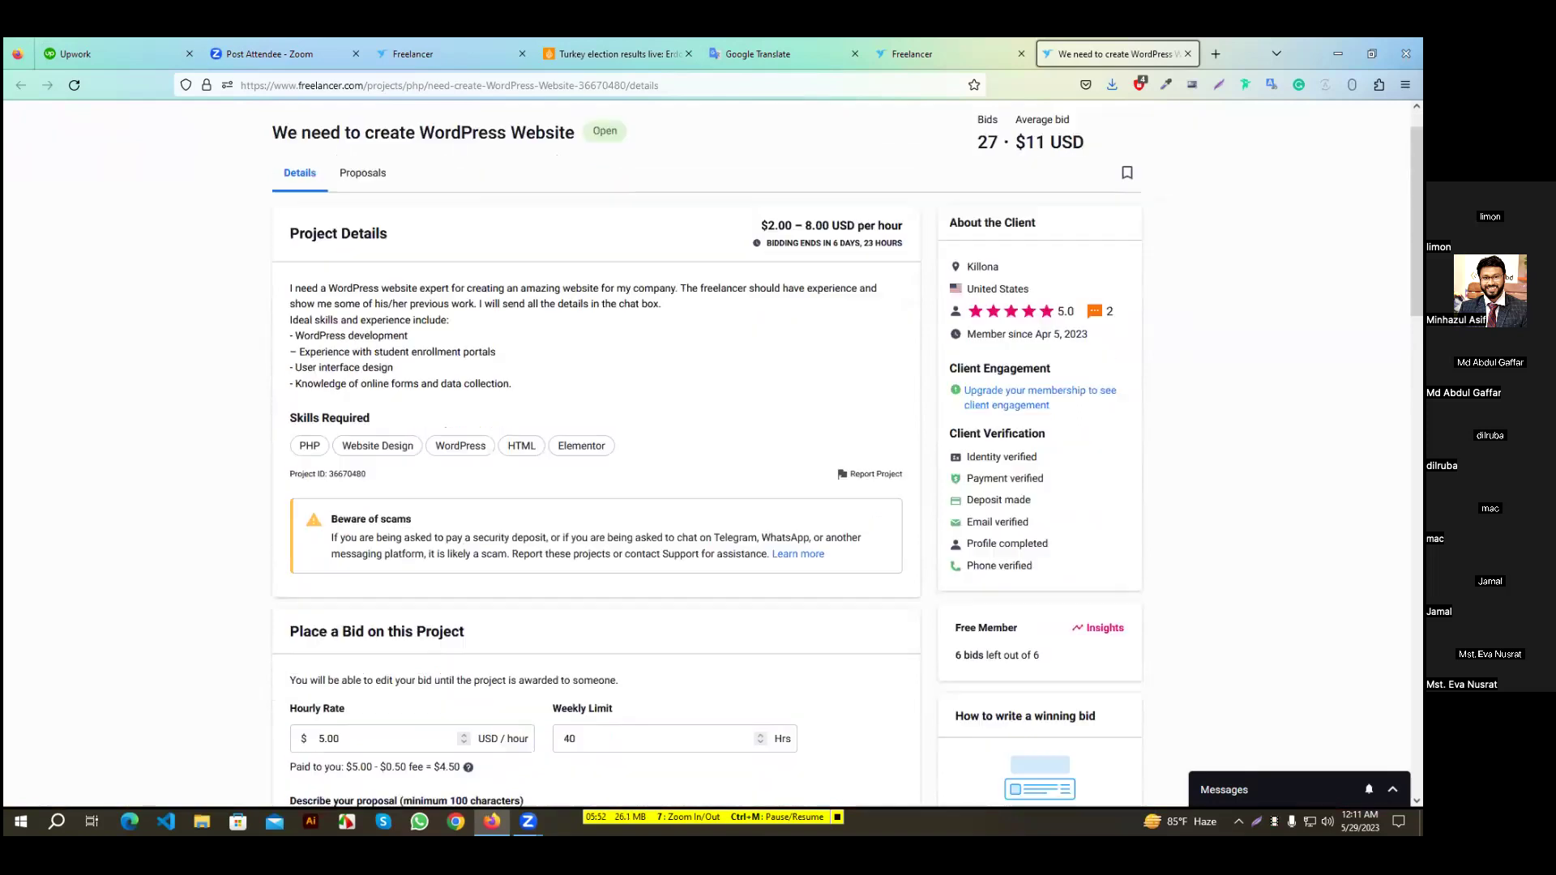
left_click_drag(382, 476, 264, 474)
type("6")
Begin the proposal description with the greeting "Hi there," followed by a blank line
left_click(453, 677)
scroll(295, 584, "down", 1)
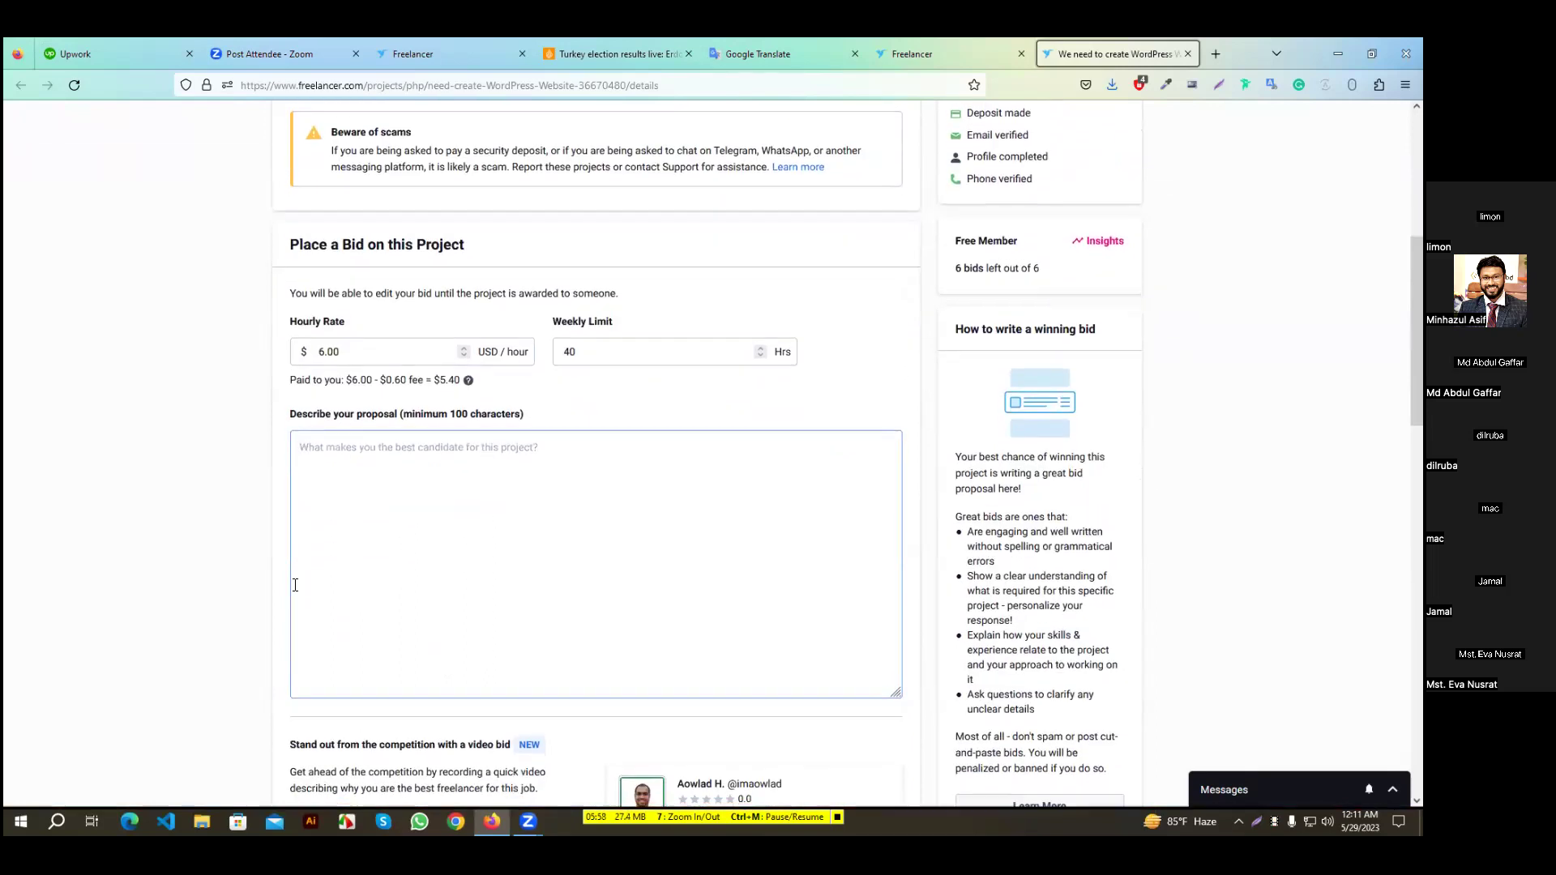
type("Hi there,")
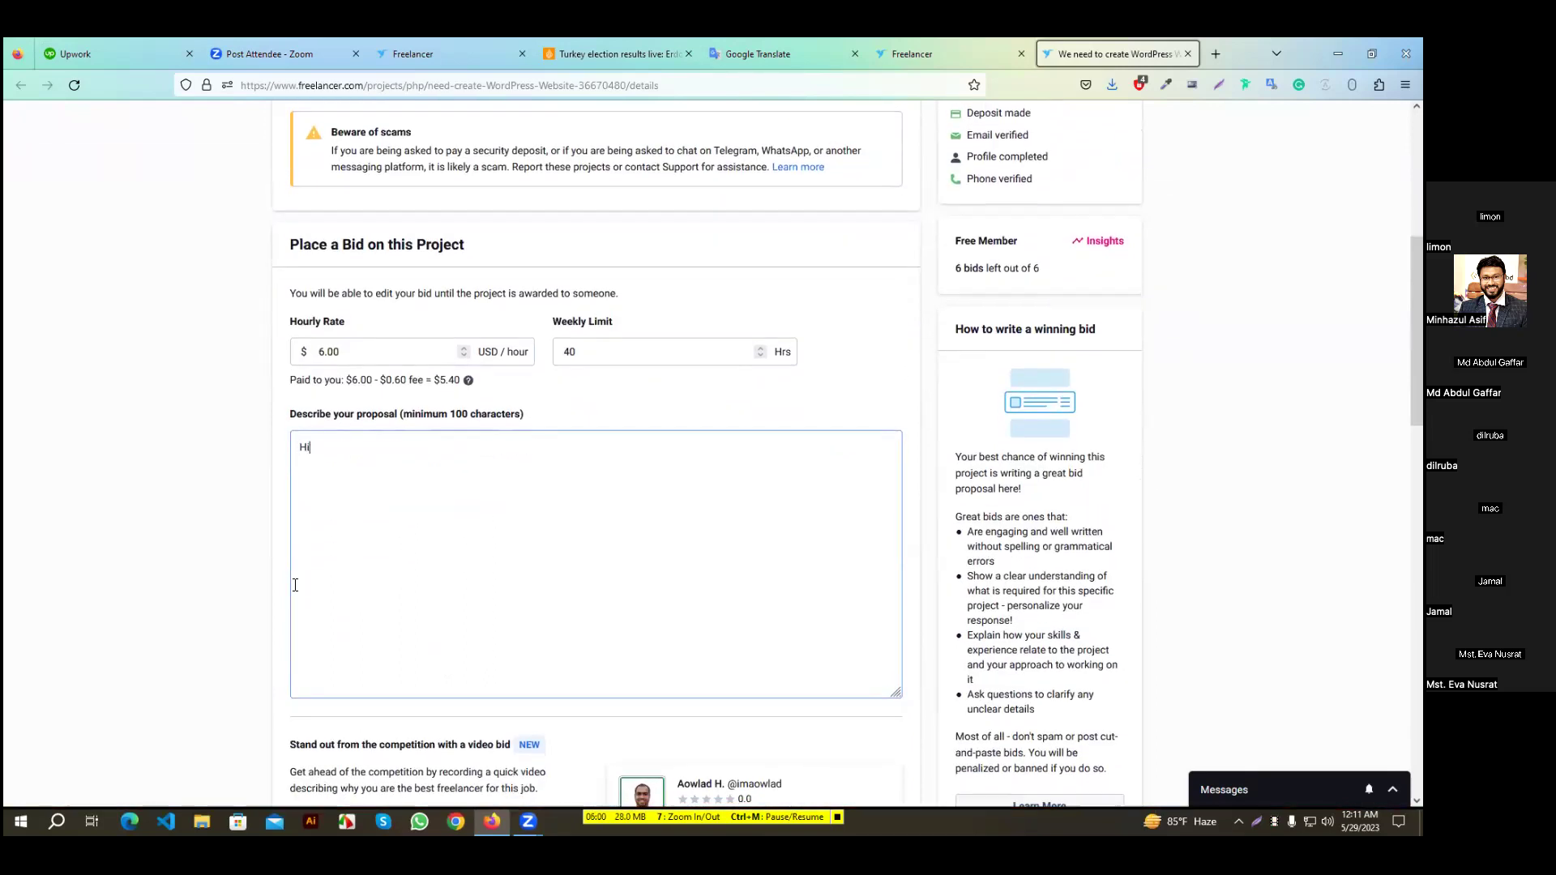
key("Return")
key("Return")
Add the sentence "I saw that you need an wordpress developer who has experinece in forms, user interface, student portal and wordpress development."
type("I saw that you need an wordpress developer who have")
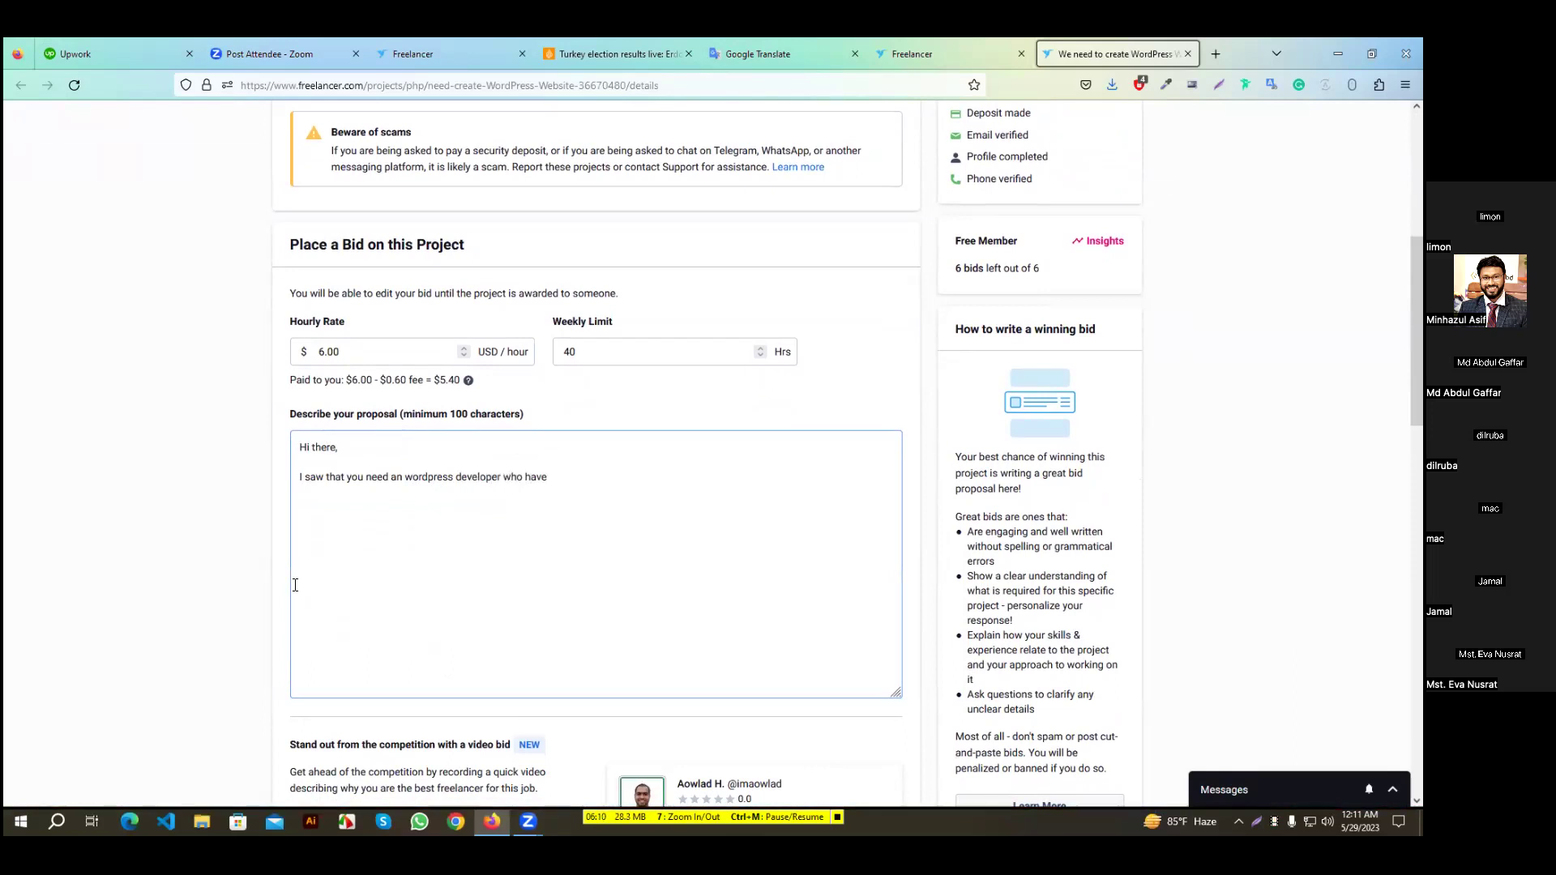
key("BackSpace")
key("BackSpace")
type("s experinece in")
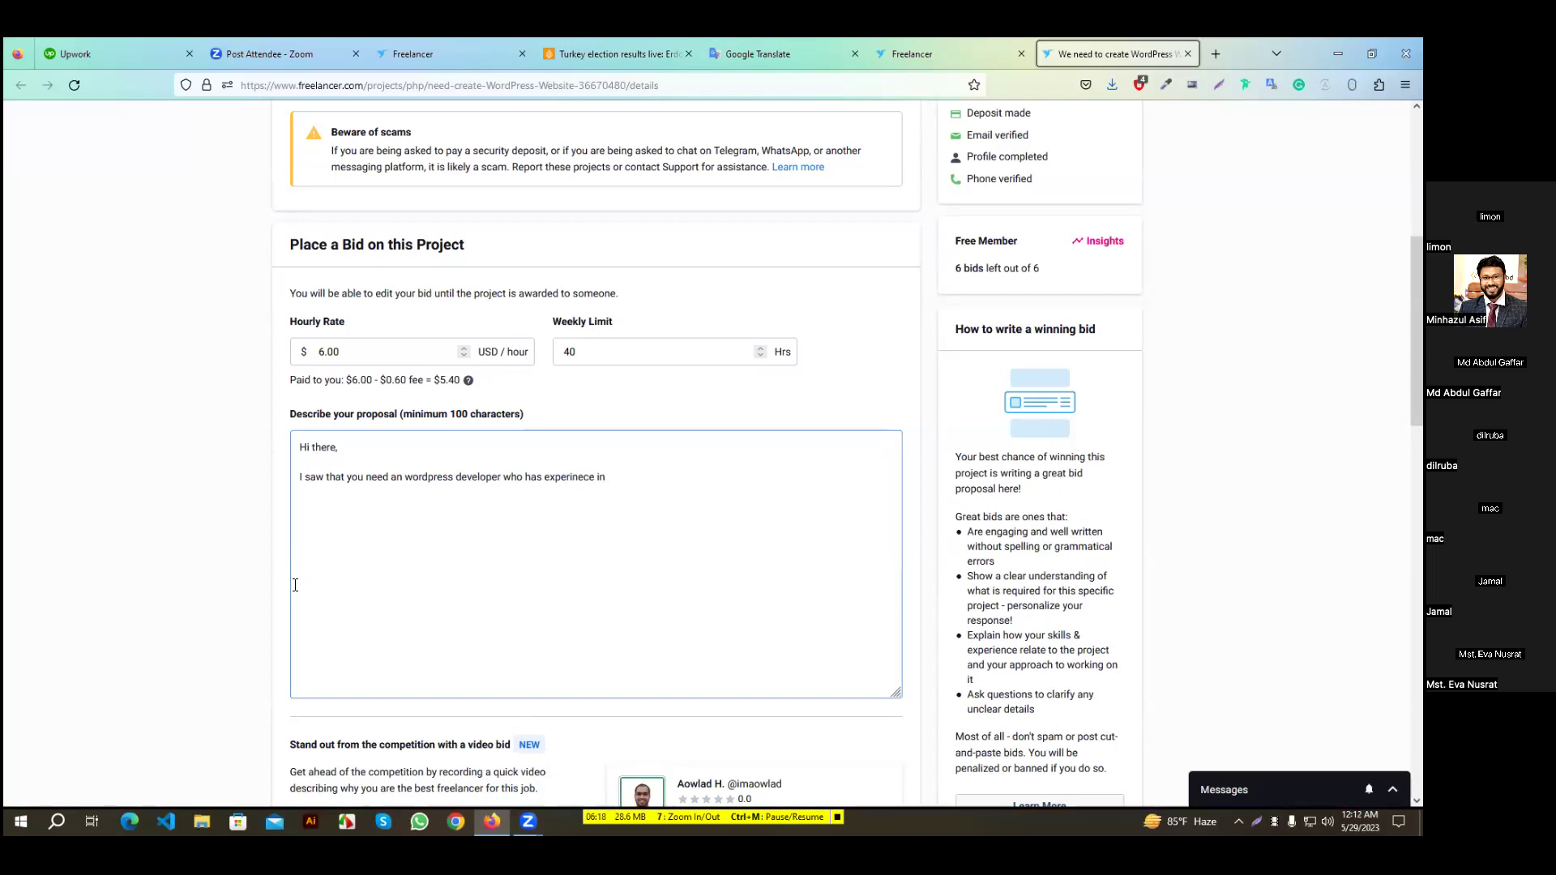
type("forms, user inface, student portal and wordpress development.")
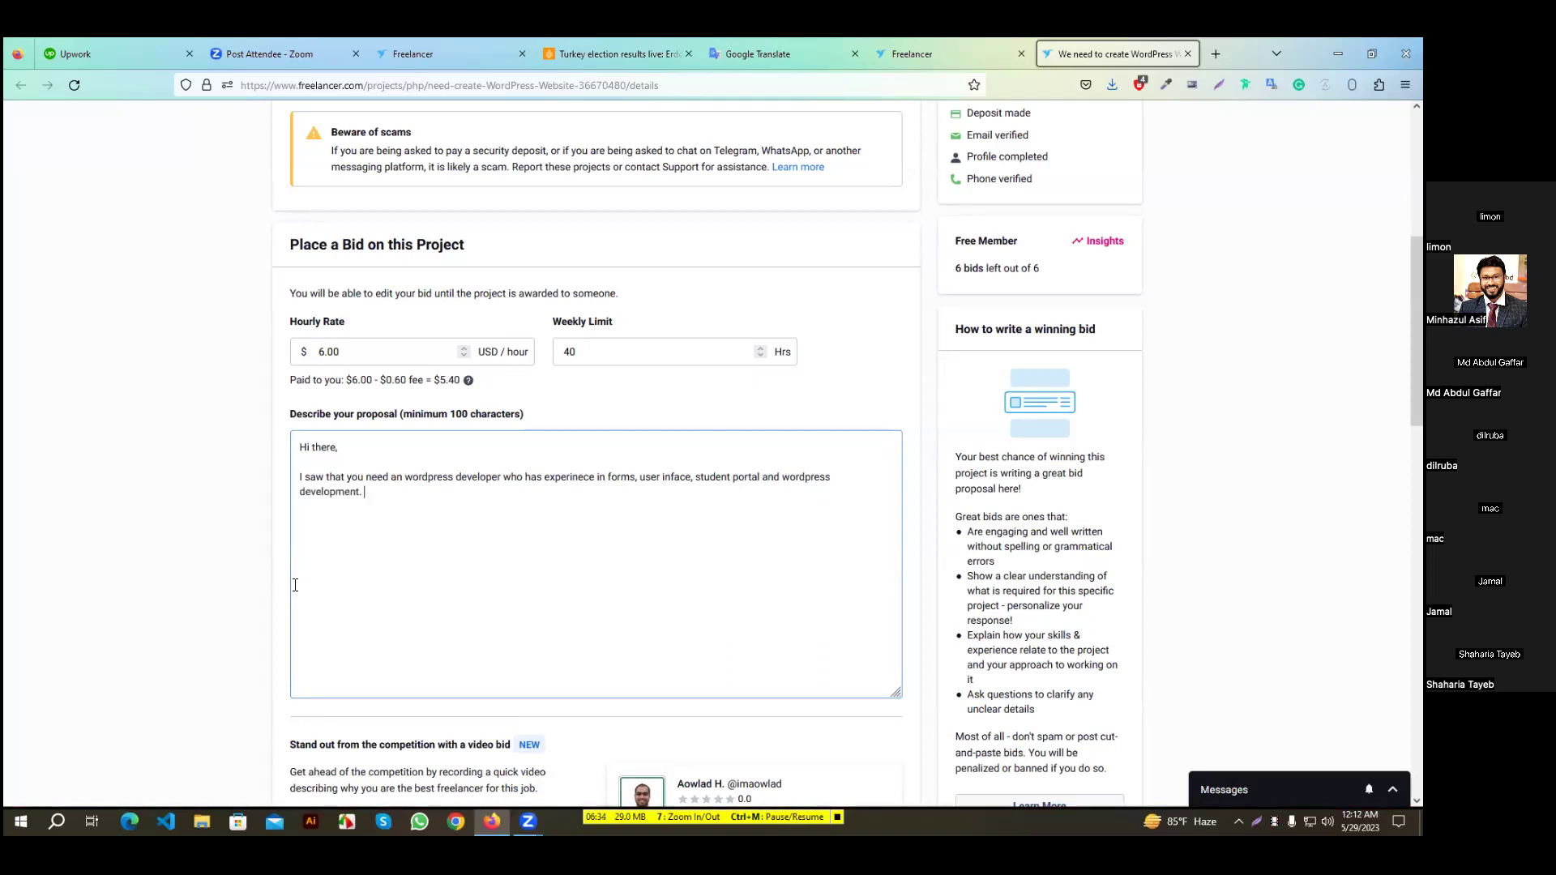
mouse_move(673, 480)
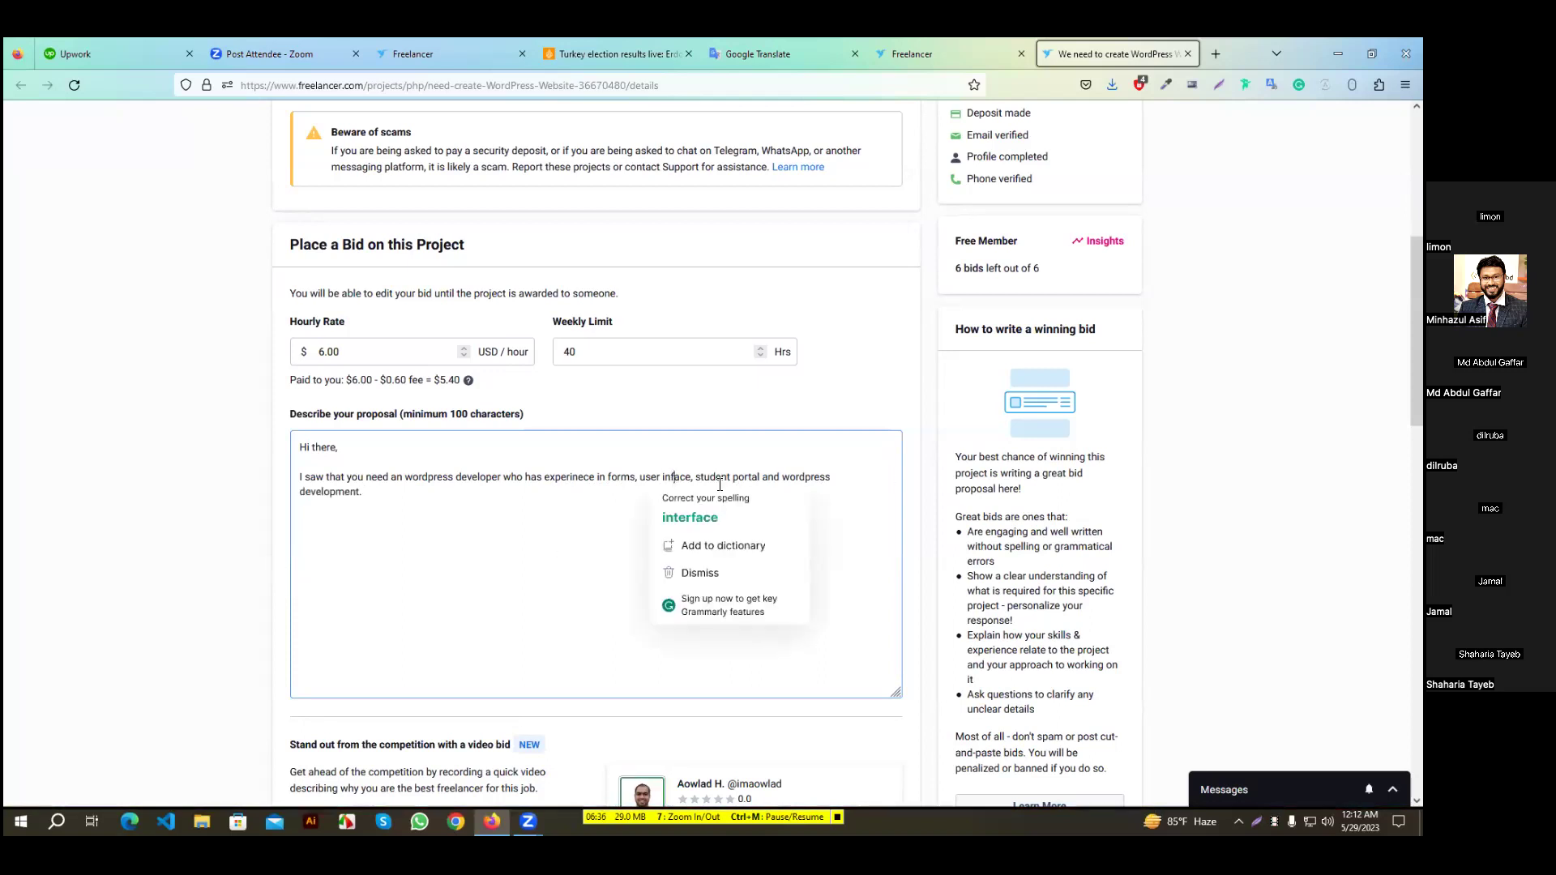
left_click(689, 519)
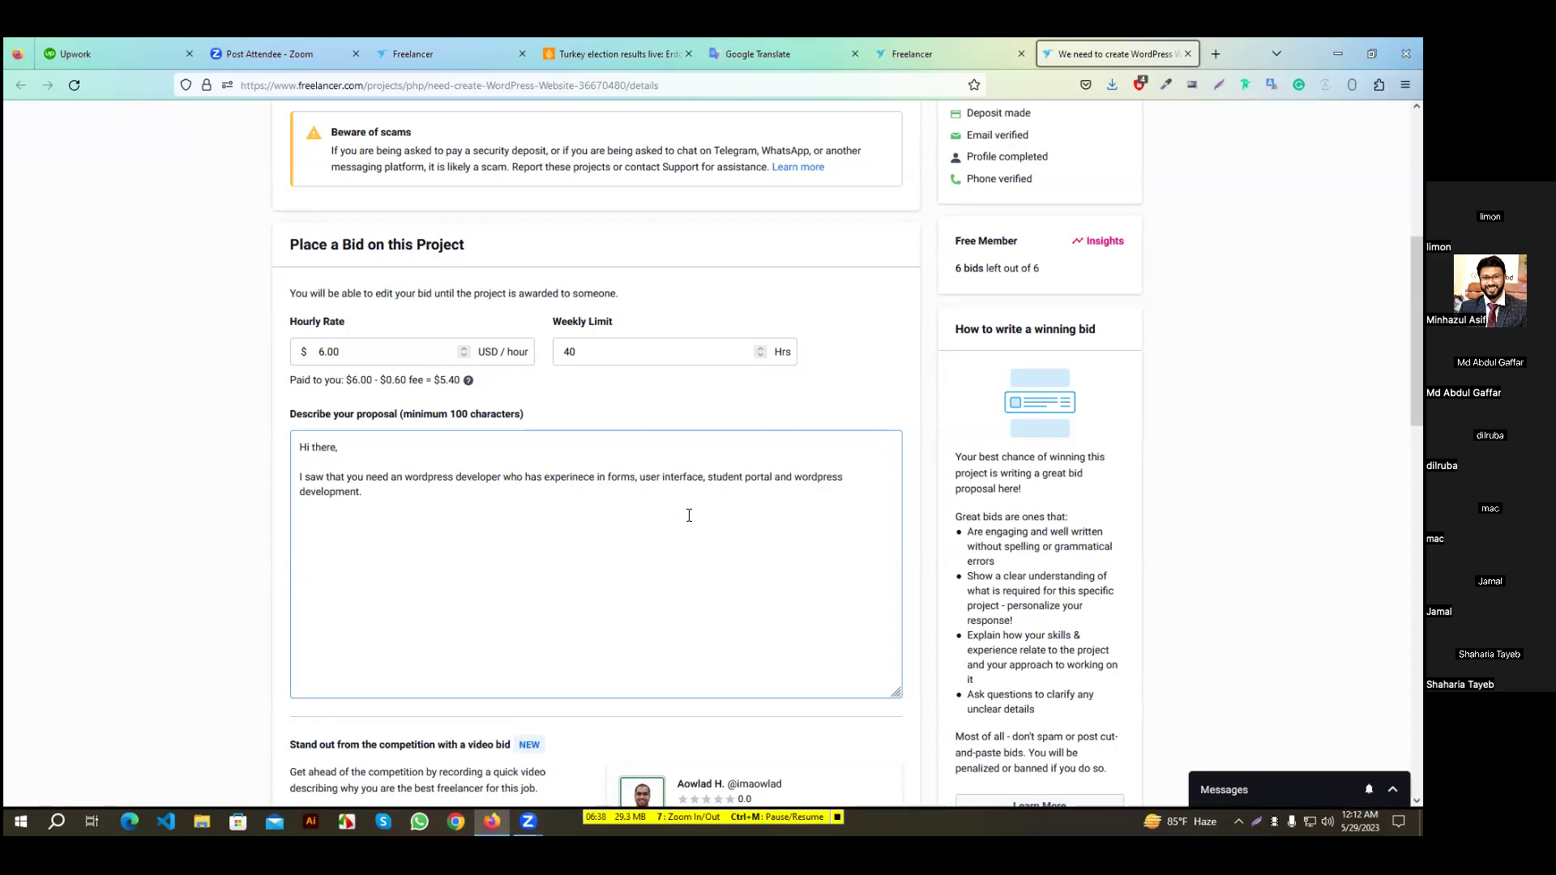
Continue the proposal paragraph with the sentence "I am ready to start working for the project."
left_click(640, 515)
type("I am ready to start working")
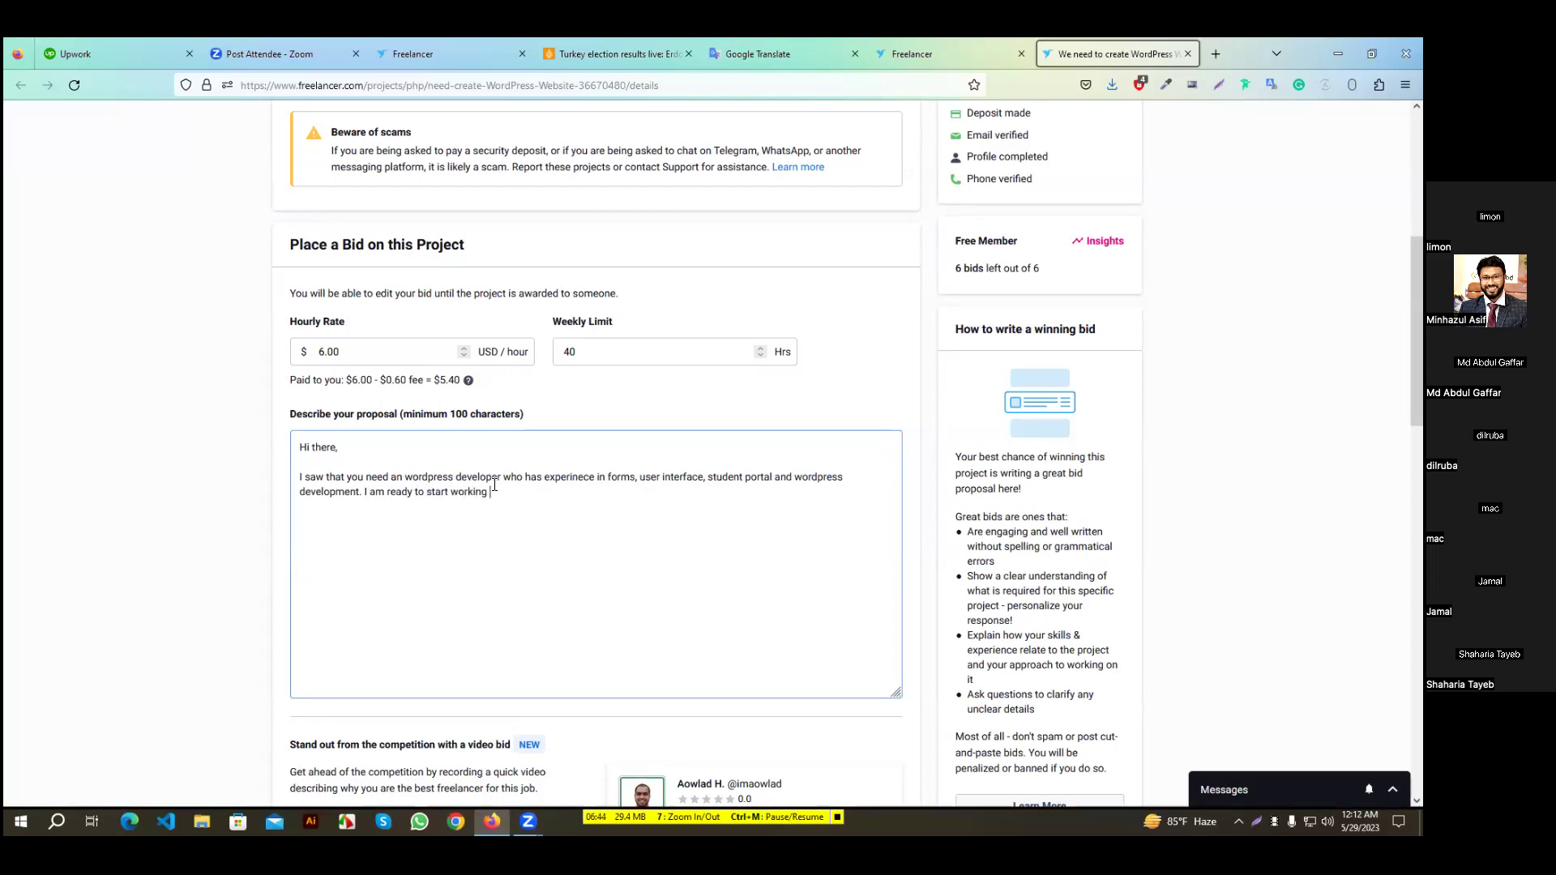
key("BackSpace")
key("BackSpace")
key("BackSpace")
type("ng ")
type("for the ")
type("project.  ")
Add a new paragraph reading "Have a look into few live sites done by me :" with a line of dashes below it
type("Have")
type(" a look into few l")
type("ive si")
type("tes done by me :")
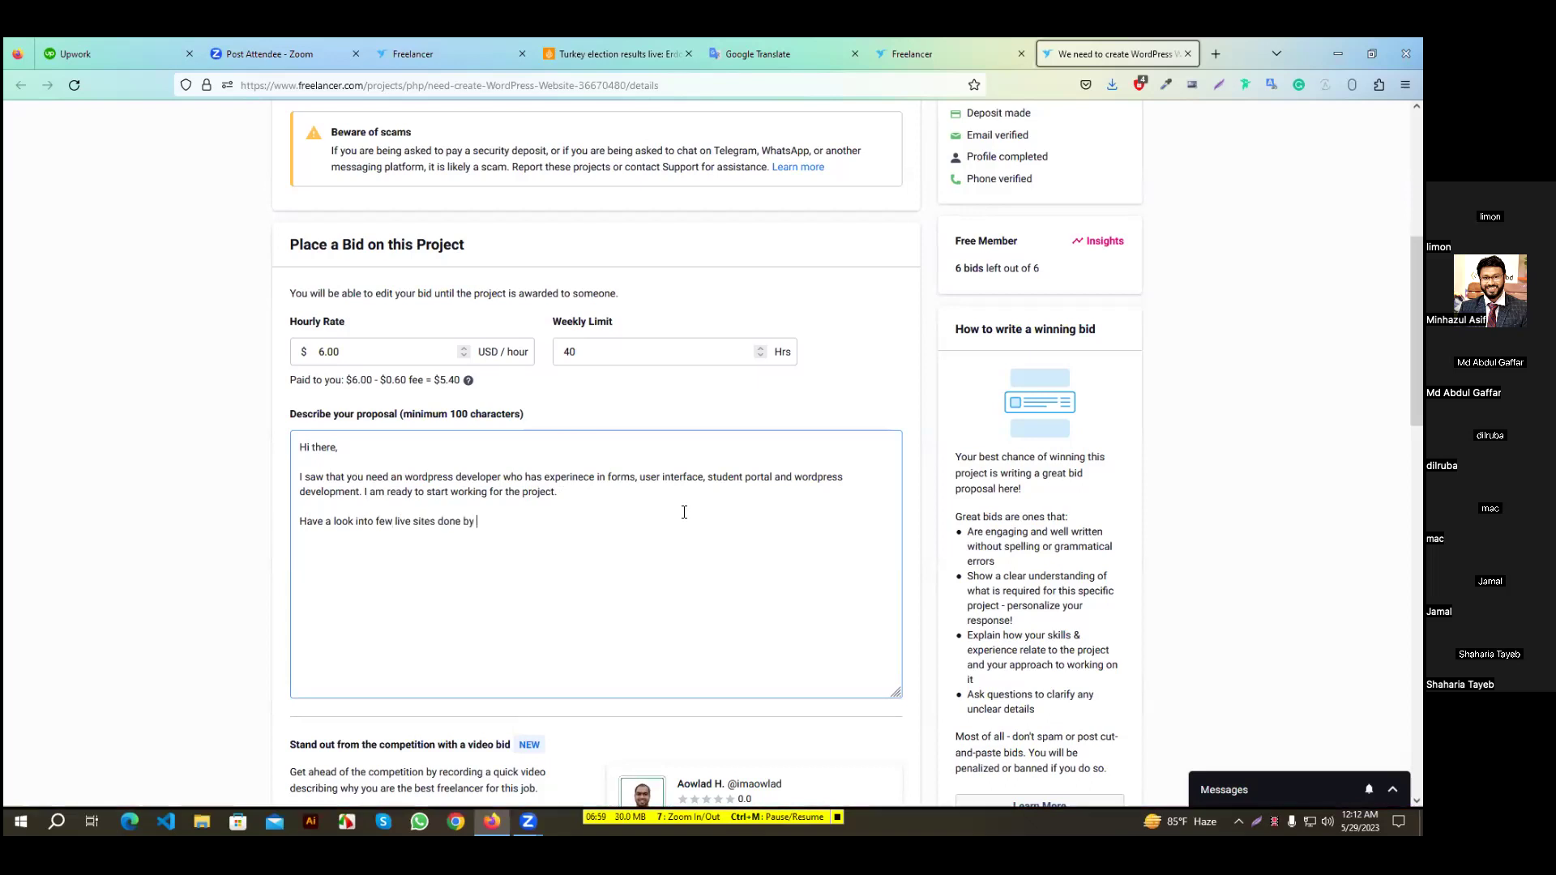
key("Return")
type("----")
key("Return")
left_click(439, 65)
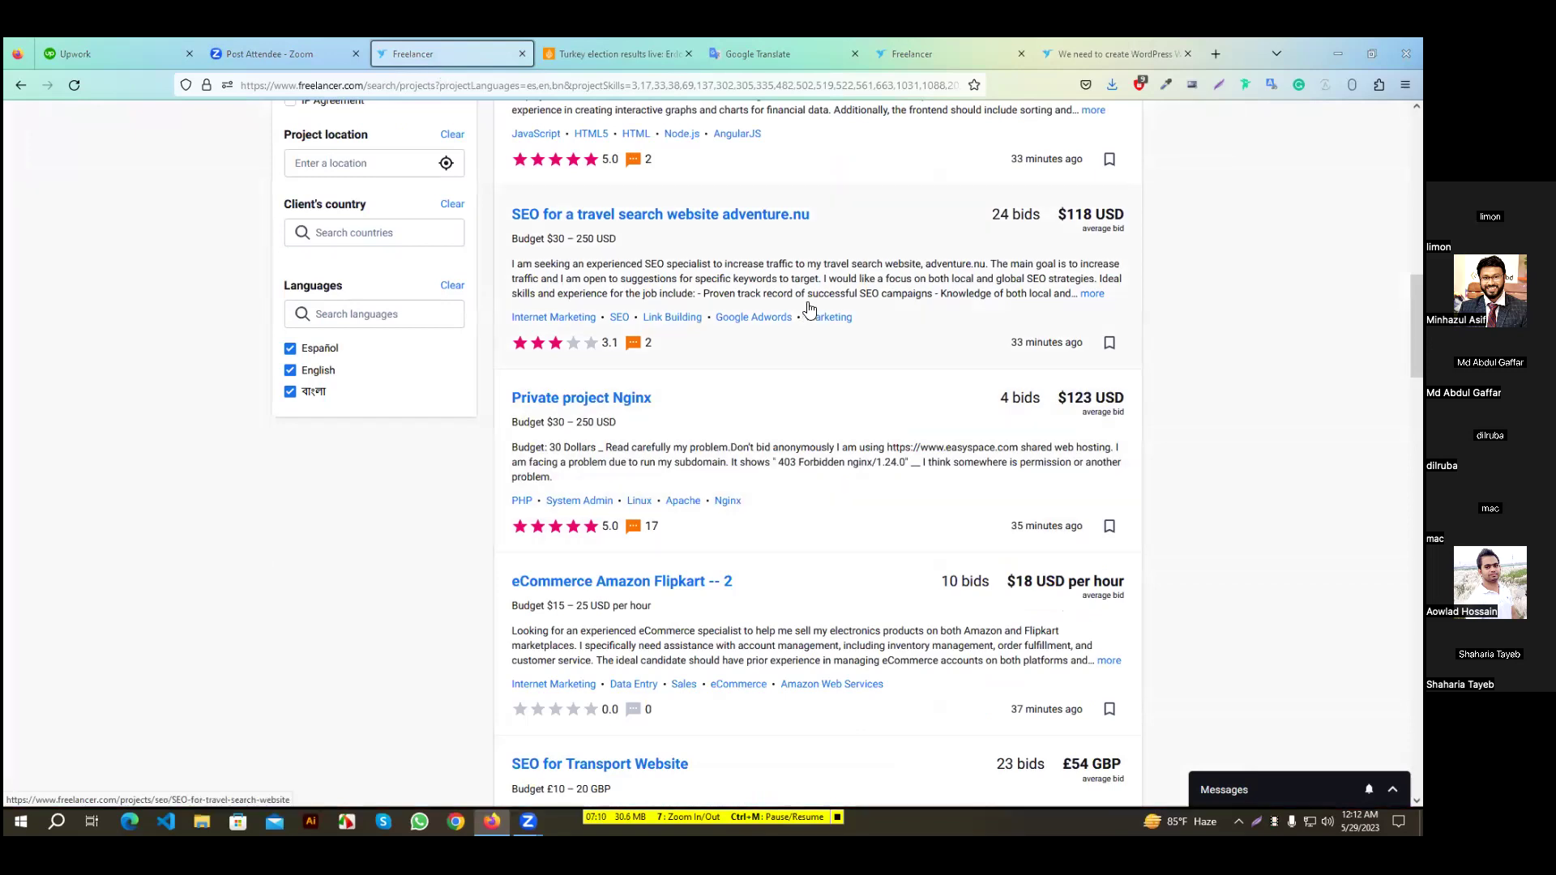
left_click(1132, 51)
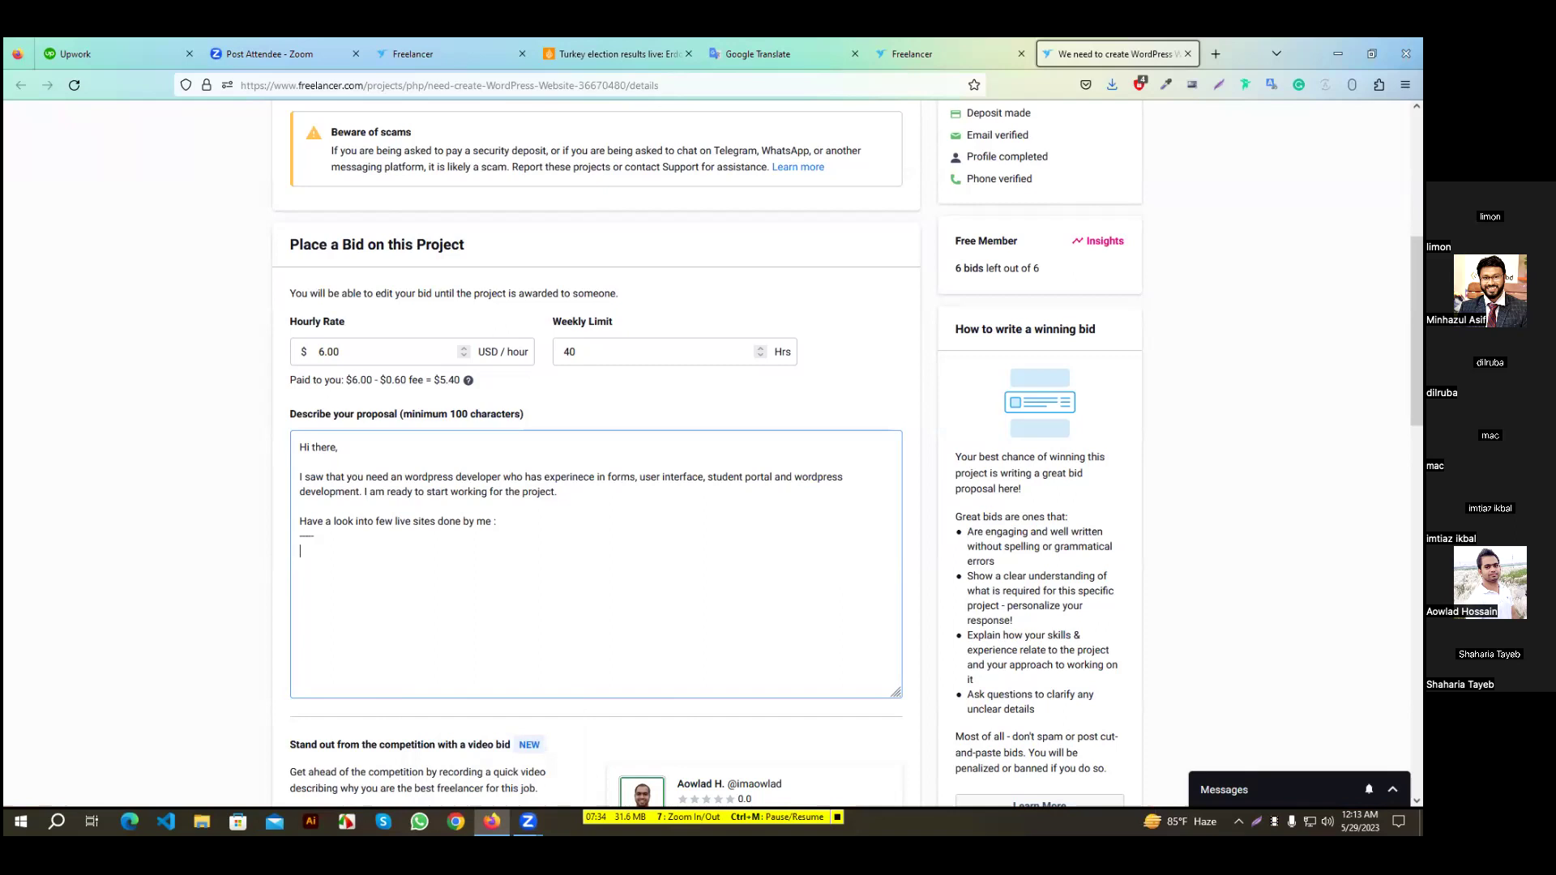
Look through the PL and Upwork folders in File Explorer for saved site links, checking New Text Document.txt
left_click(202, 822)
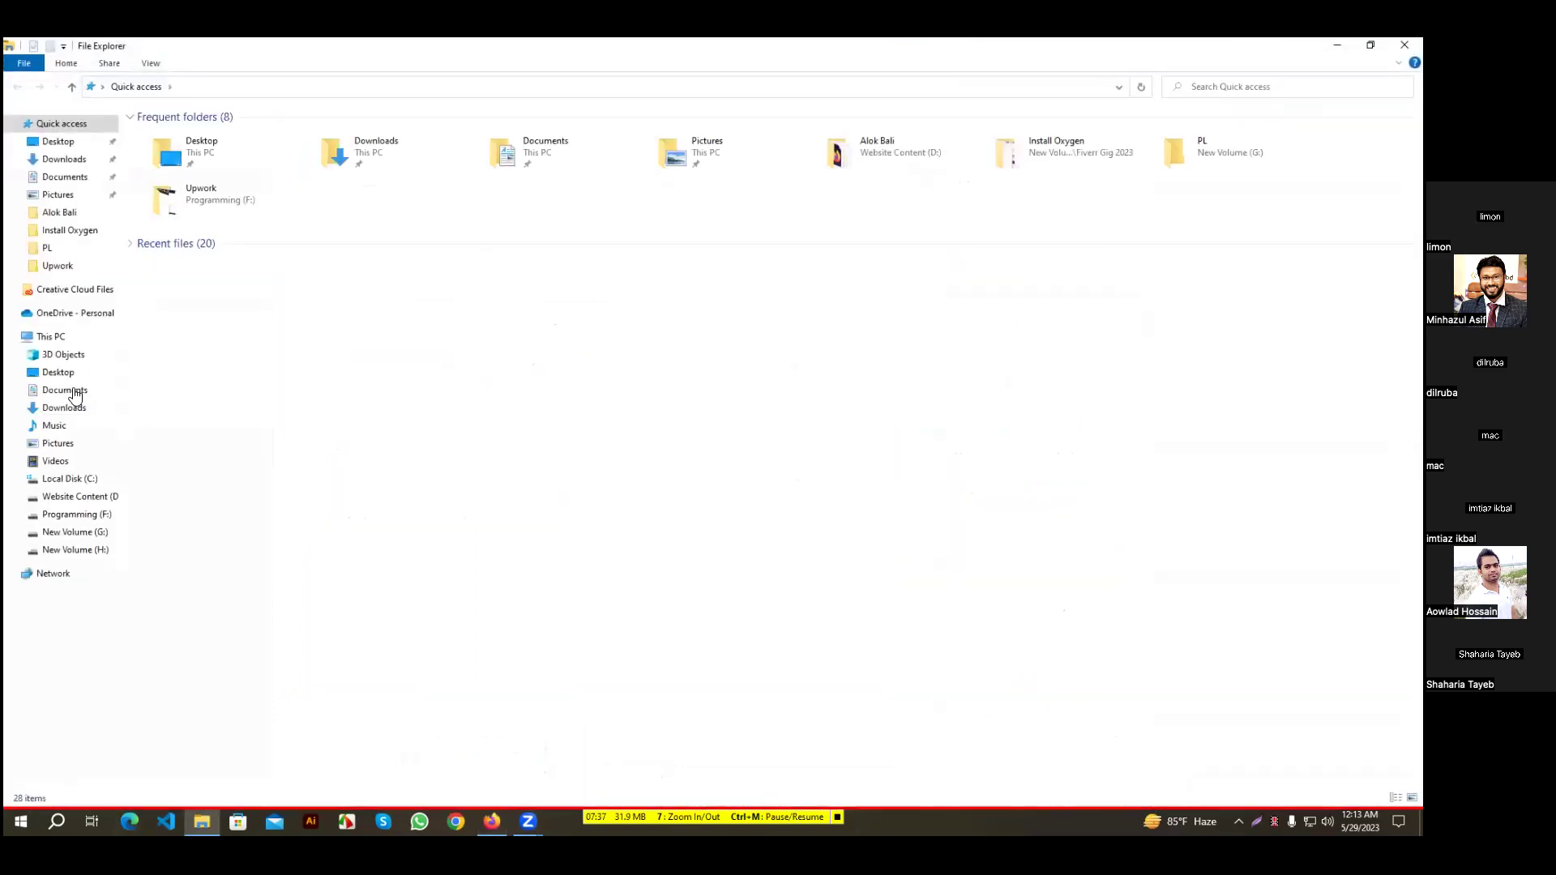
left_click(59, 251)
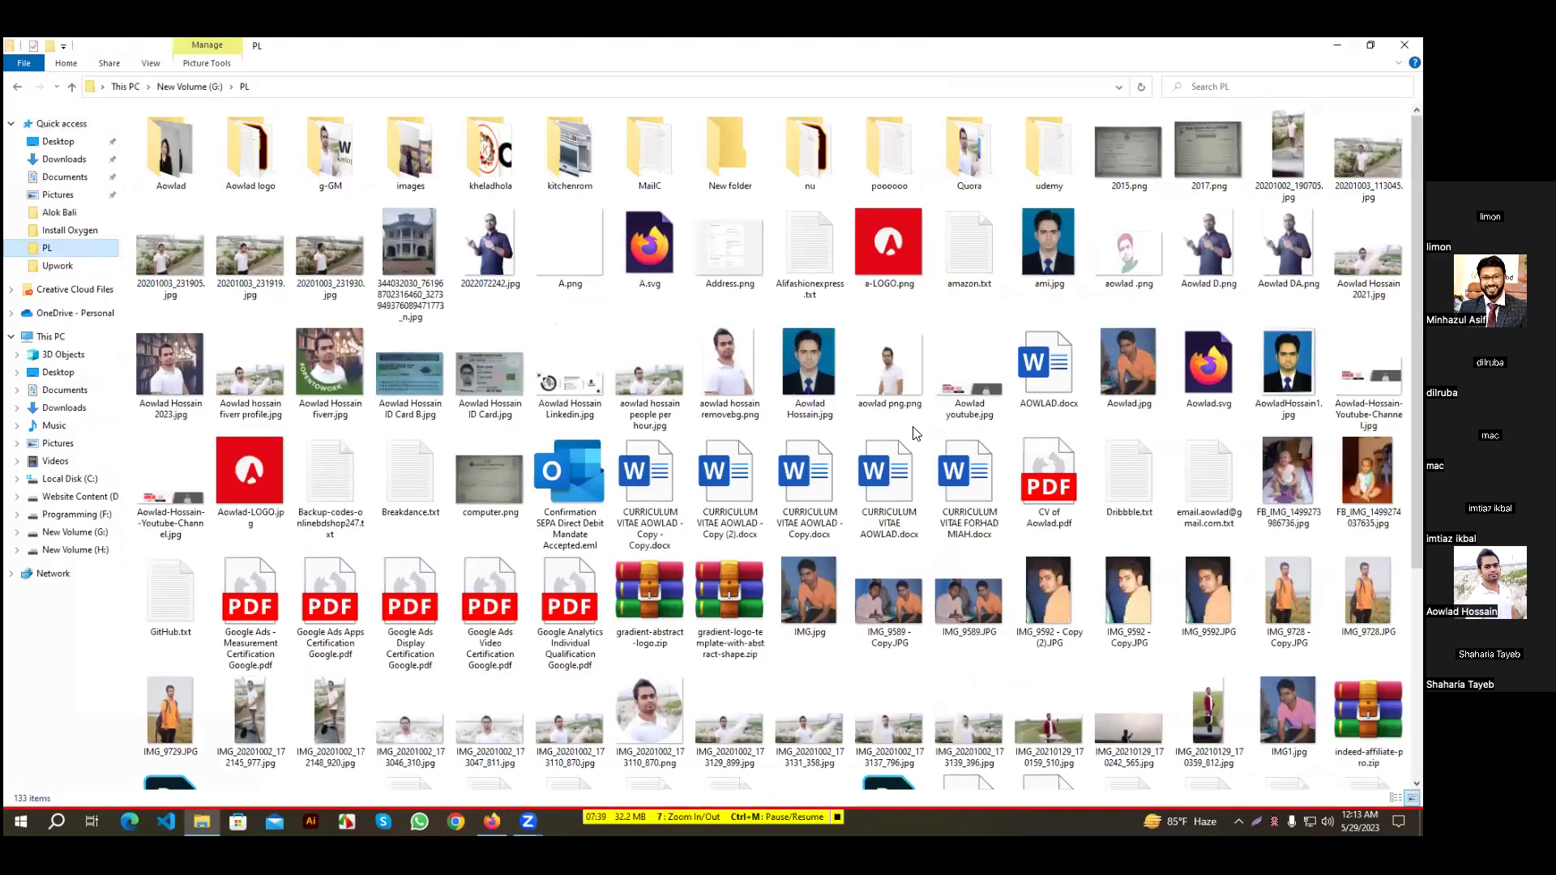
scroll(908, 470, "down", 3)
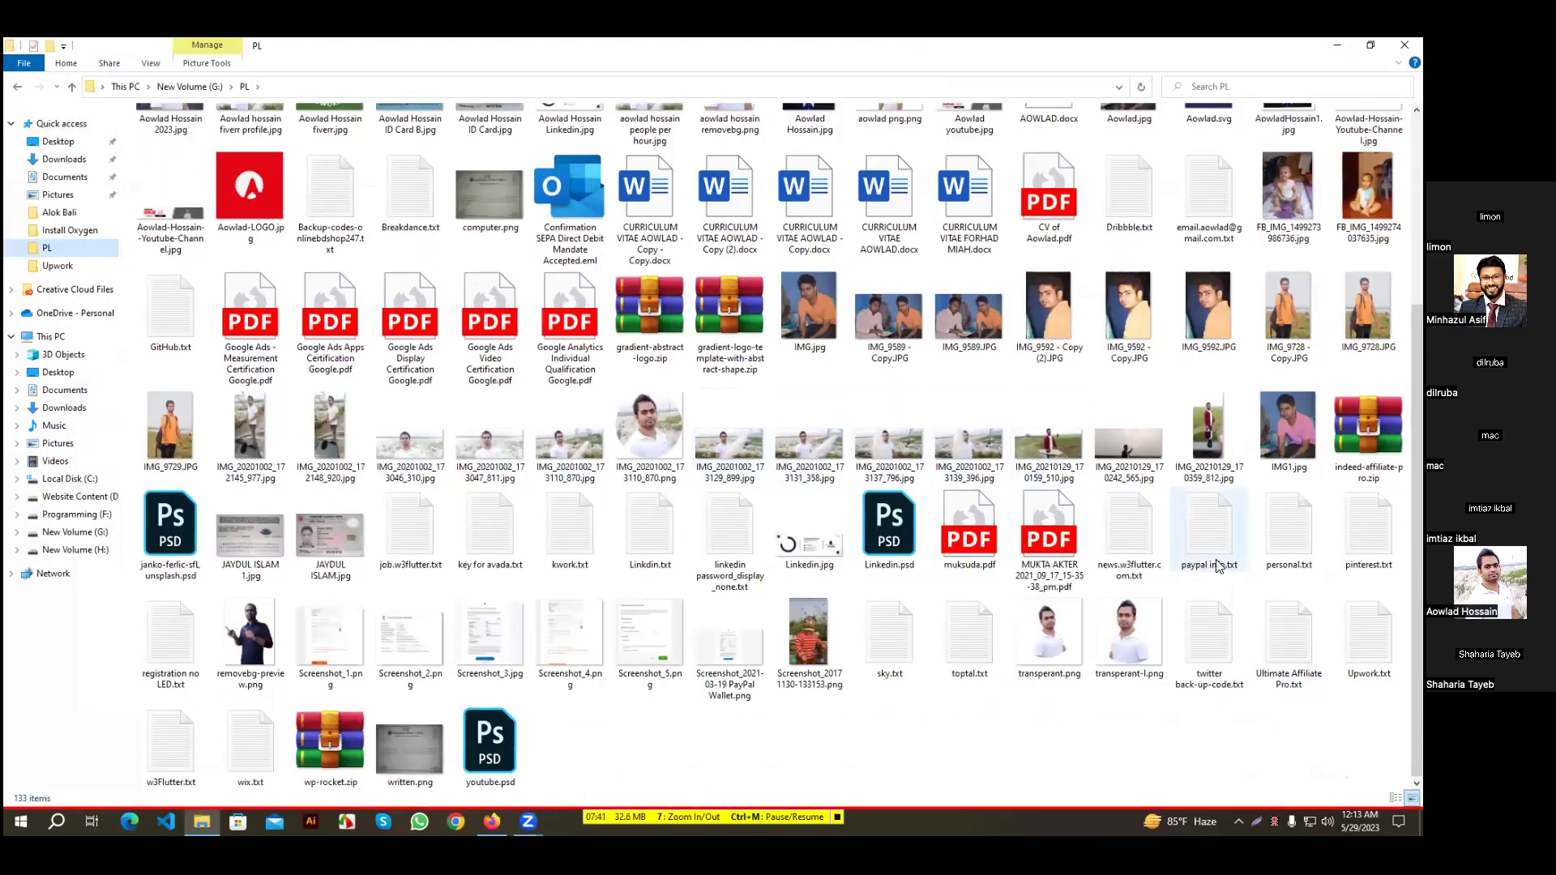
scroll(888, 393, "up", 3)
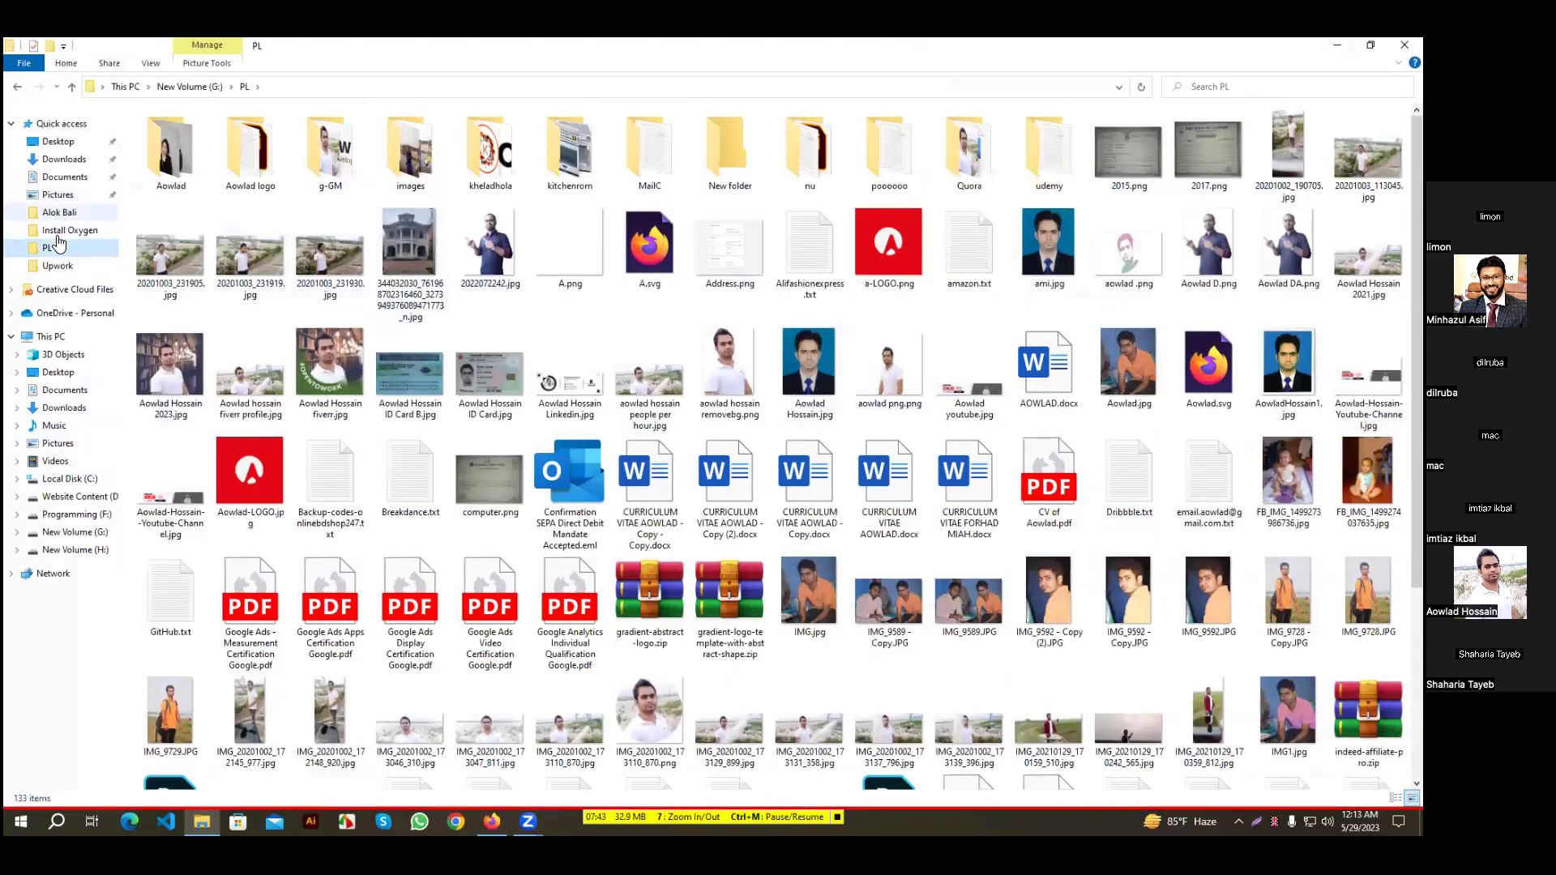
left_click(56, 267)
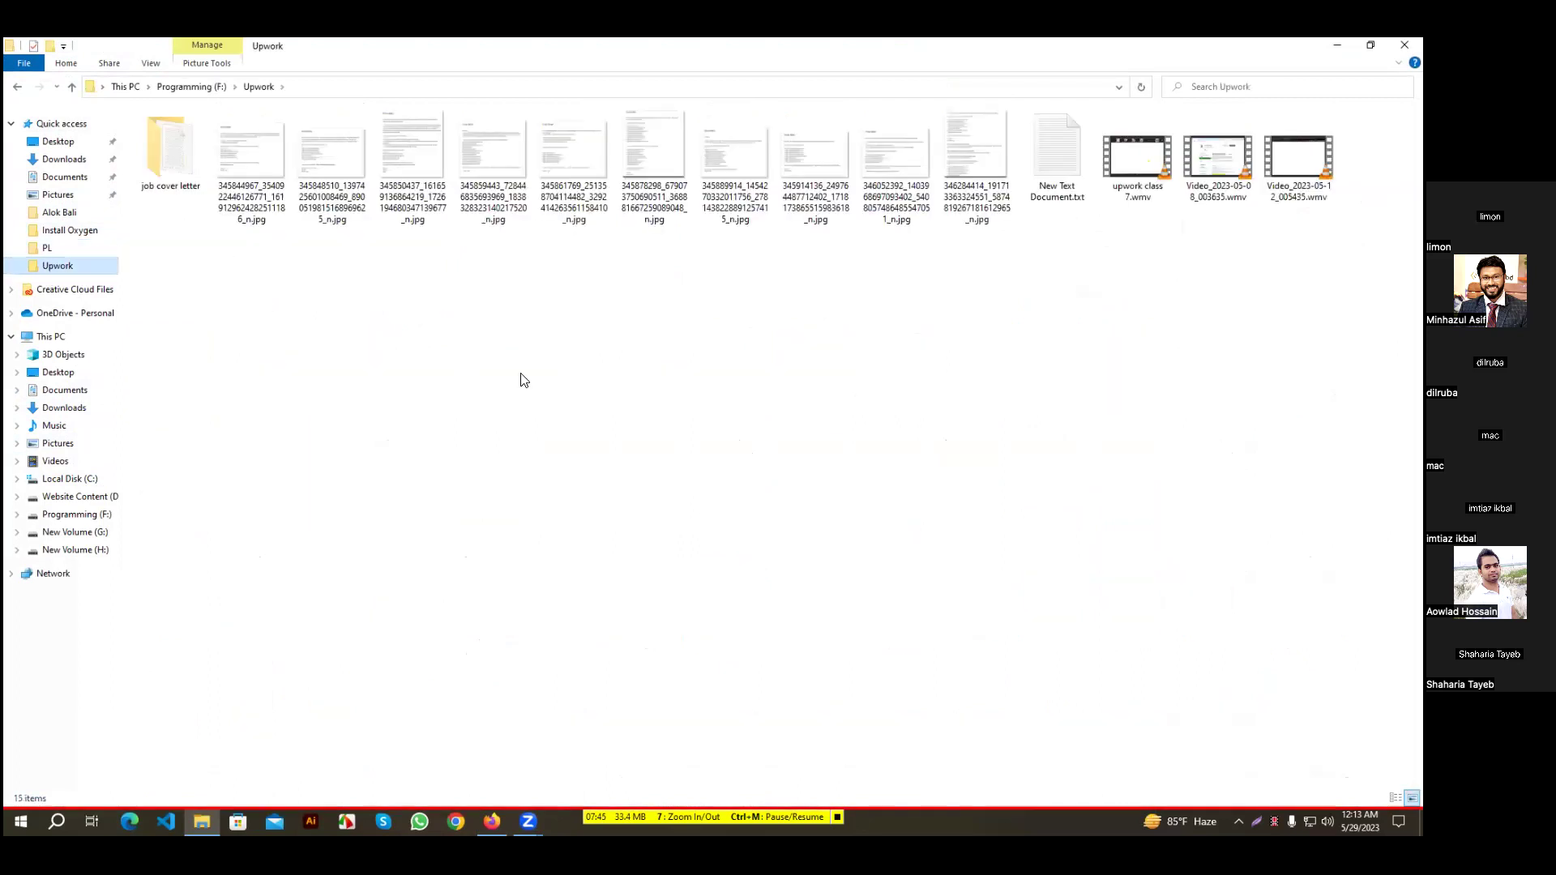
double_click(1052, 155)
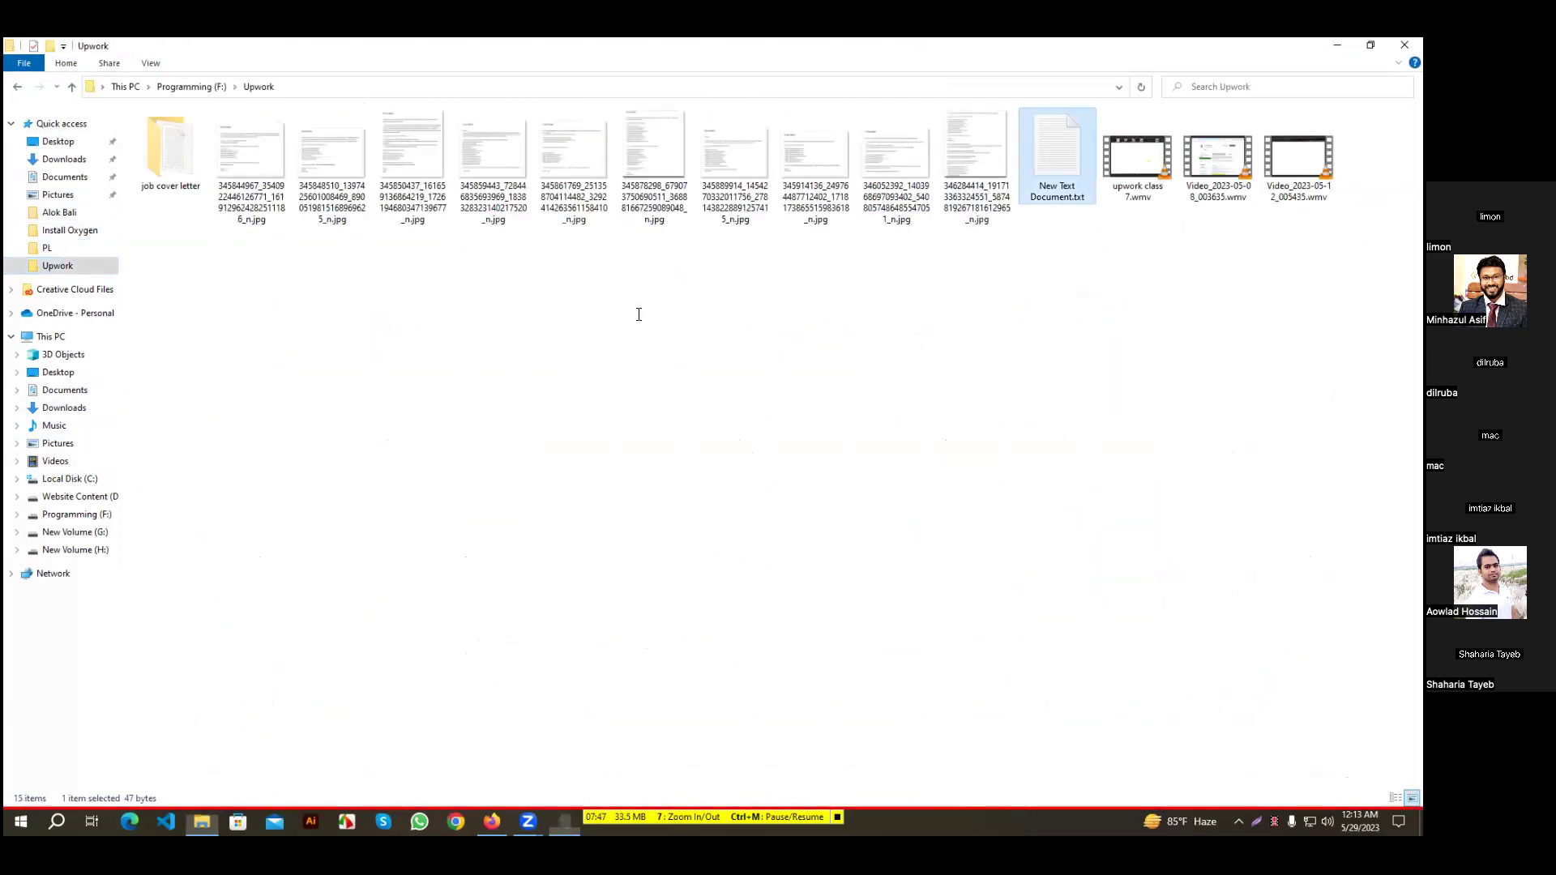
left_click(1155, 166)
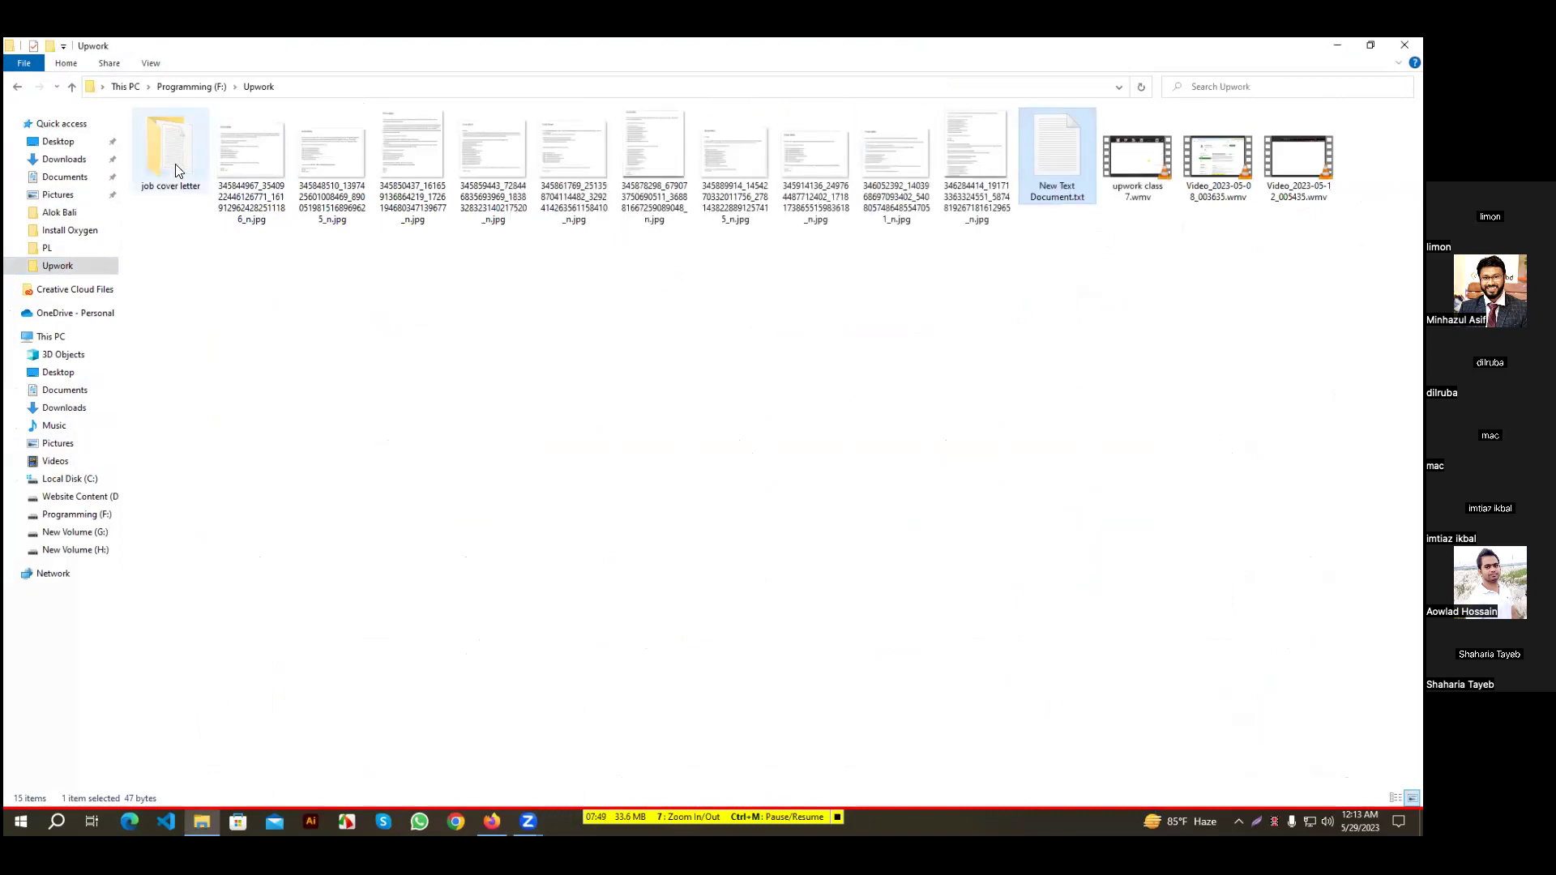
Open landing page.txt from the job cover letter folder and copy its website links, from sustainablenation.com through graycoatings.com
double_click(170, 150)
double_click(171, 150)
left_click_drag(722, 452, 498, 371)
key("ctrl+c")
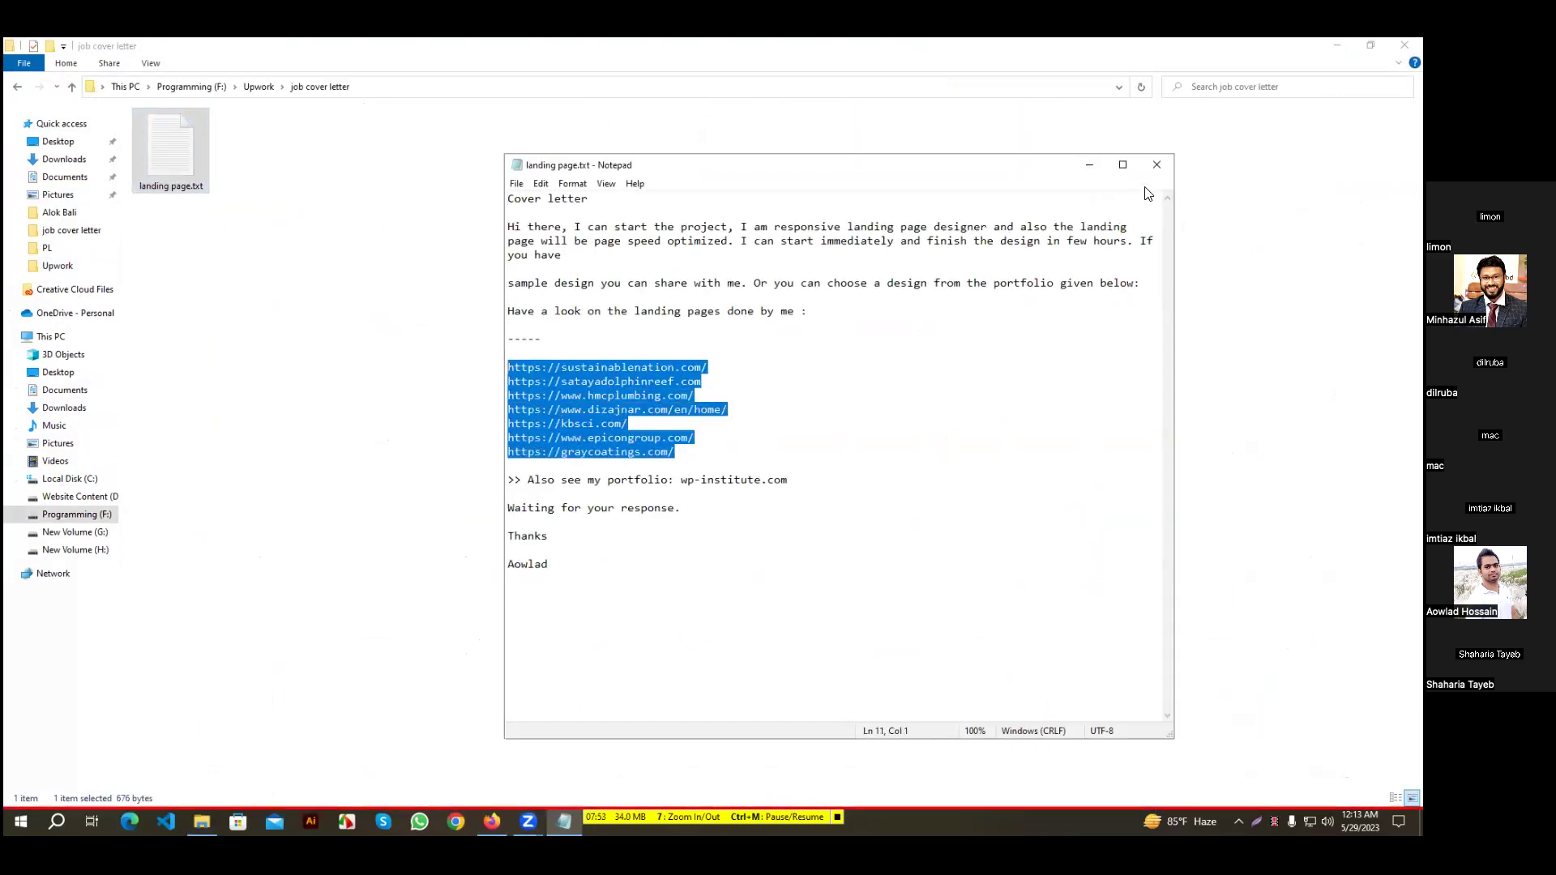
Close the text file, return to the Freelancer bid and paste the copied site links below the dashes in the proposal
left_click(1157, 165)
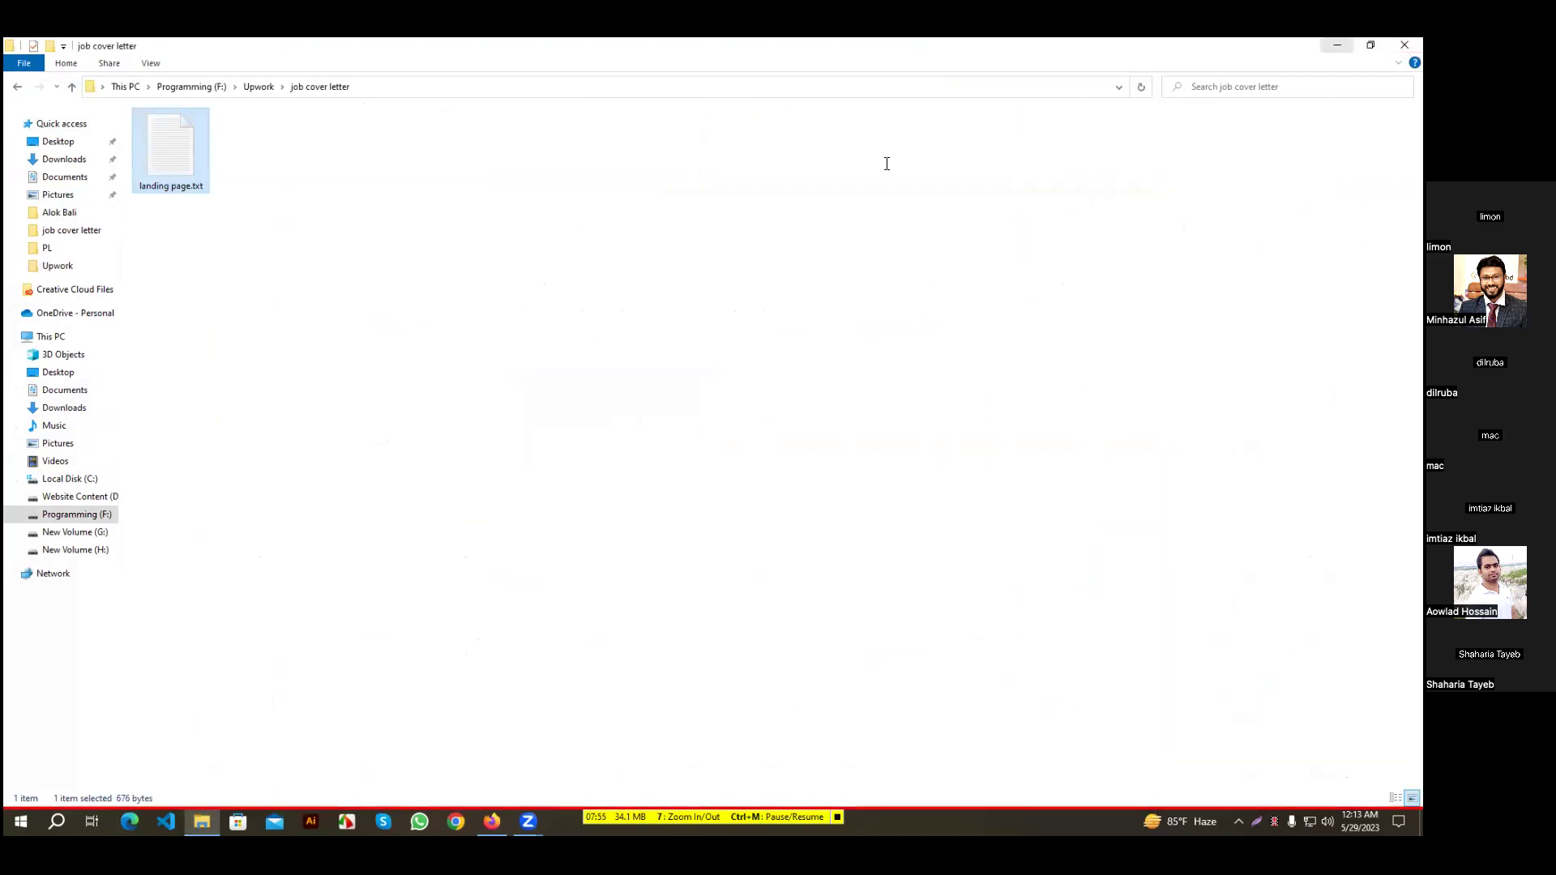
left_click(1337, 44)
key("ctrl+v")
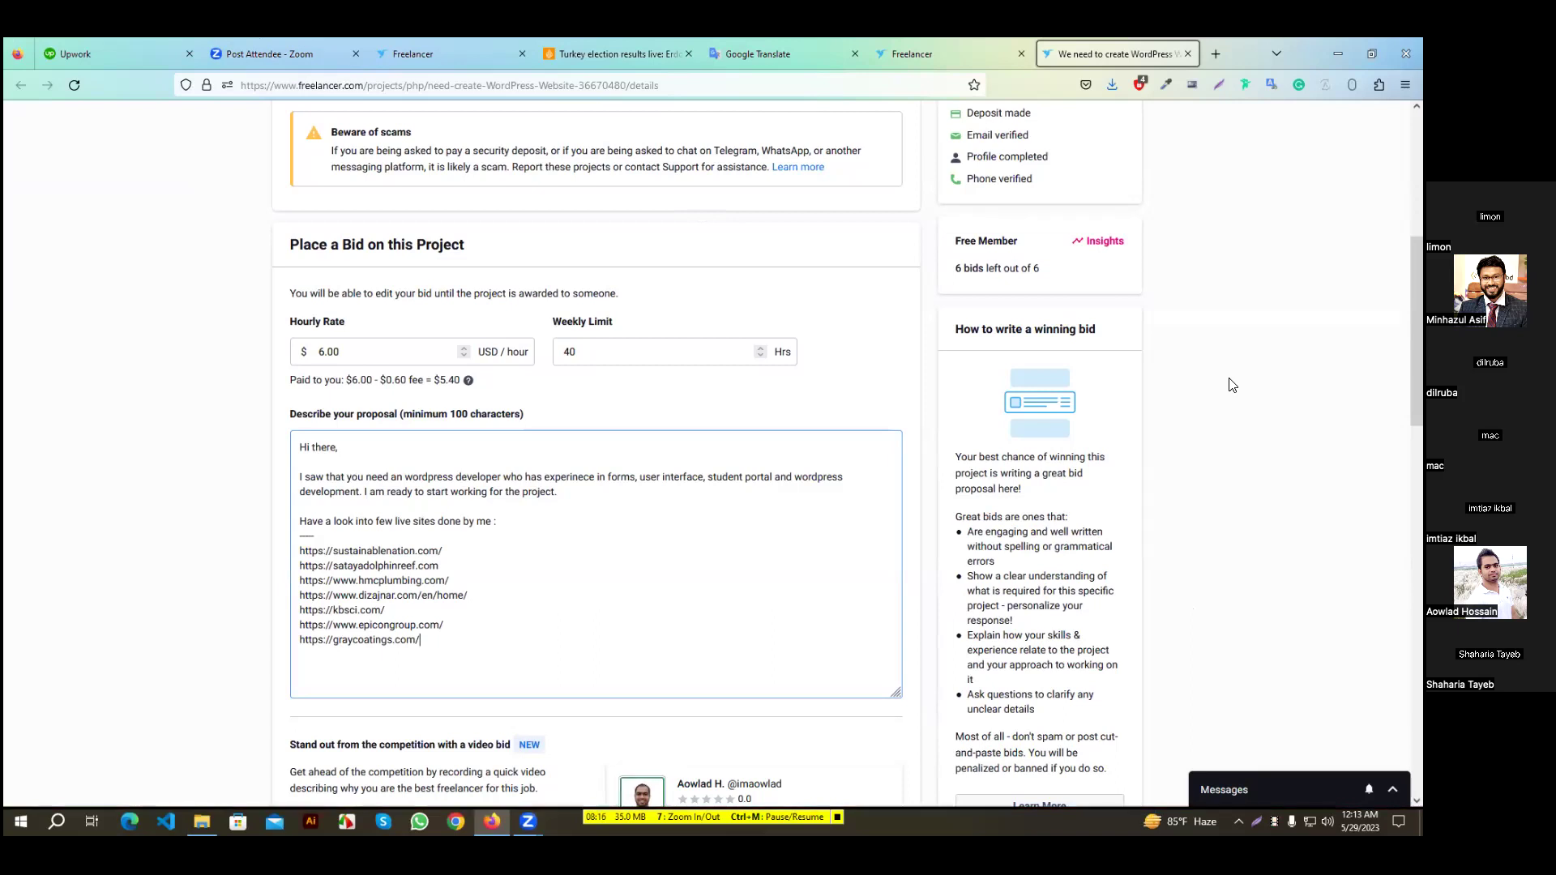
key("ctrl+a")
key("BackSpace")
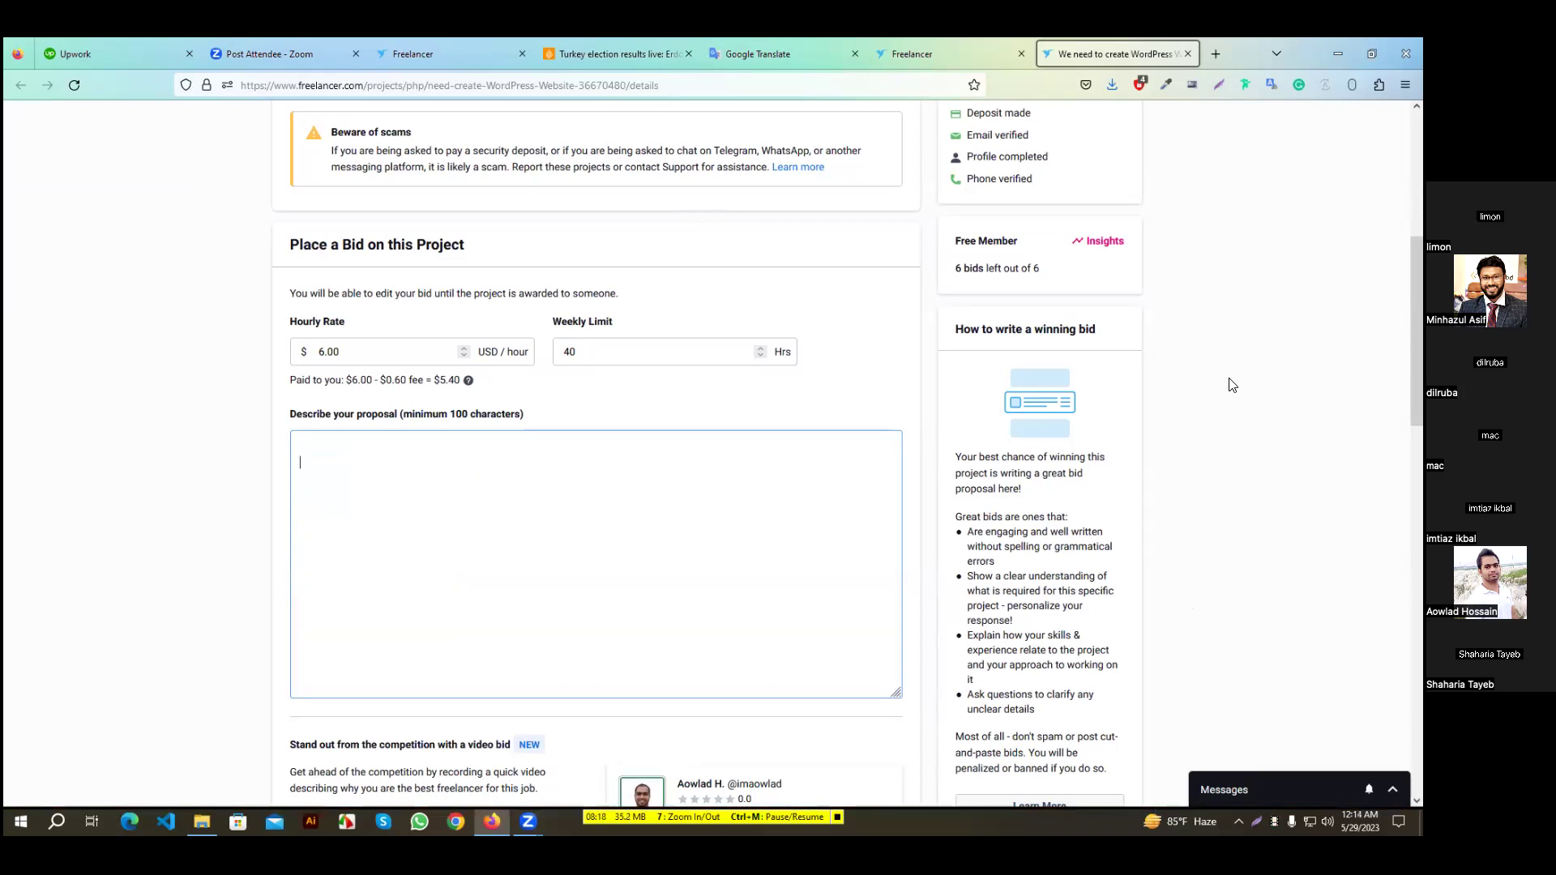
key("ctrl+z")
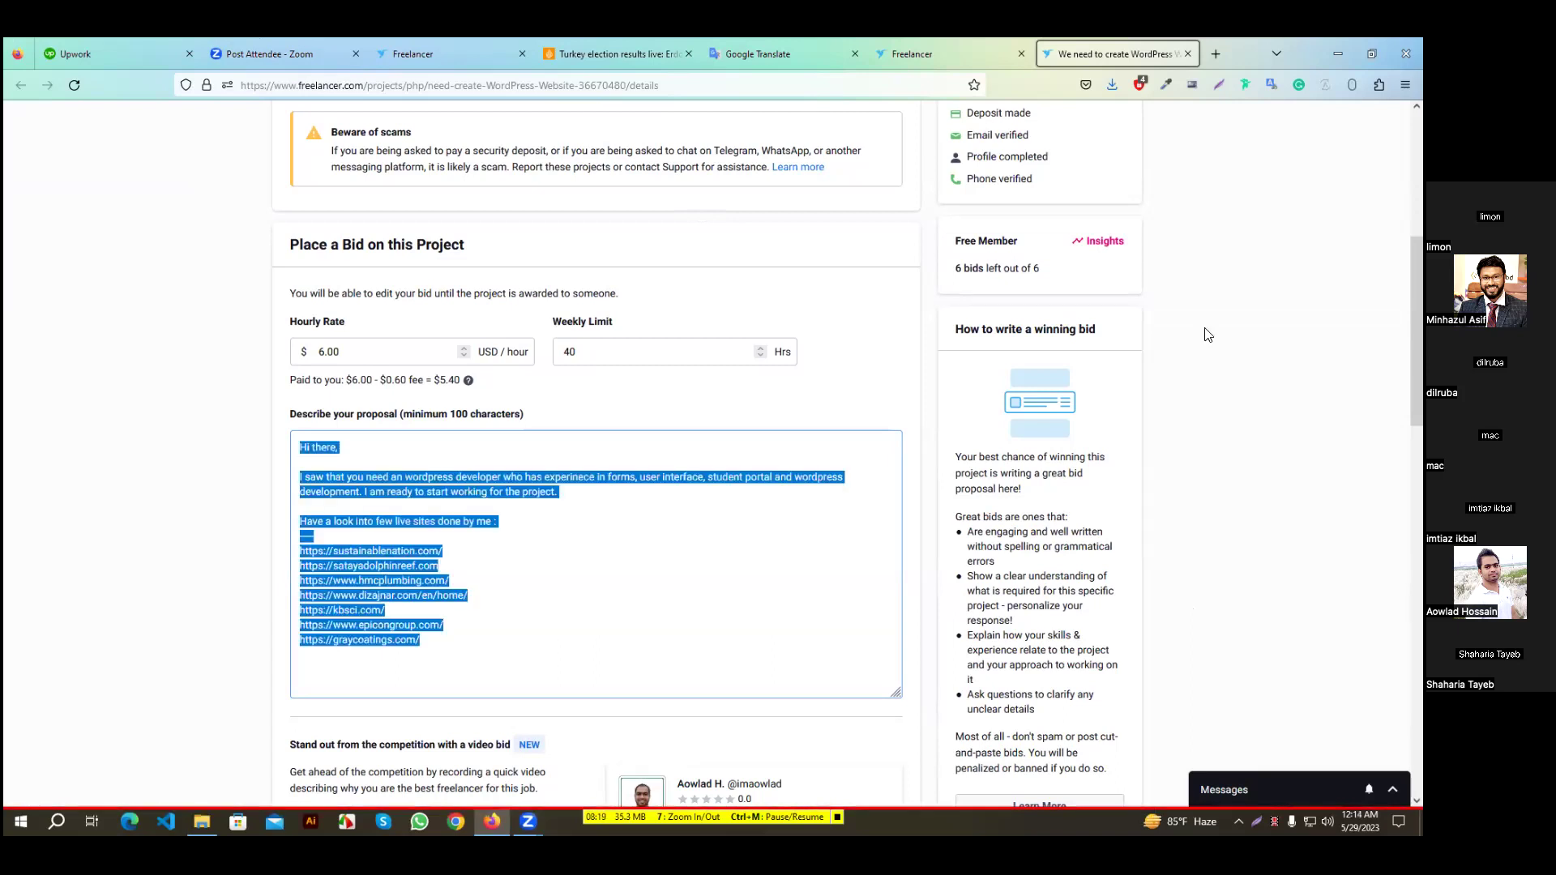
key("Right")
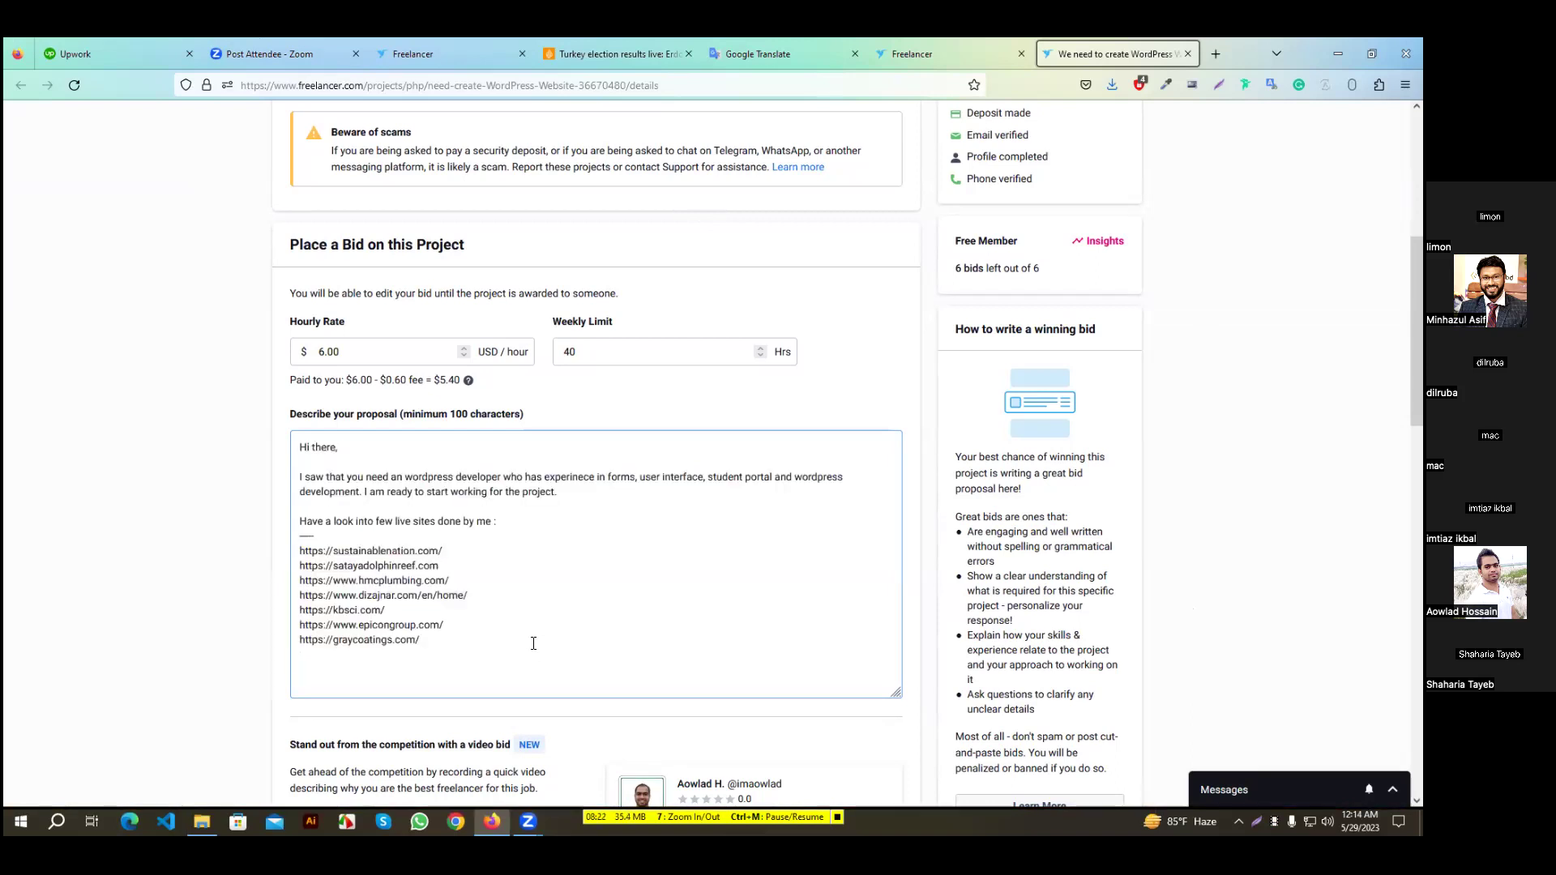
Add a paragraph below the site links reading "Let's have z short meeting to discuss the project."
type("Let's have z short meeting to discuss")
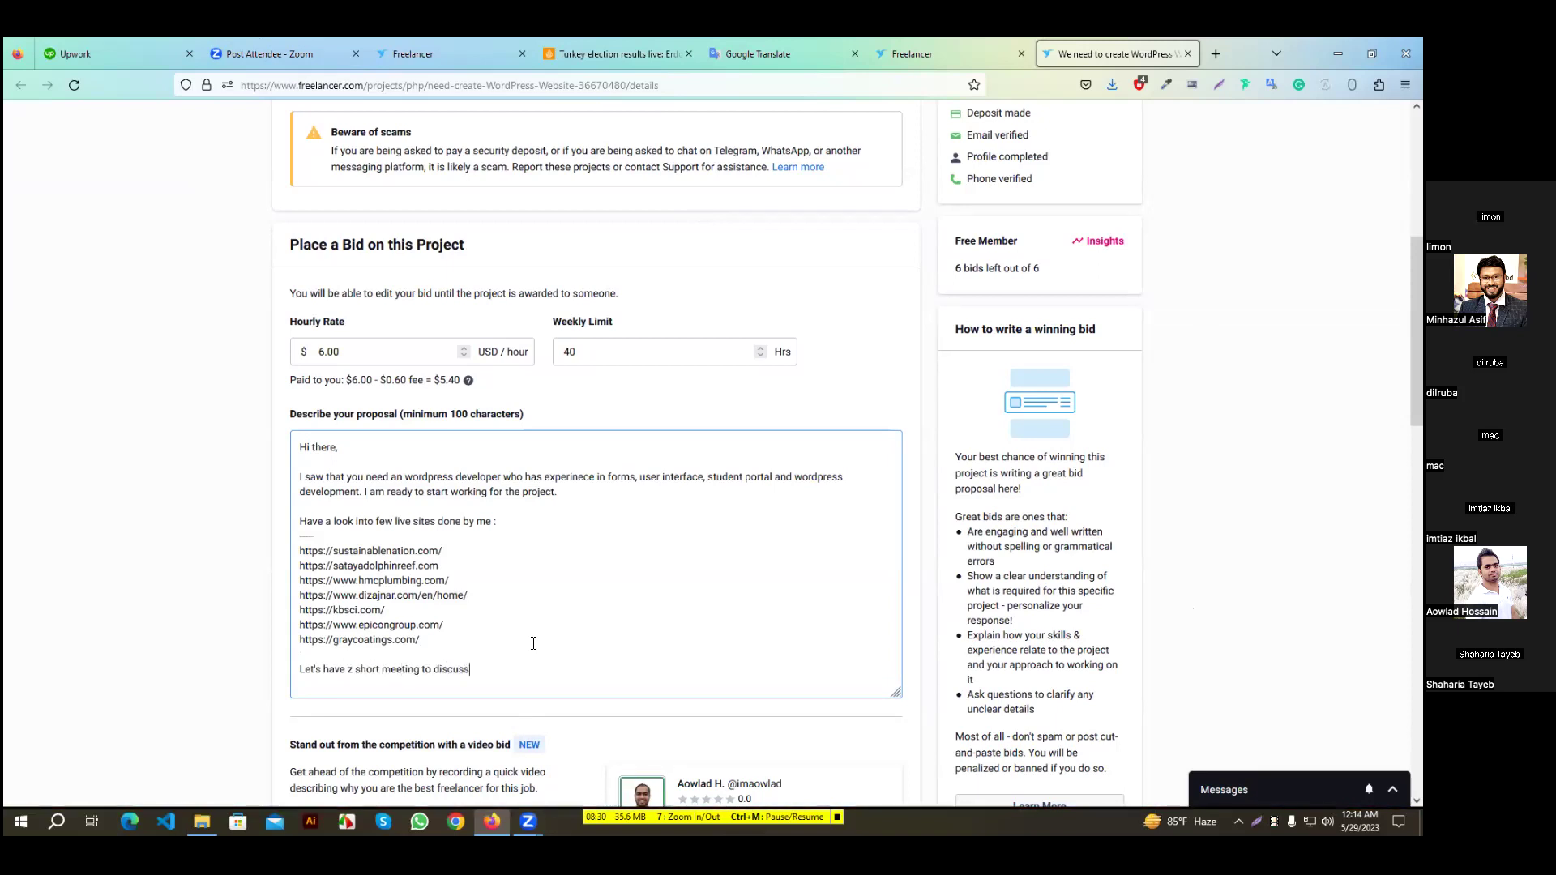
type(" the proh")
type(".")
Sign off the proposal with "Thanks" and the freelancer's full name, and place the bid without optional upgrades
key("Return")
key("Return")
type("Thanks")
key("Return")
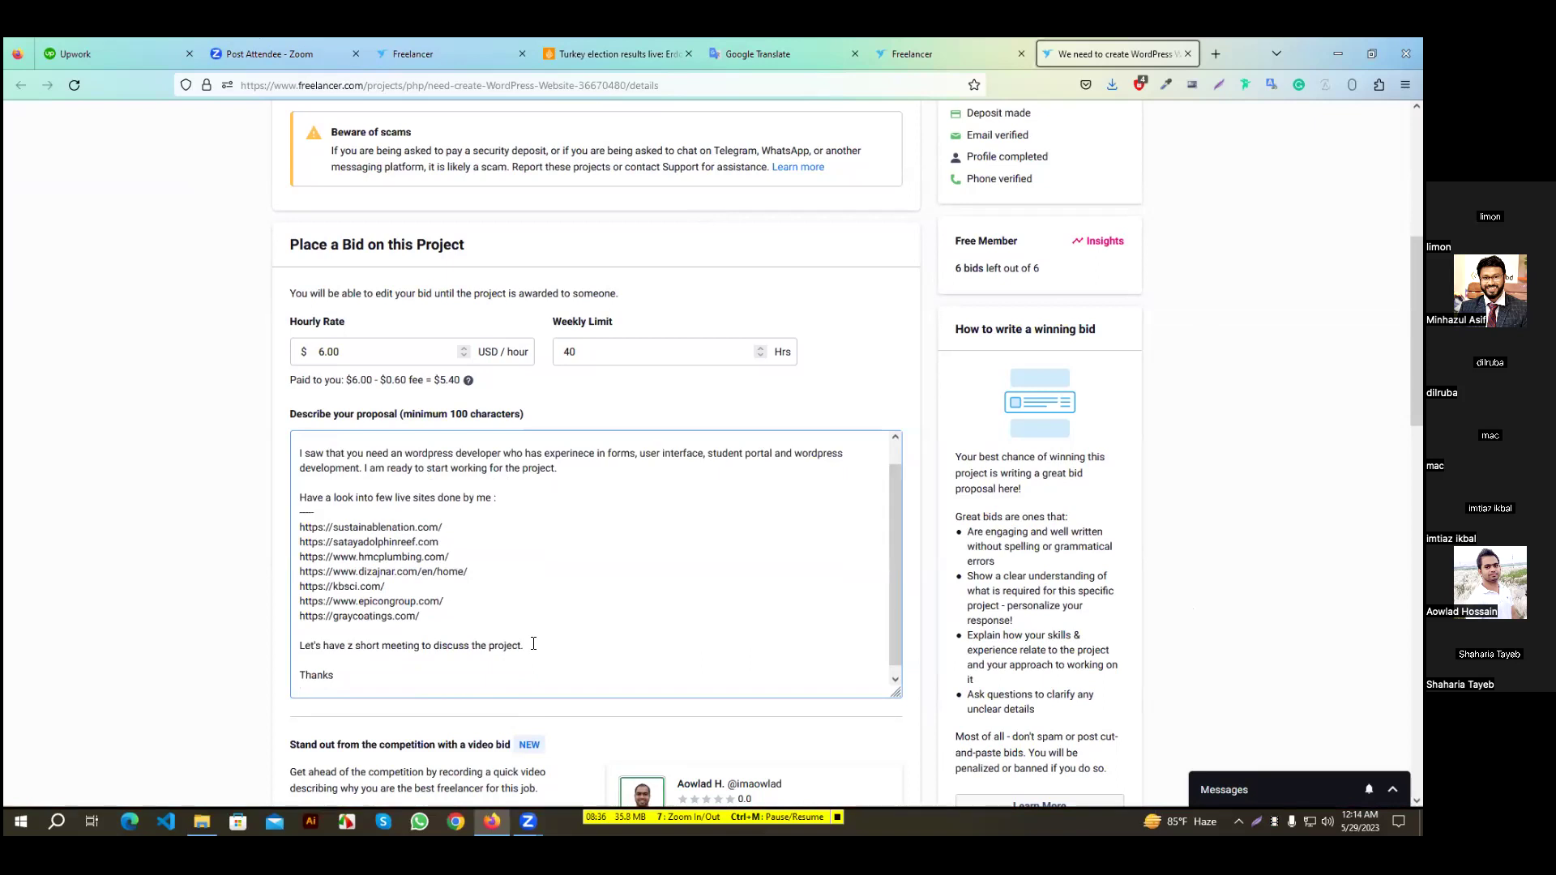
type("Aowlad Hos")
scroll(1188, 435, "down", 1)
scroll(1188, 435, "down", 5)
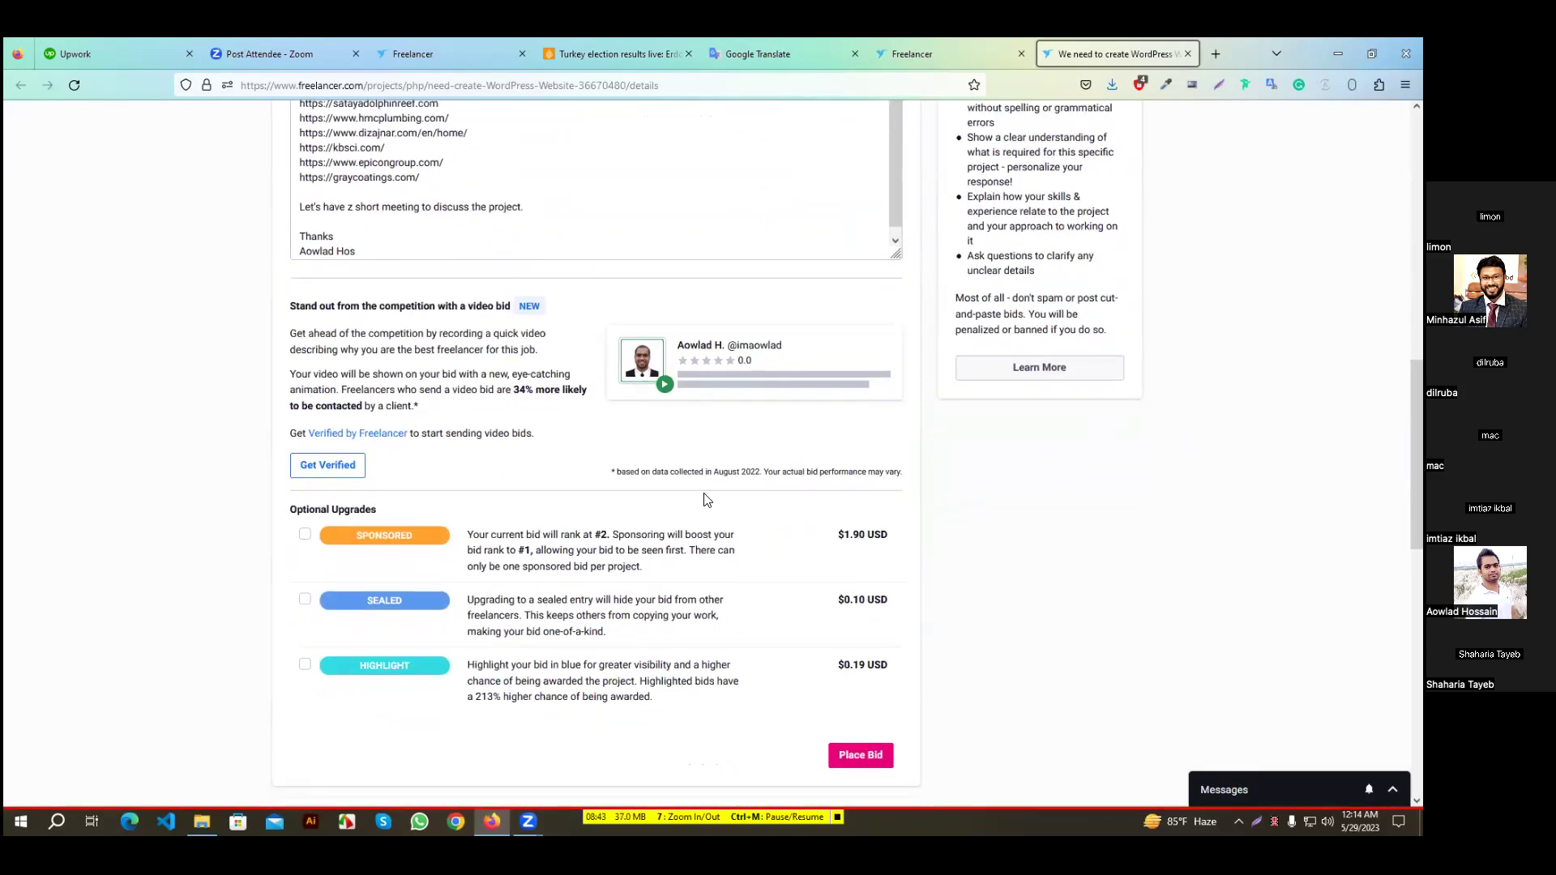
left_click(367, 254)
type("sain")
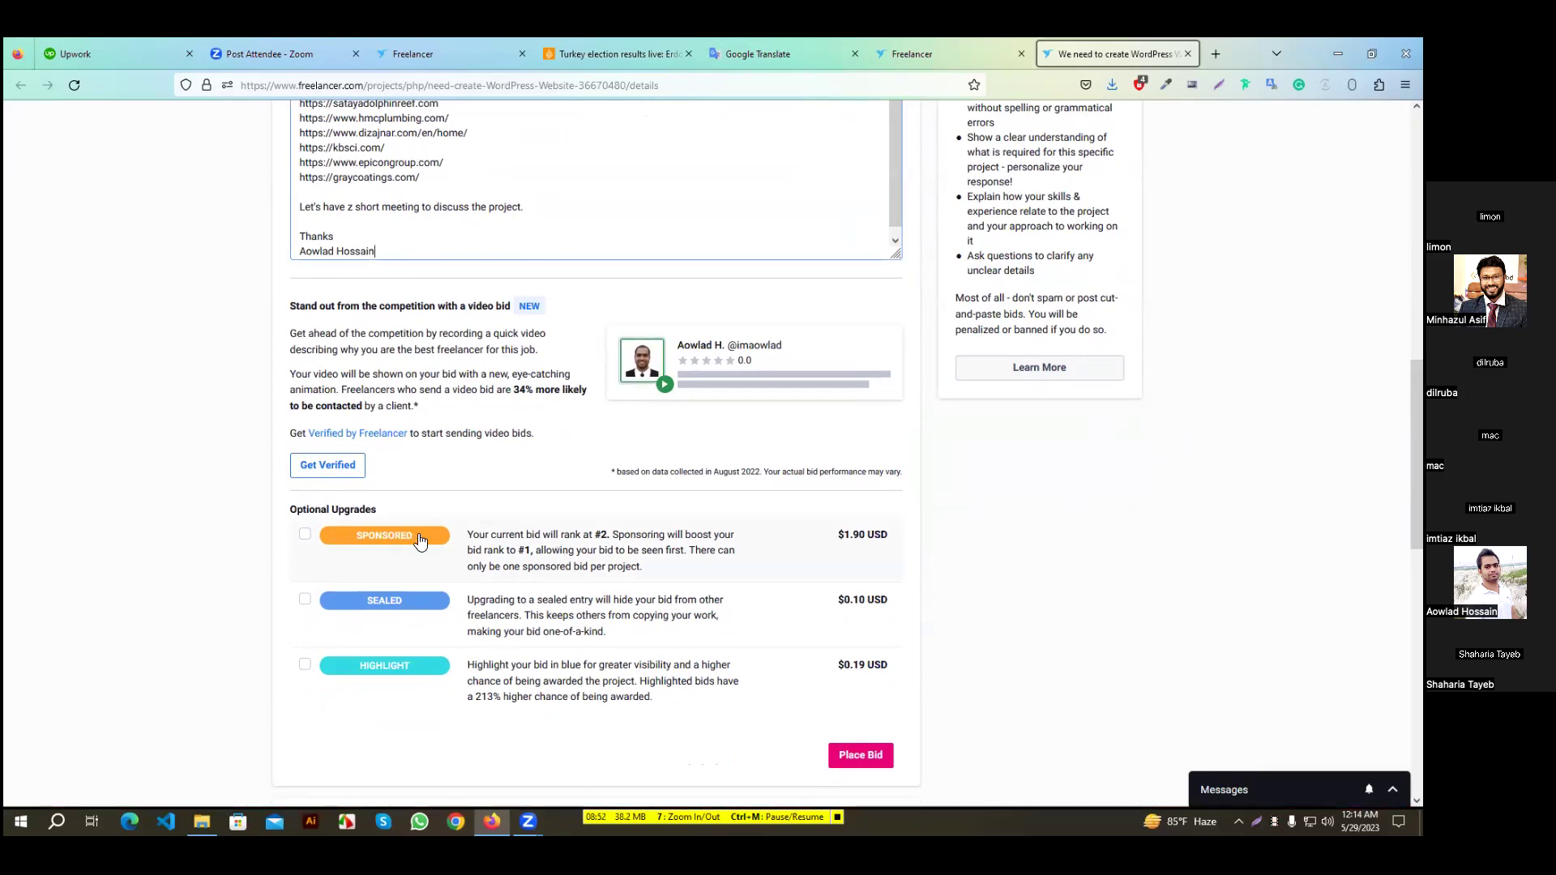
scroll(484, 539, "down", 1)
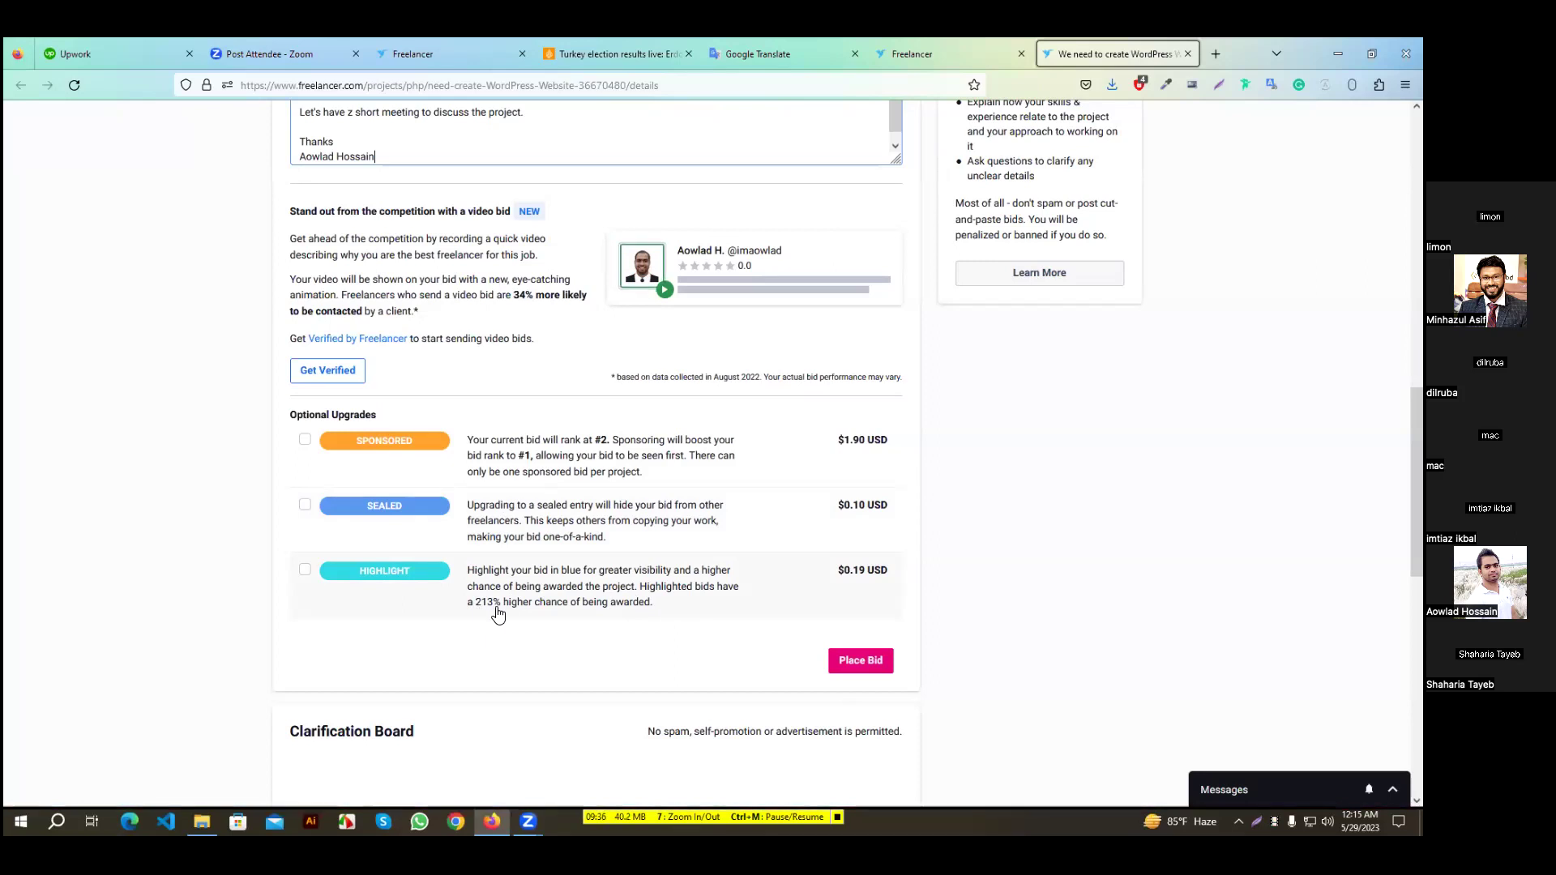
left_click(855, 666)
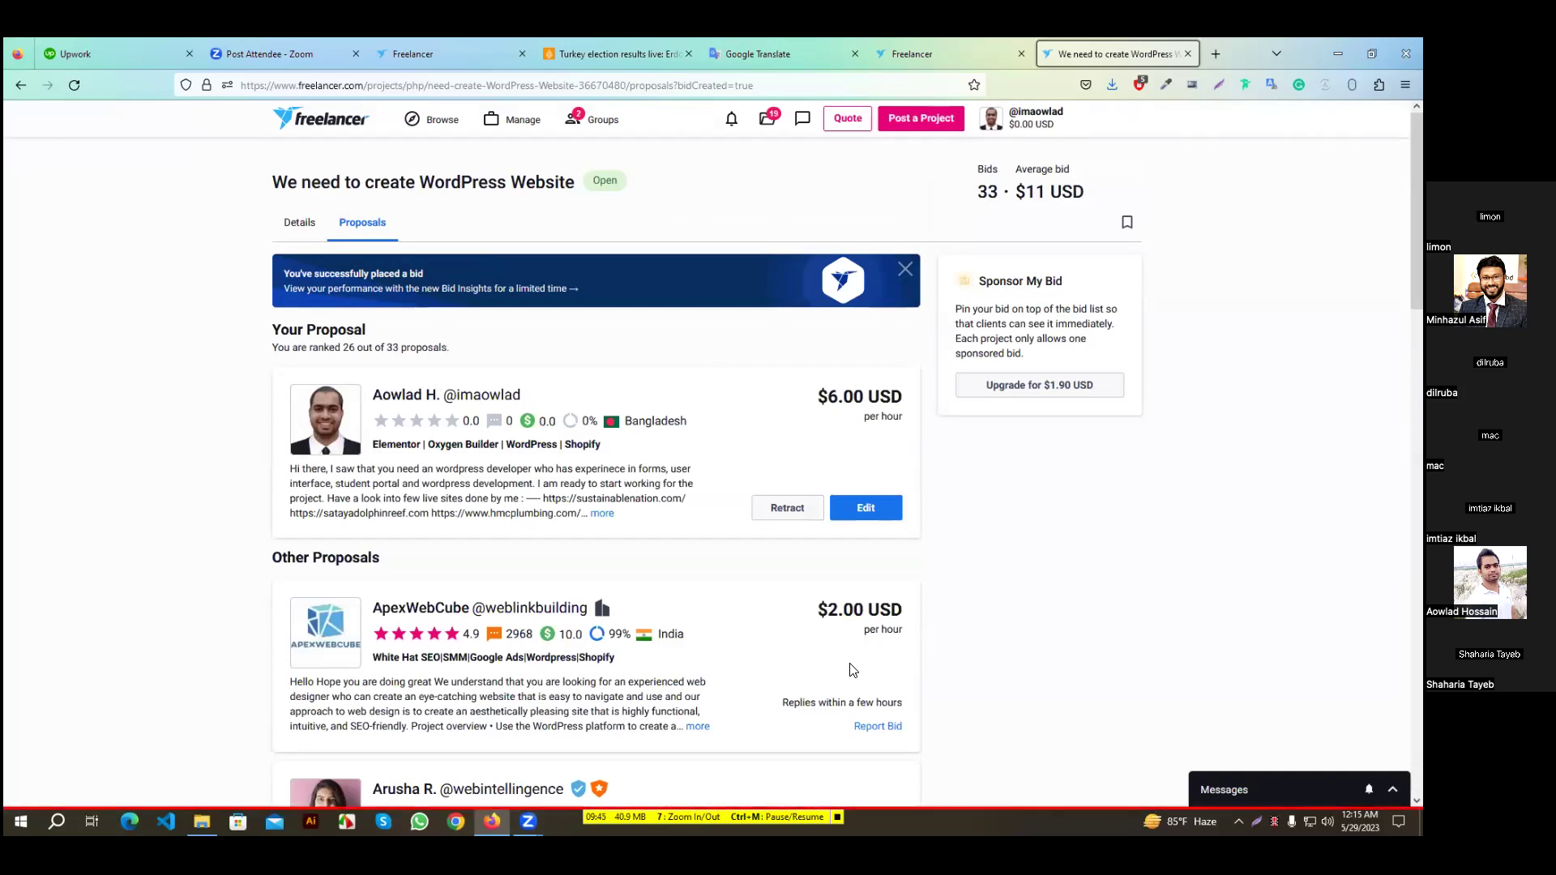
Examine the competing proposals on the project, expanding ApexWebCube's full text to read its wording about an SEO-friendly site
scroll(1139, 574, "down", 2)
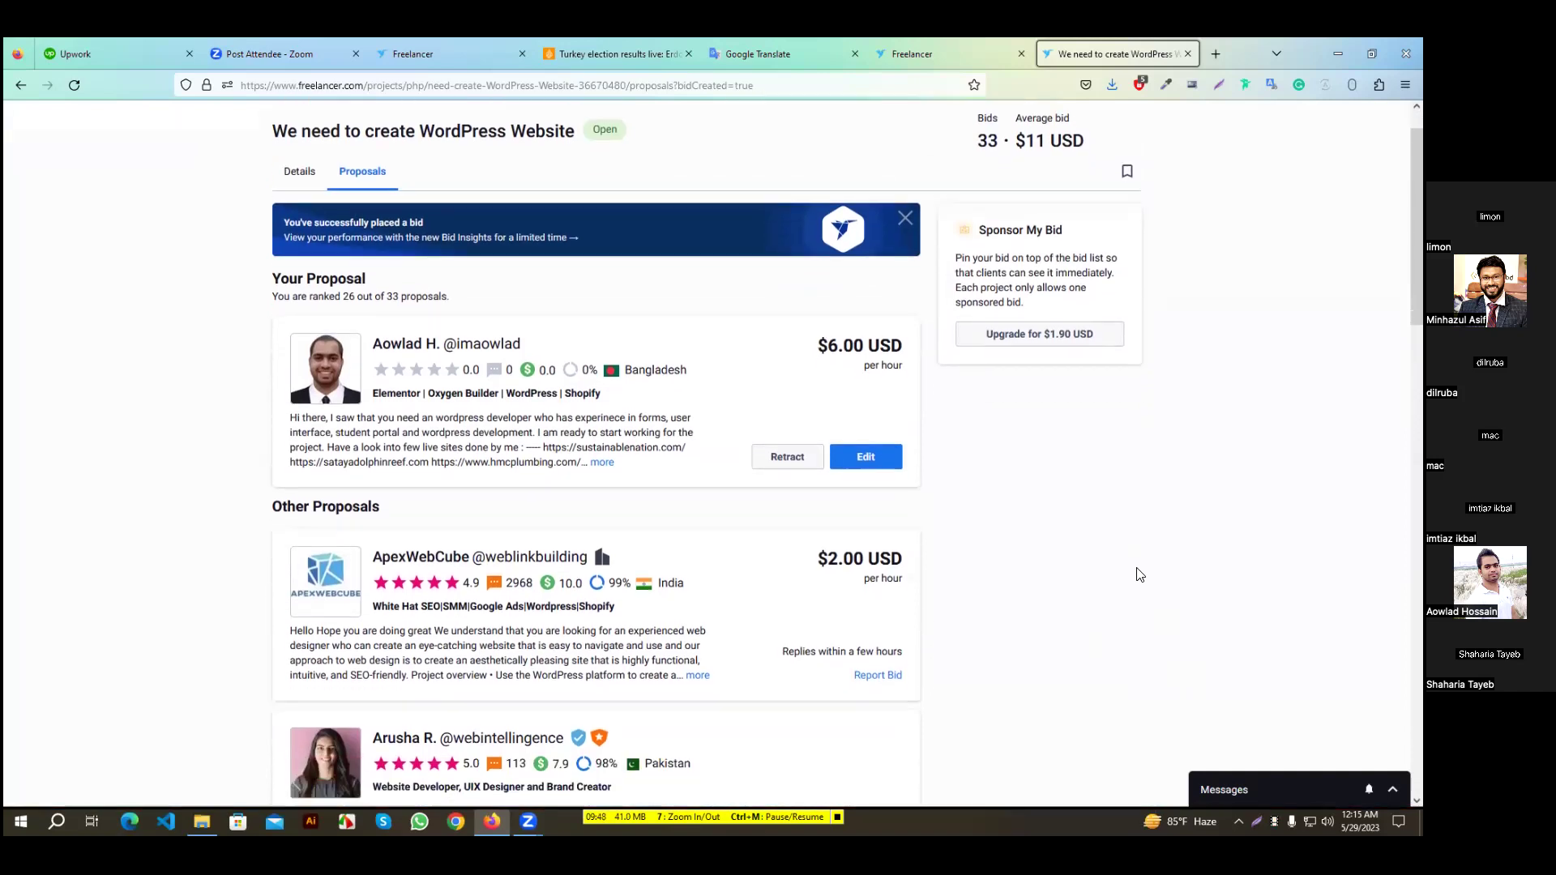
scroll(1138, 573, "down", 1)
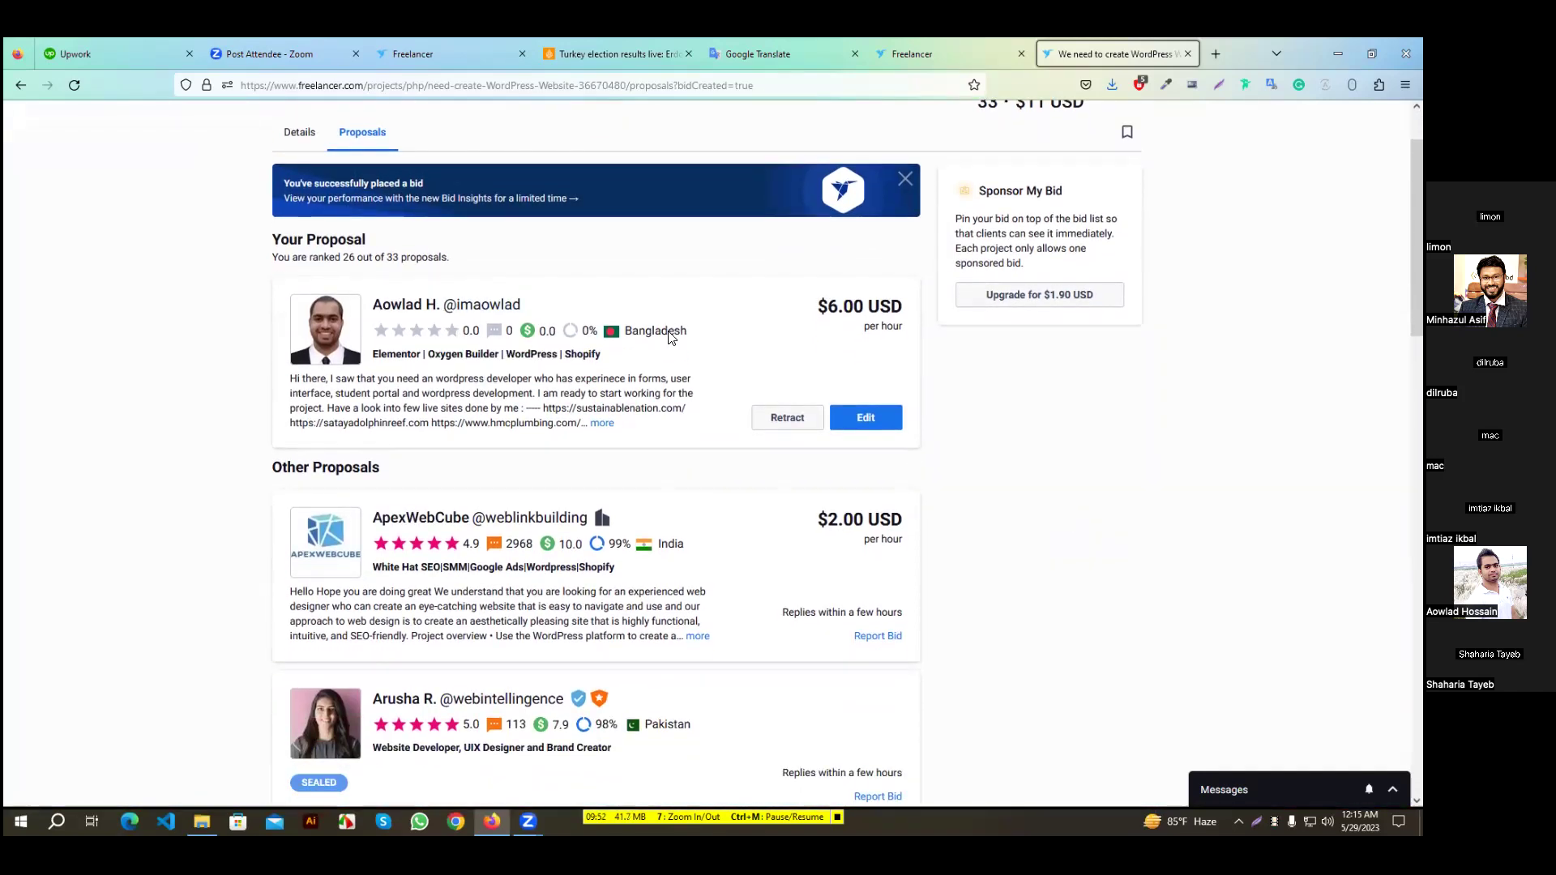
scroll(1118, 466, "down", 5)
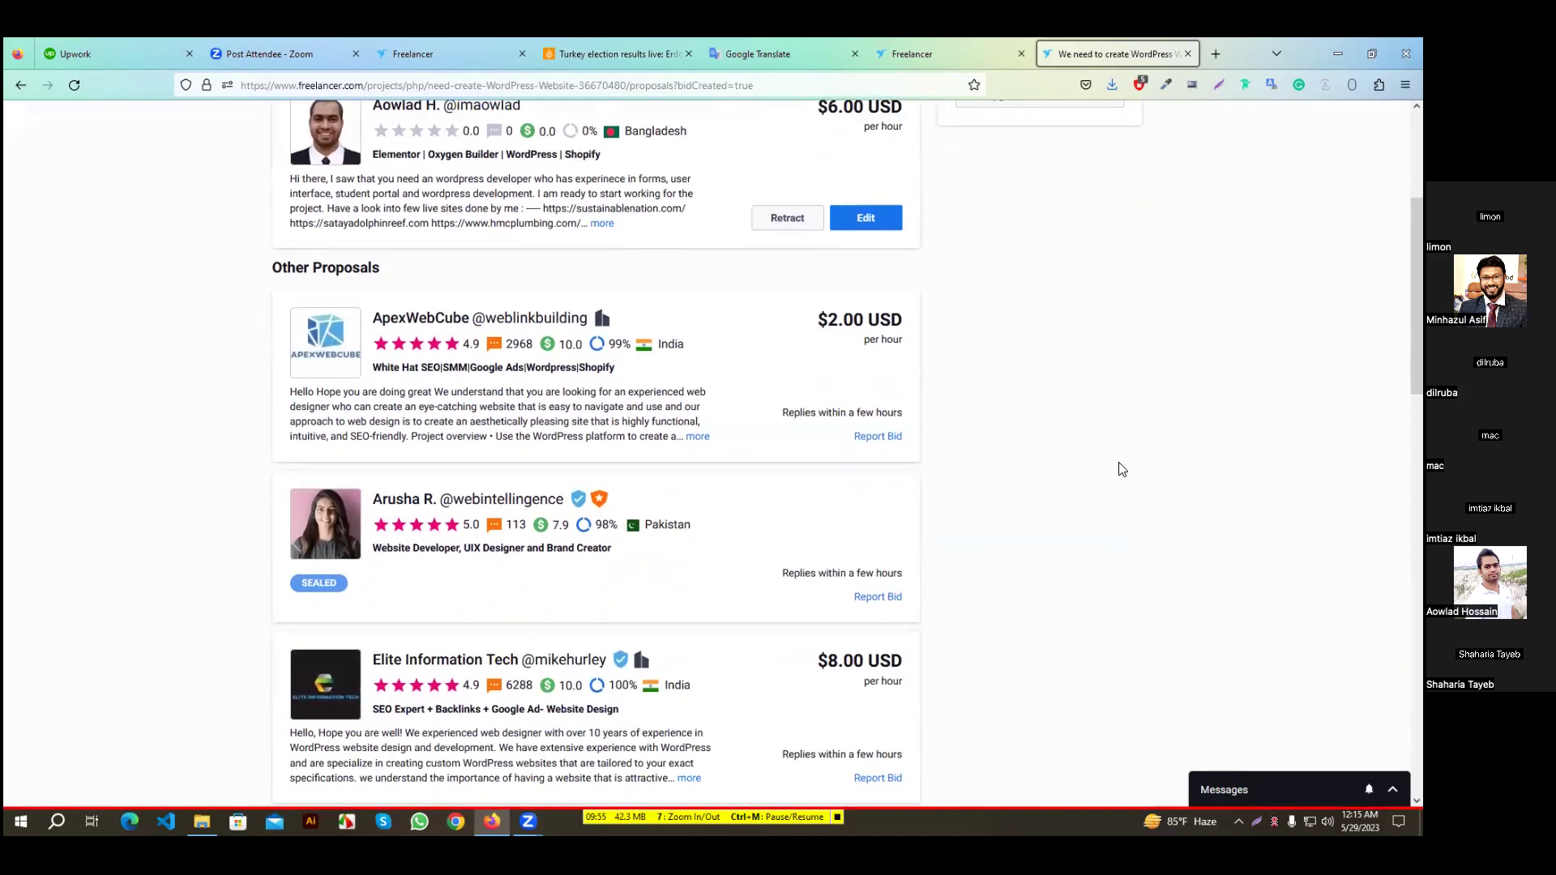
left_click(696, 438)
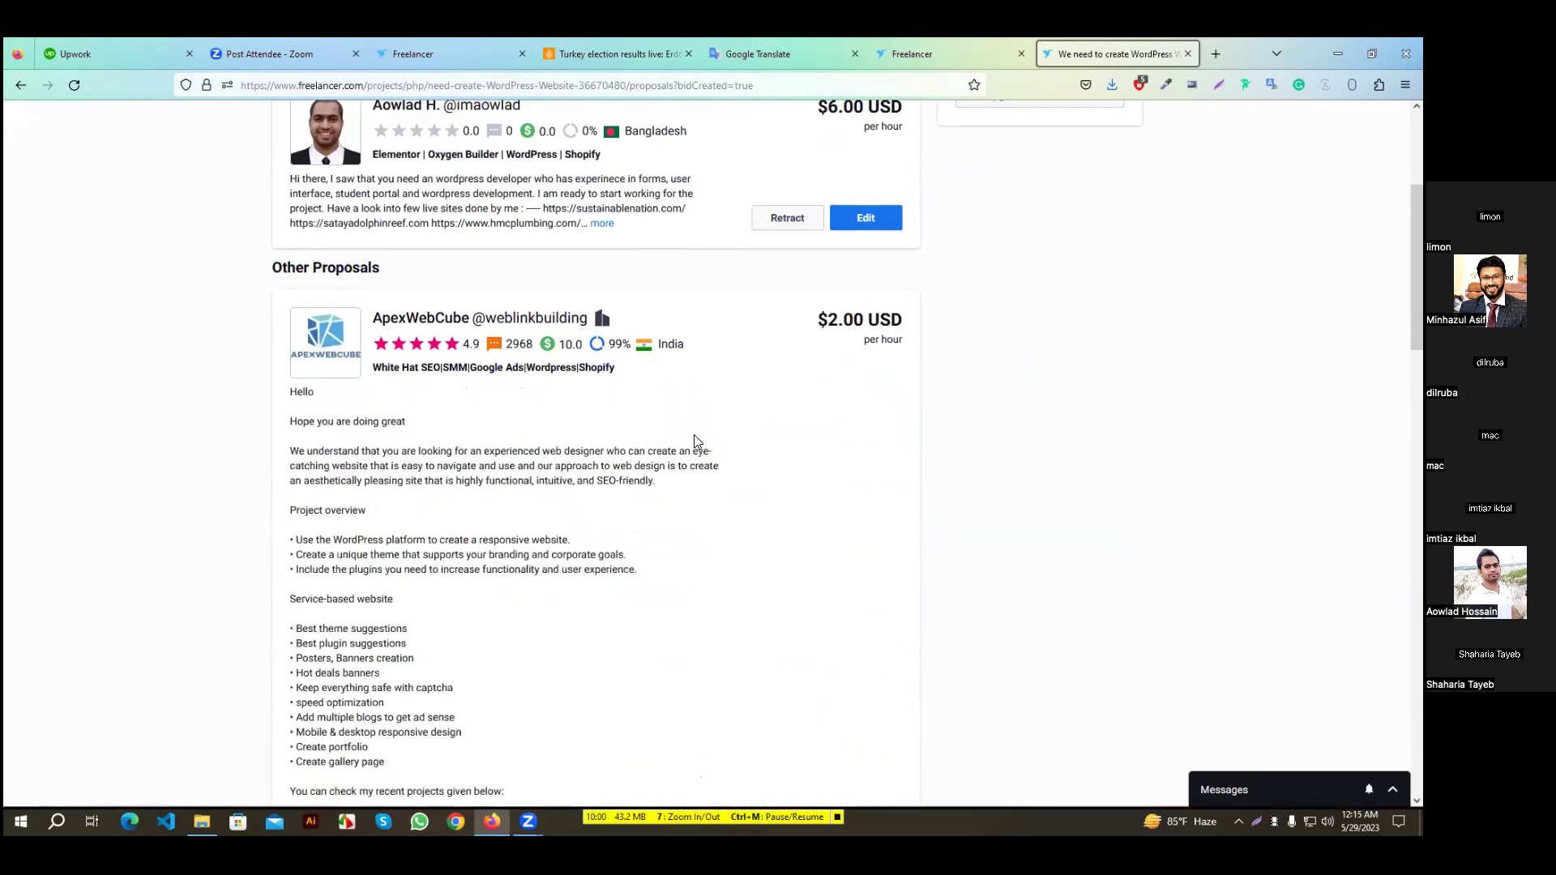
scroll(693, 434, "down", 3)
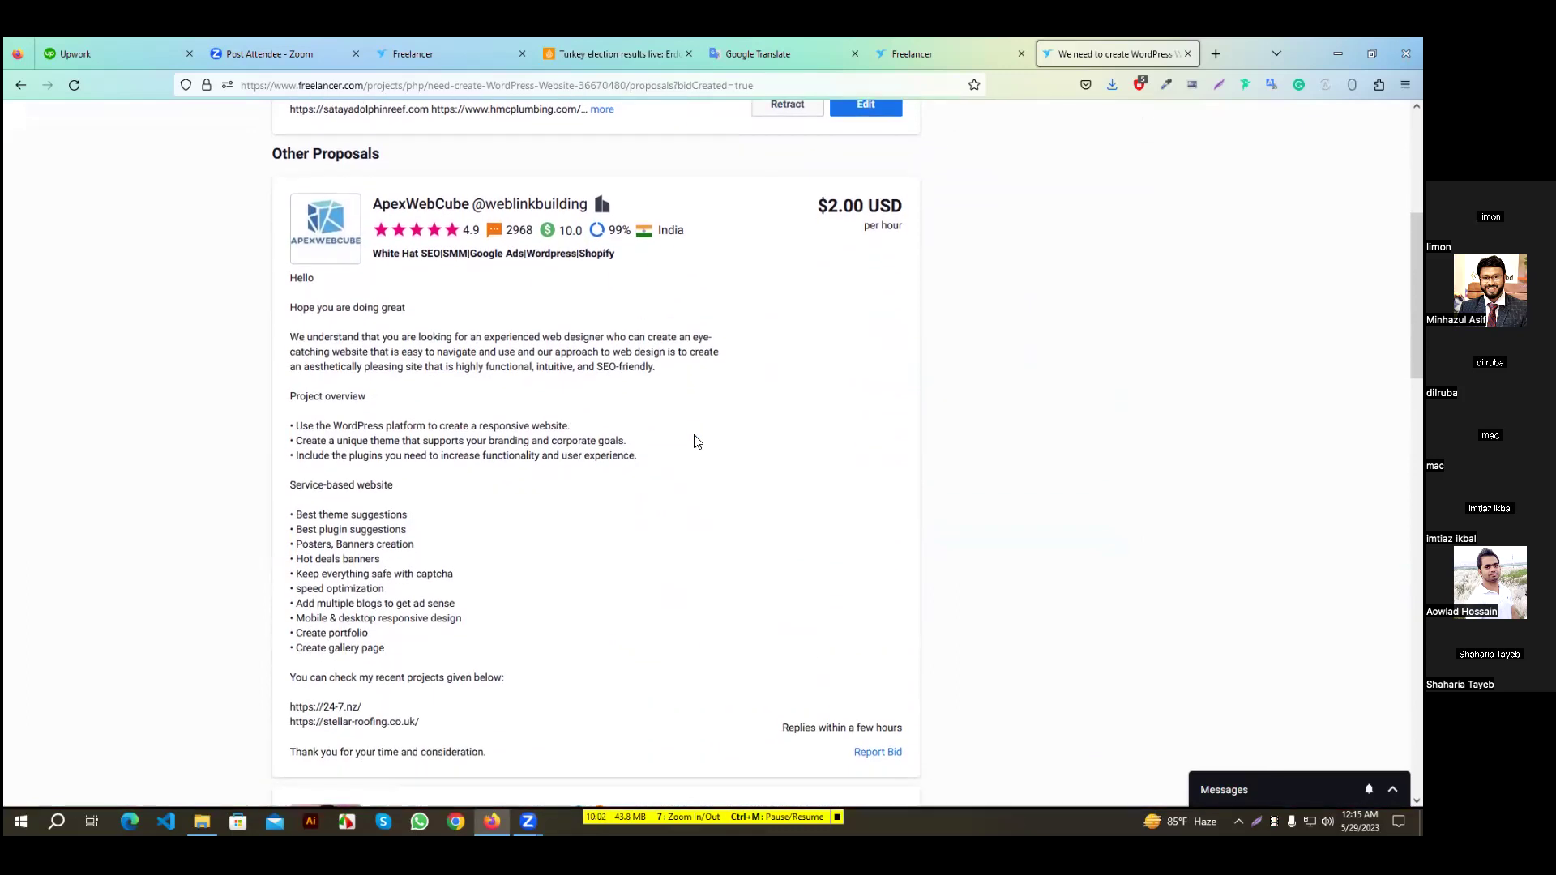
scroll(696, 441, "down", 2)
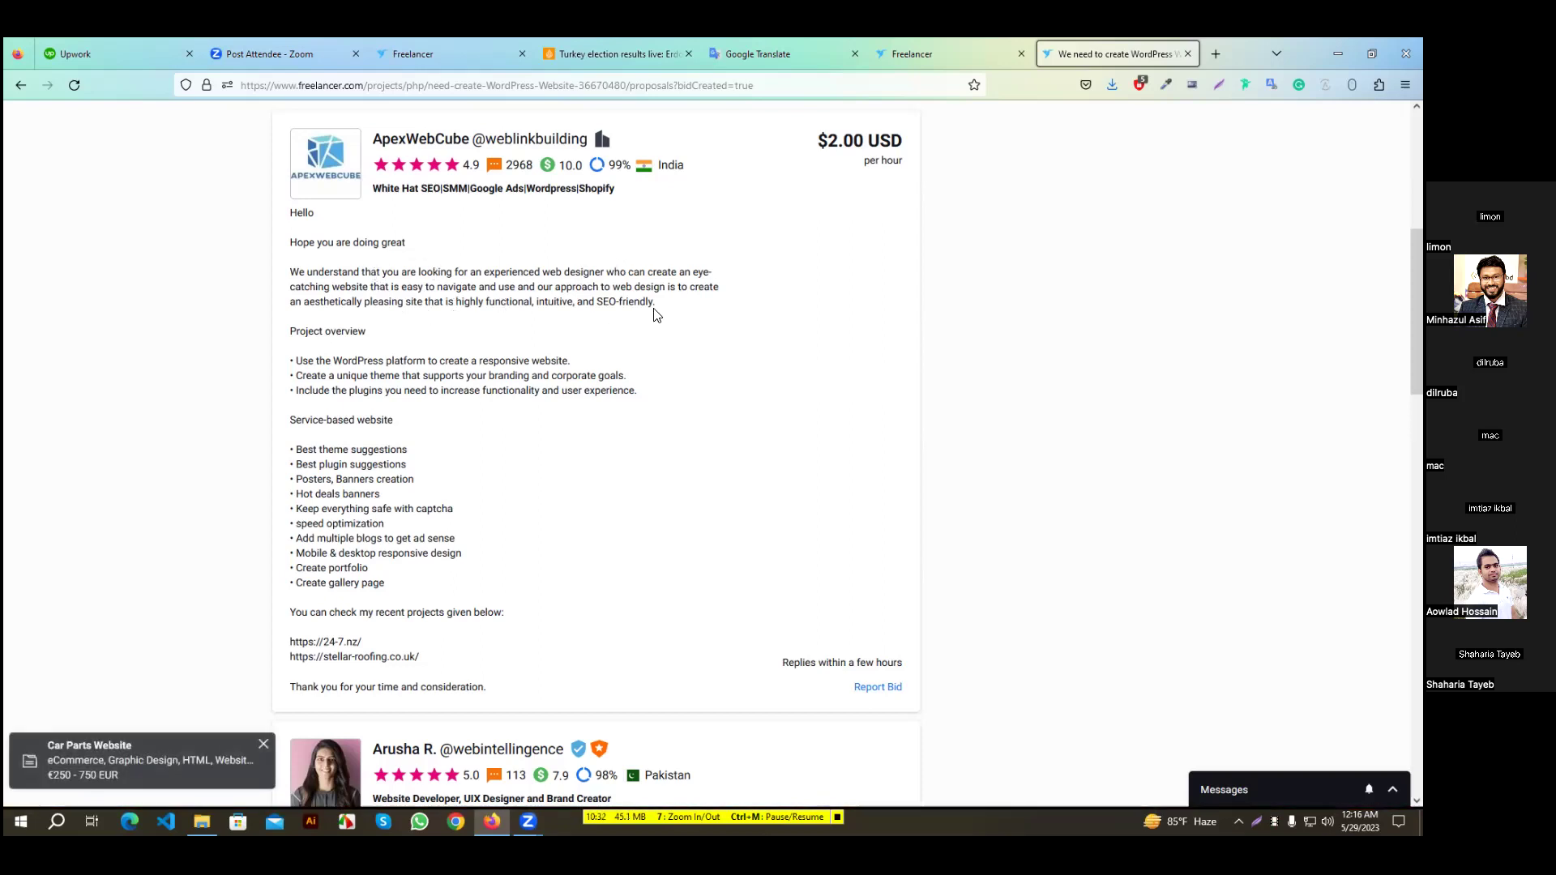
left_click_drag(656, 305, 580, 303)
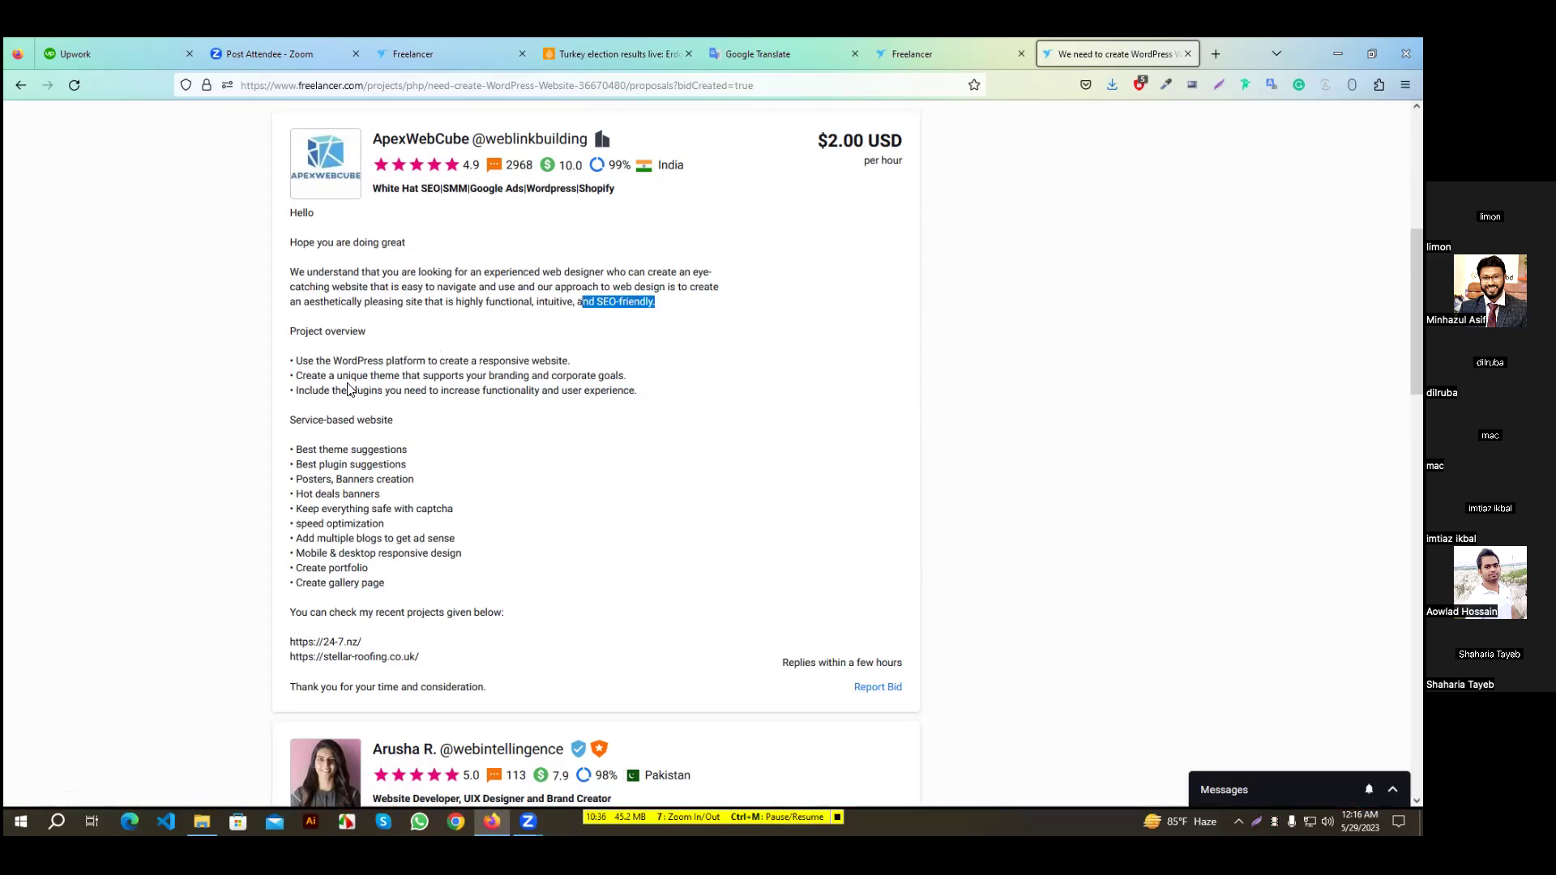
left_click(585, 314)
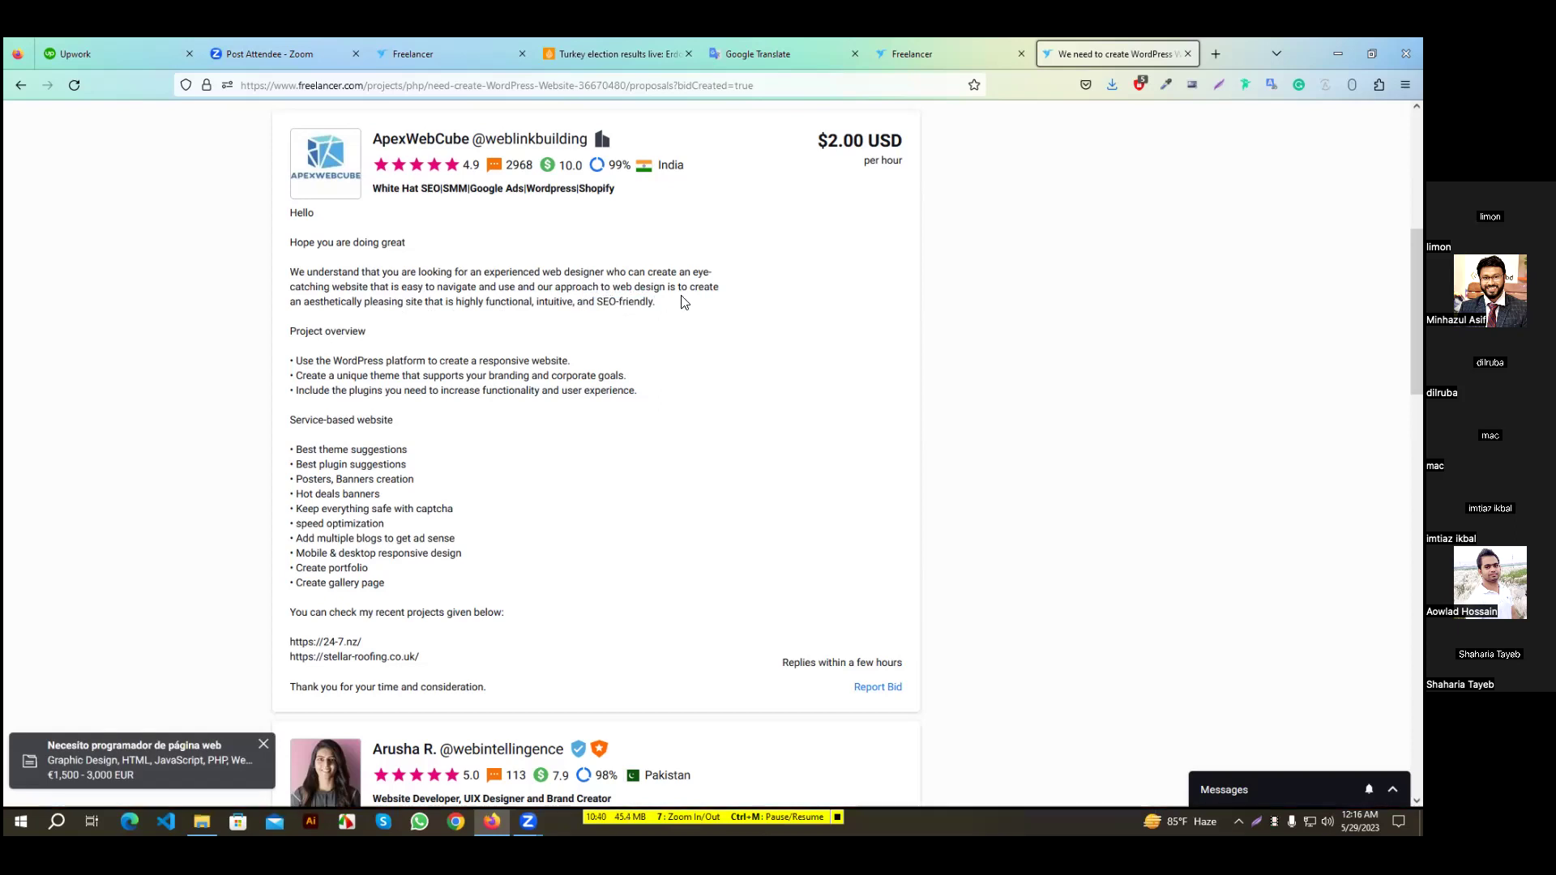
left_click_drag(655, 302, 599, 300)
Reopen the placed bid for editing and extend the sentence about starting the project with "and your website will be seo friendly"
scroll(976, 371, "up", 5)
left_click(874, 508)
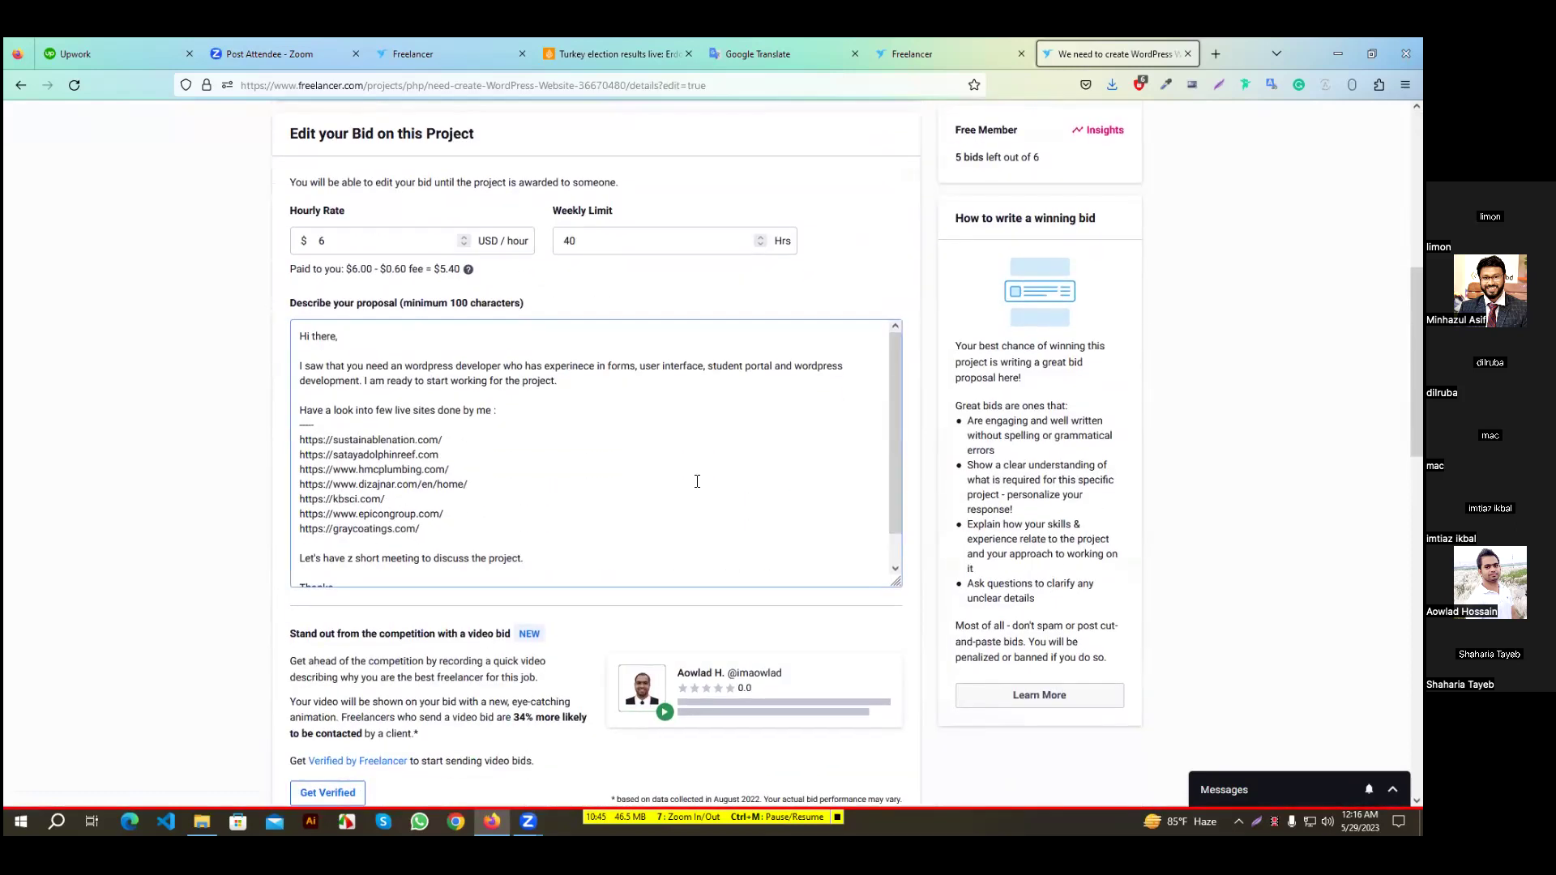
left_click(595, 383)
type("and ")
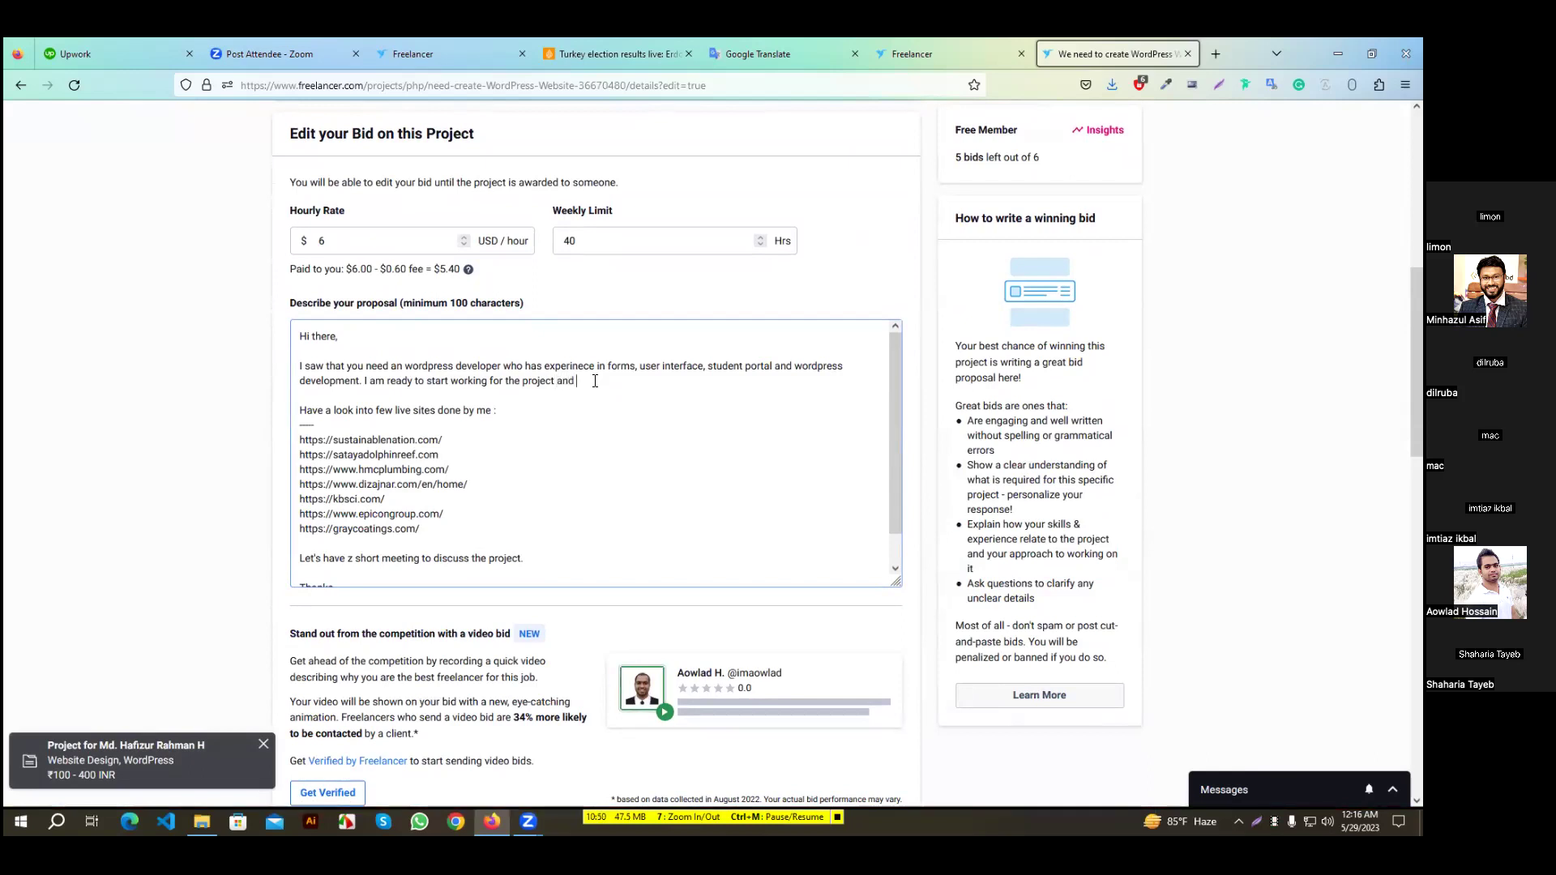
type("your website ")
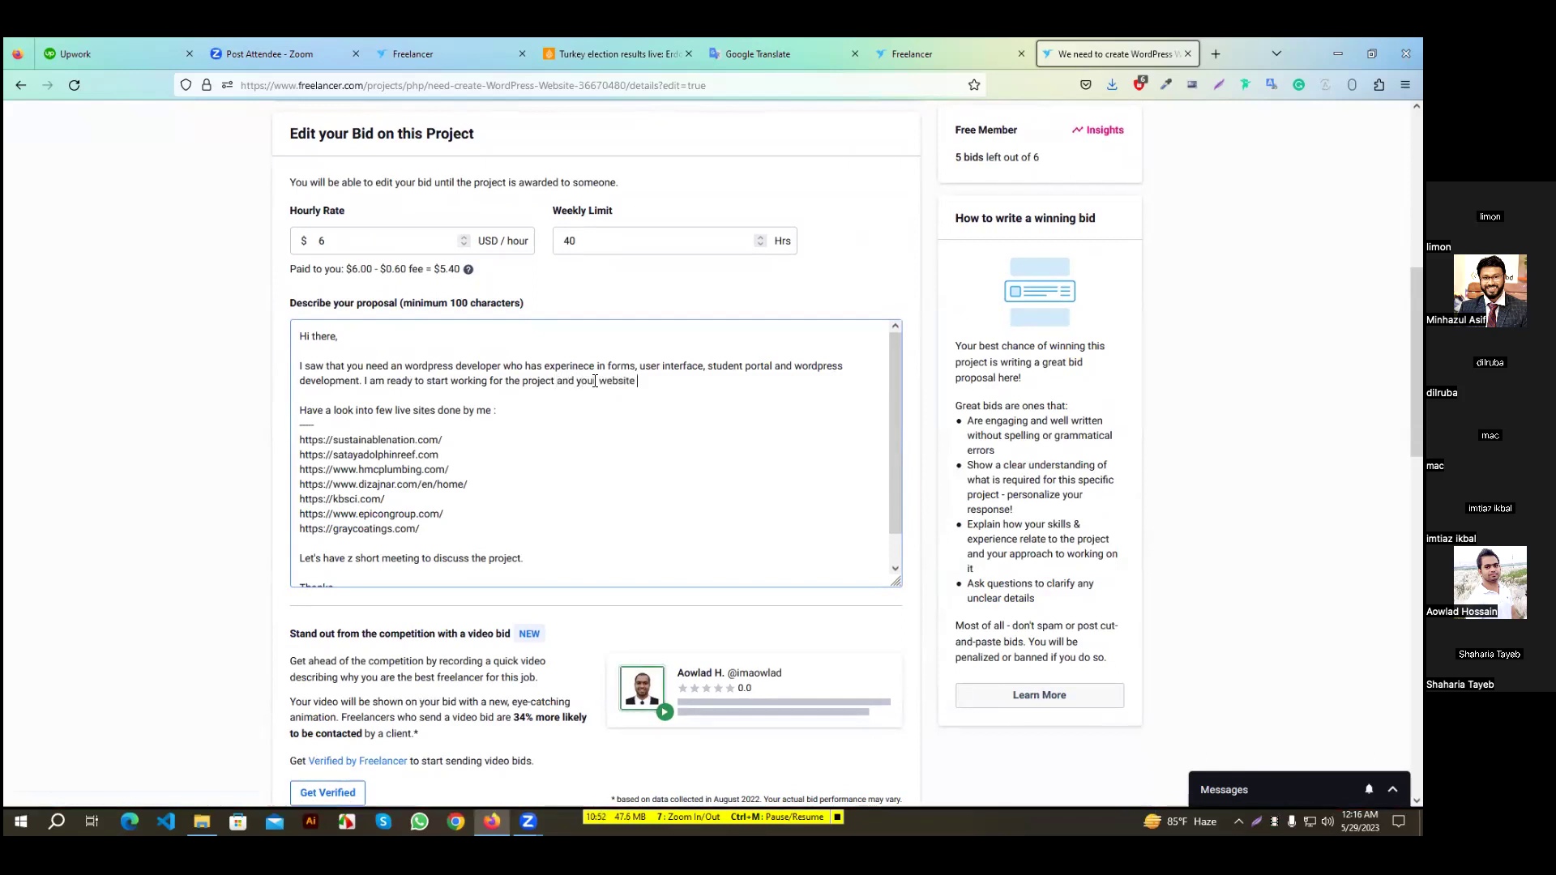
type("will be seo friendly")
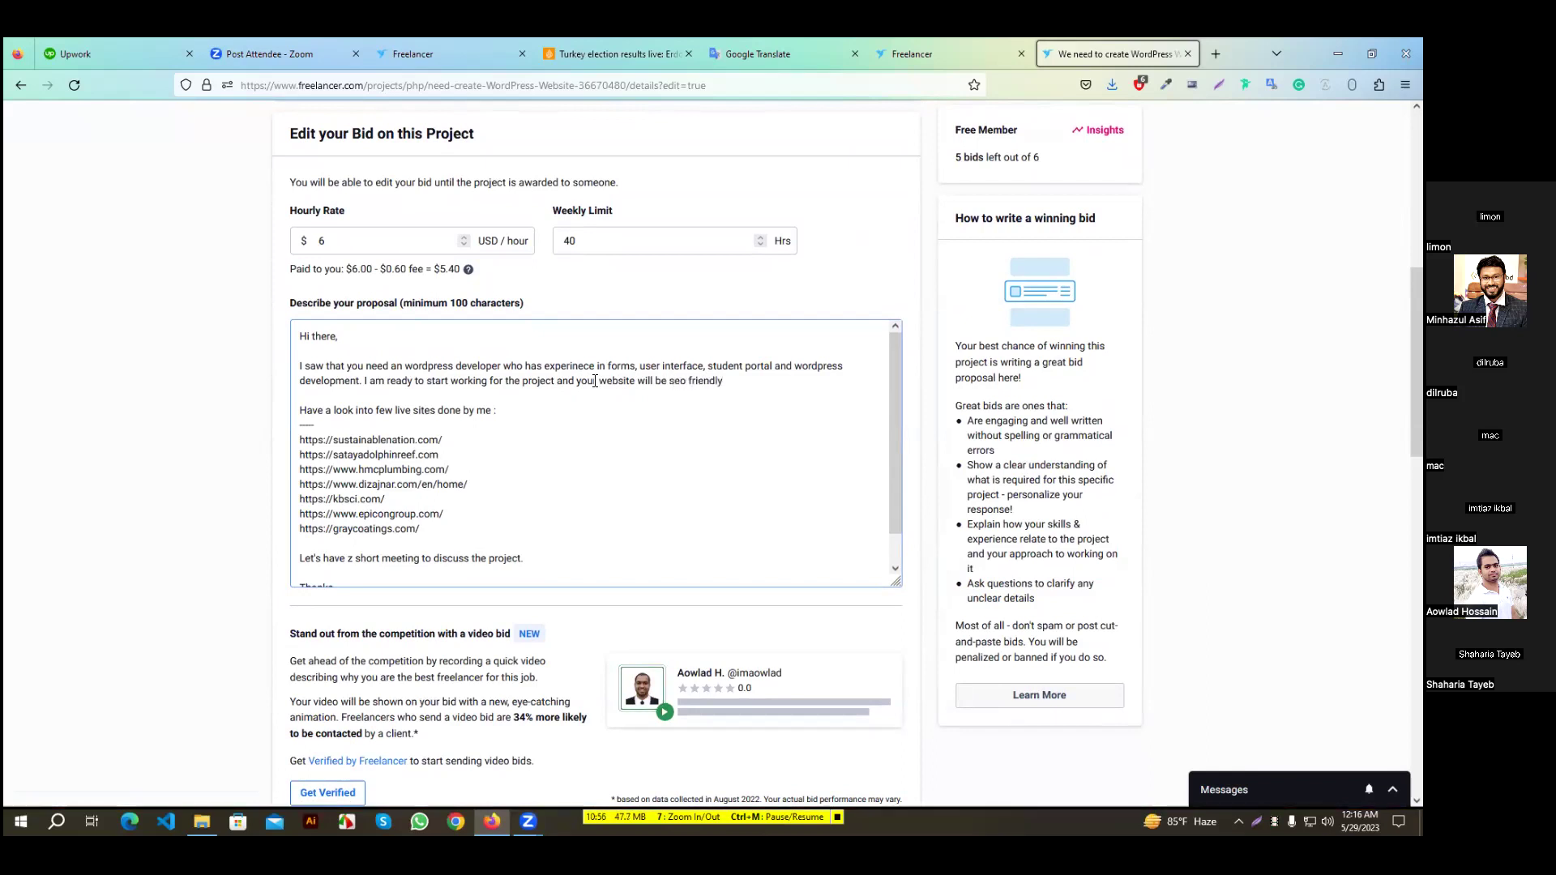
Check the revised proposal text down to the sign-off and submit the updated bid
scroll(898, 596, "down", 4)
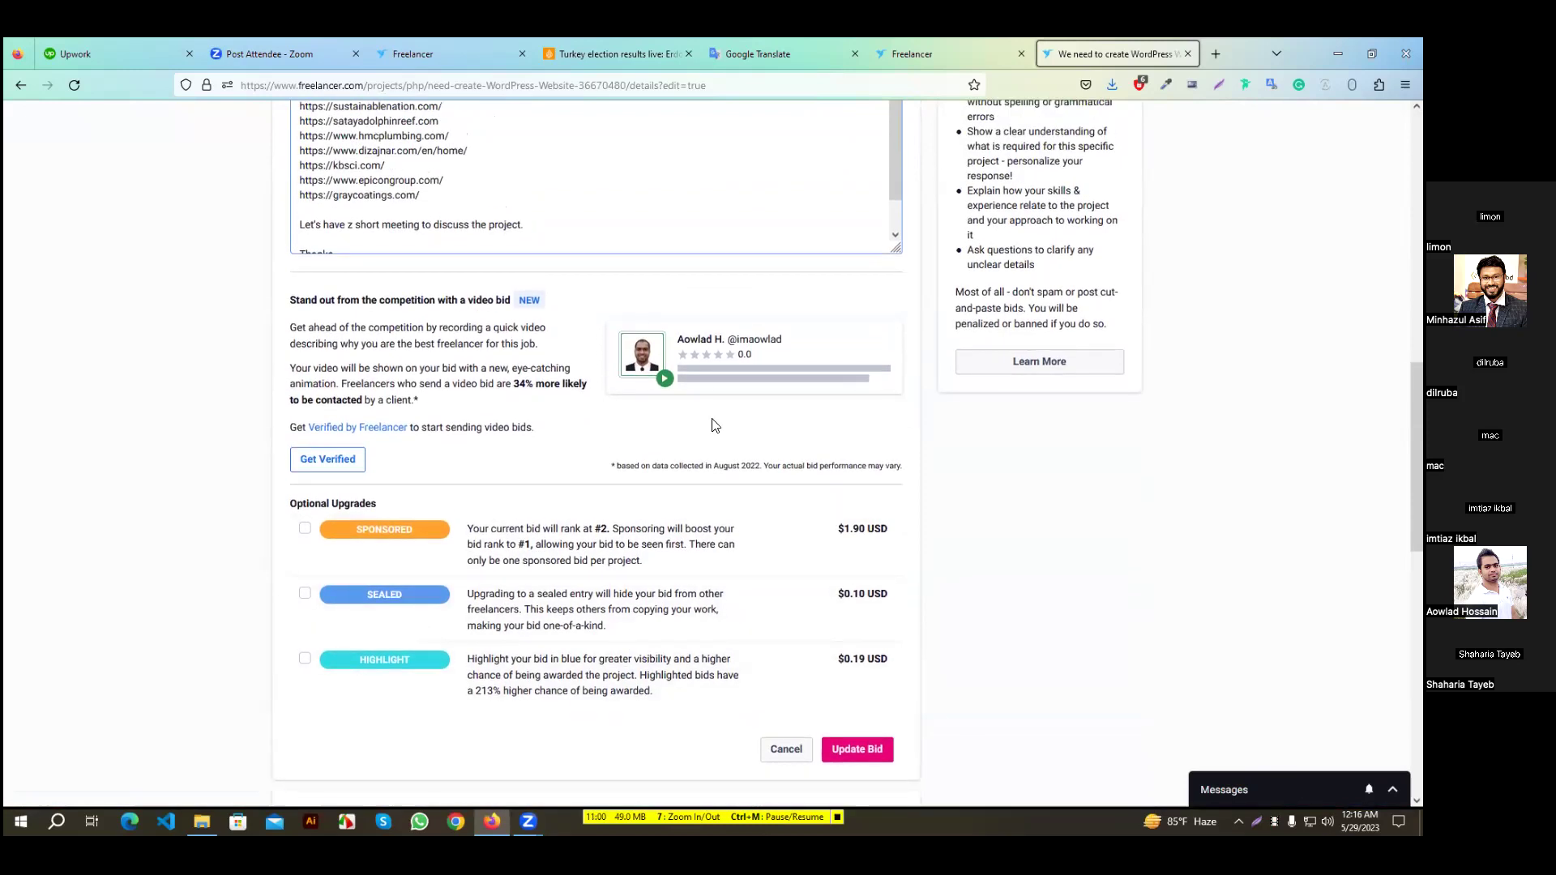
scroll(713, 426, "up", 5)
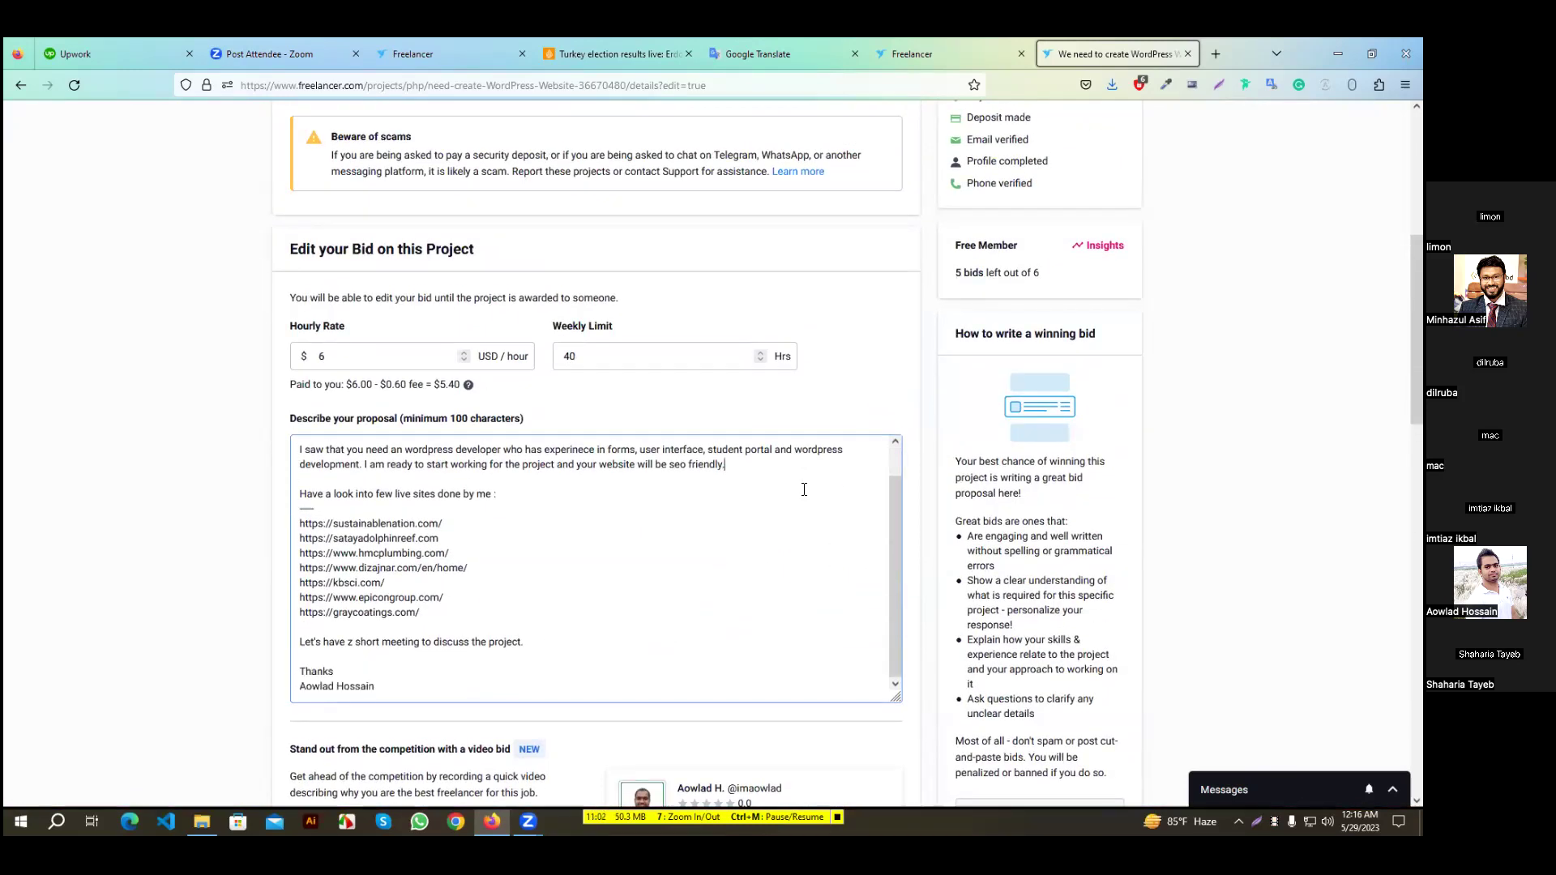
scroll(804, 489, "down", 4)
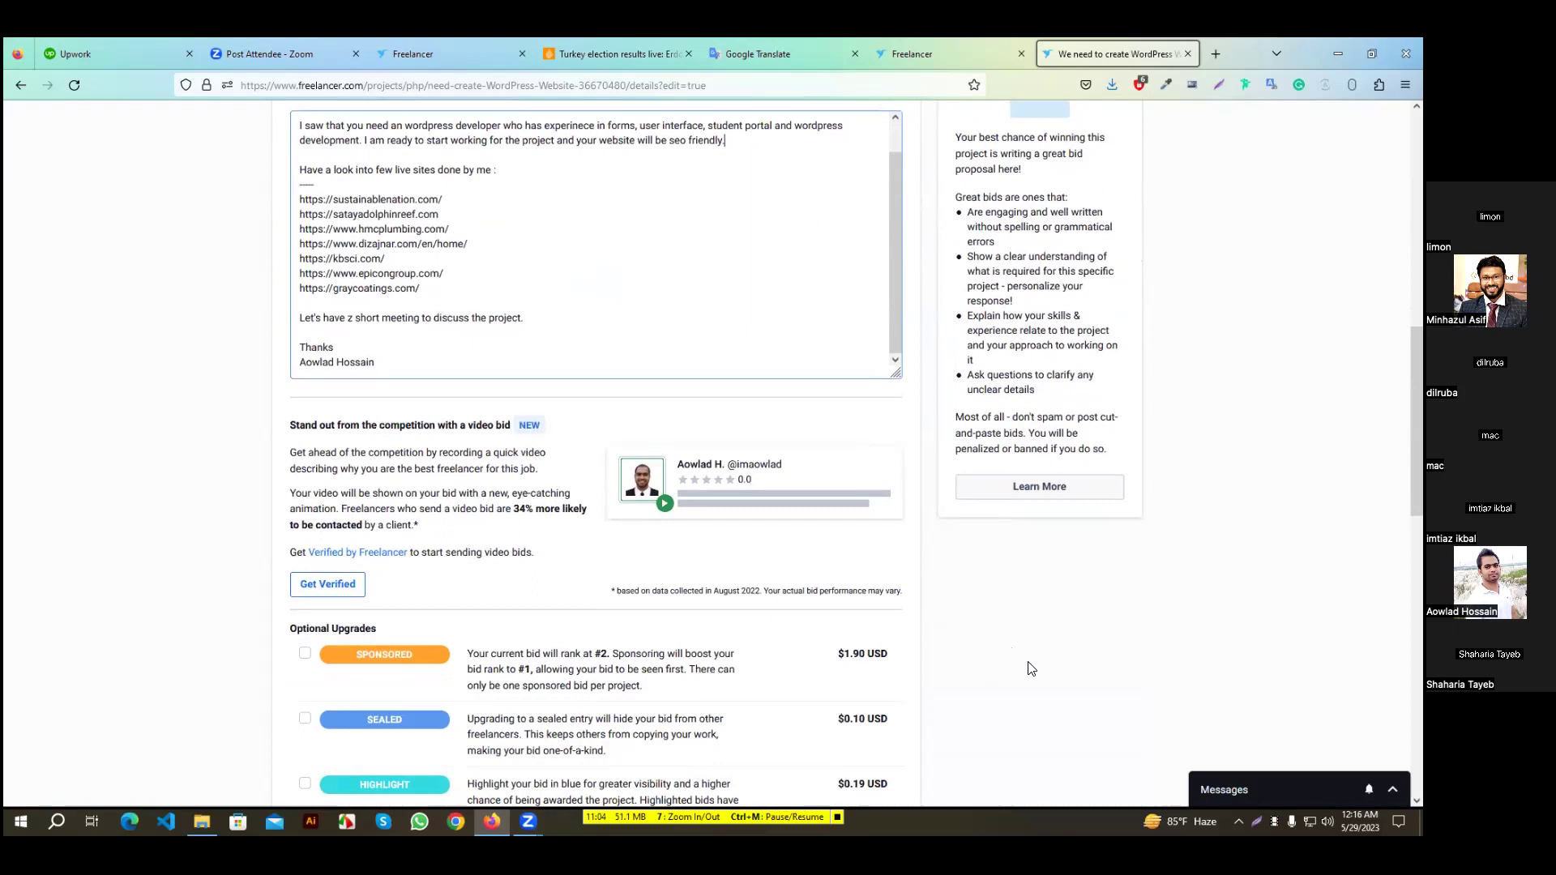
scroll(1022, 661, "down", 3)
left_click(879, 594)
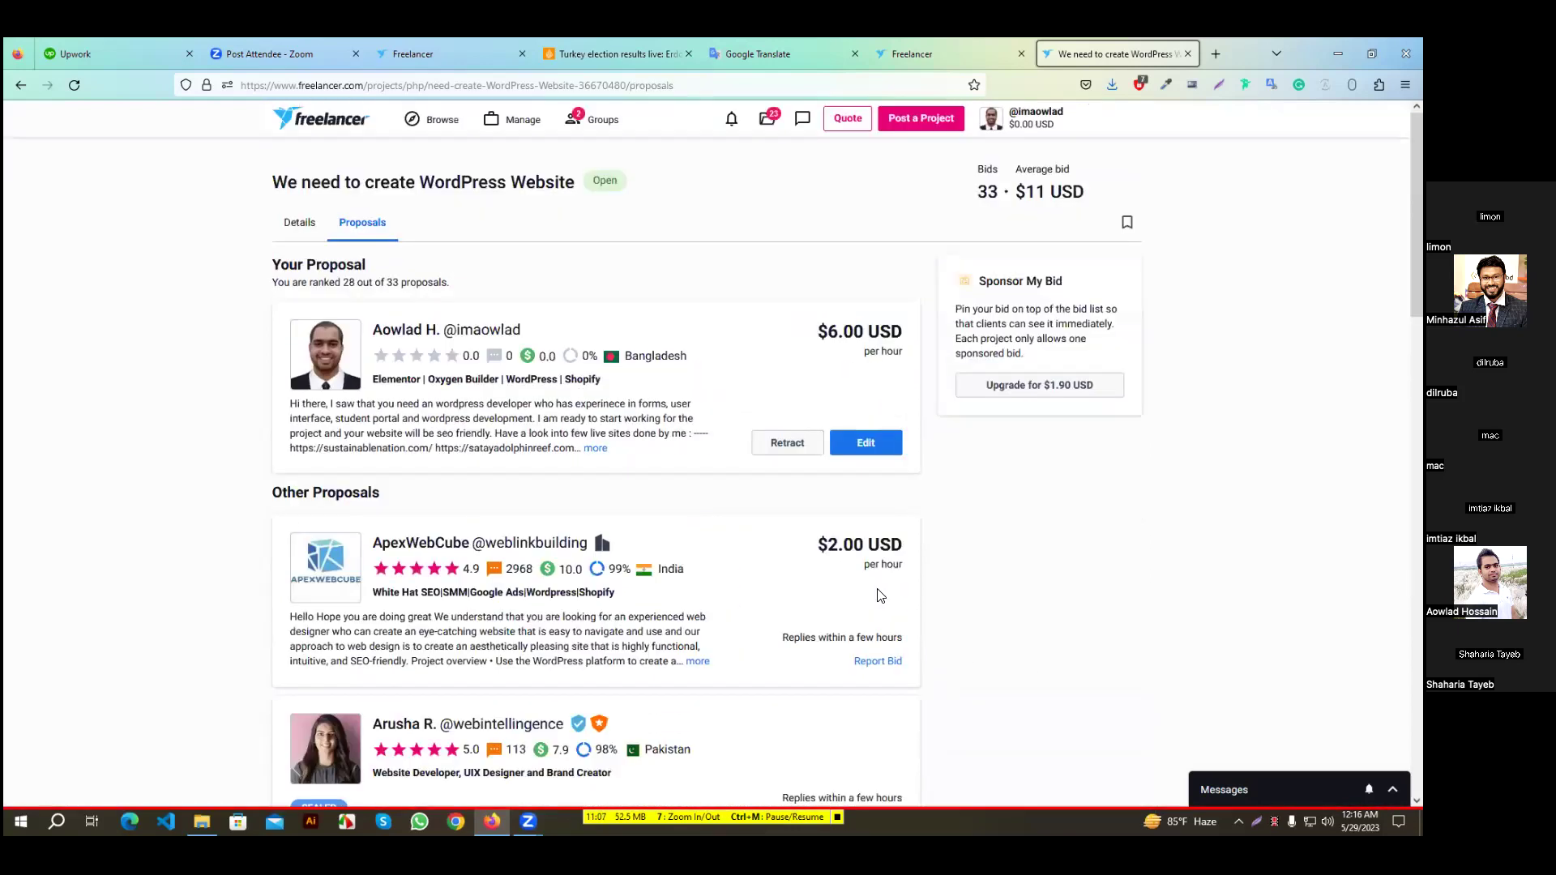
Expand ApexWebCube's full proposal and copy its project overview section with the three bullet points
scroll(879, 595, "down", 3)
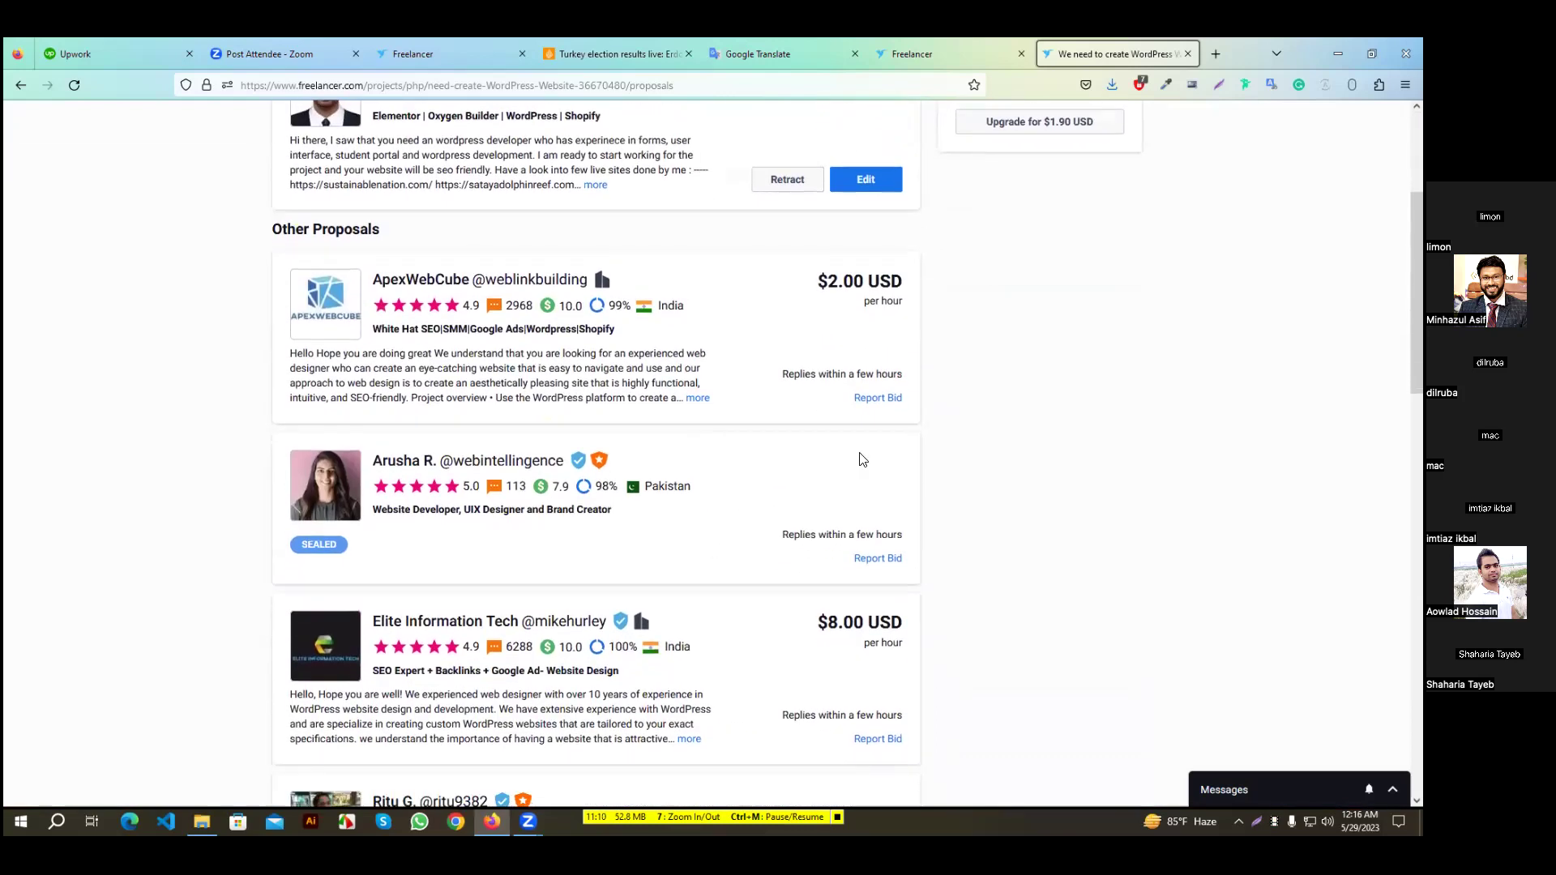
left_click(697, 398)
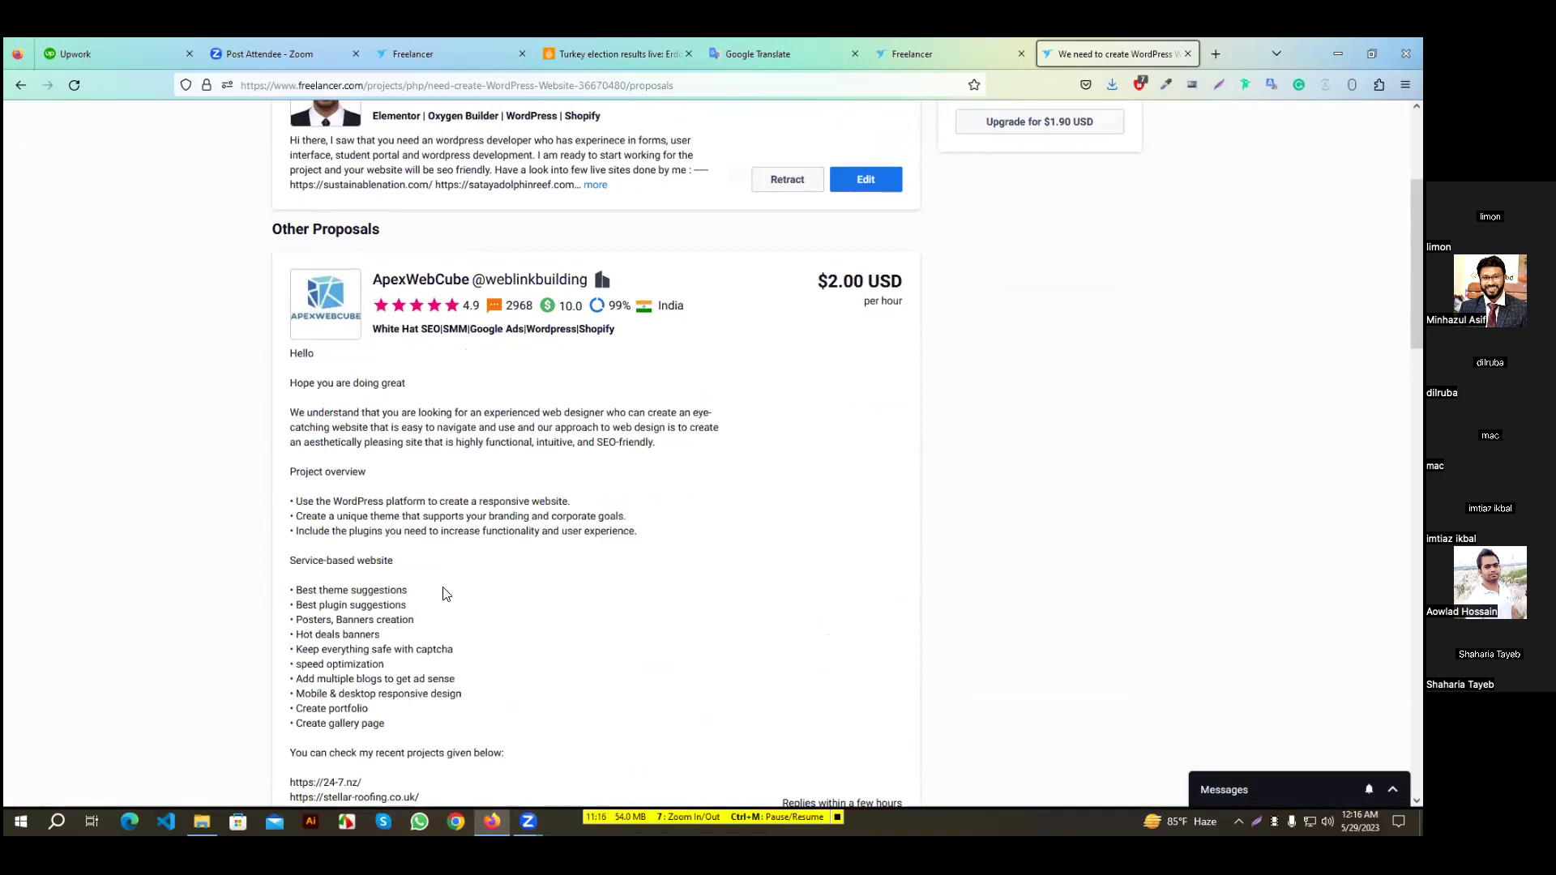
mouse_move(297, 501)
left_mouse_down()
mouse_move(598, 510)
mouse_move(280, 517)
left_mouse_up()
left_click(287, 514)
left_click(323, 525)
left_click_drag(671, 538, 291, 470)
right_click(331, 497)
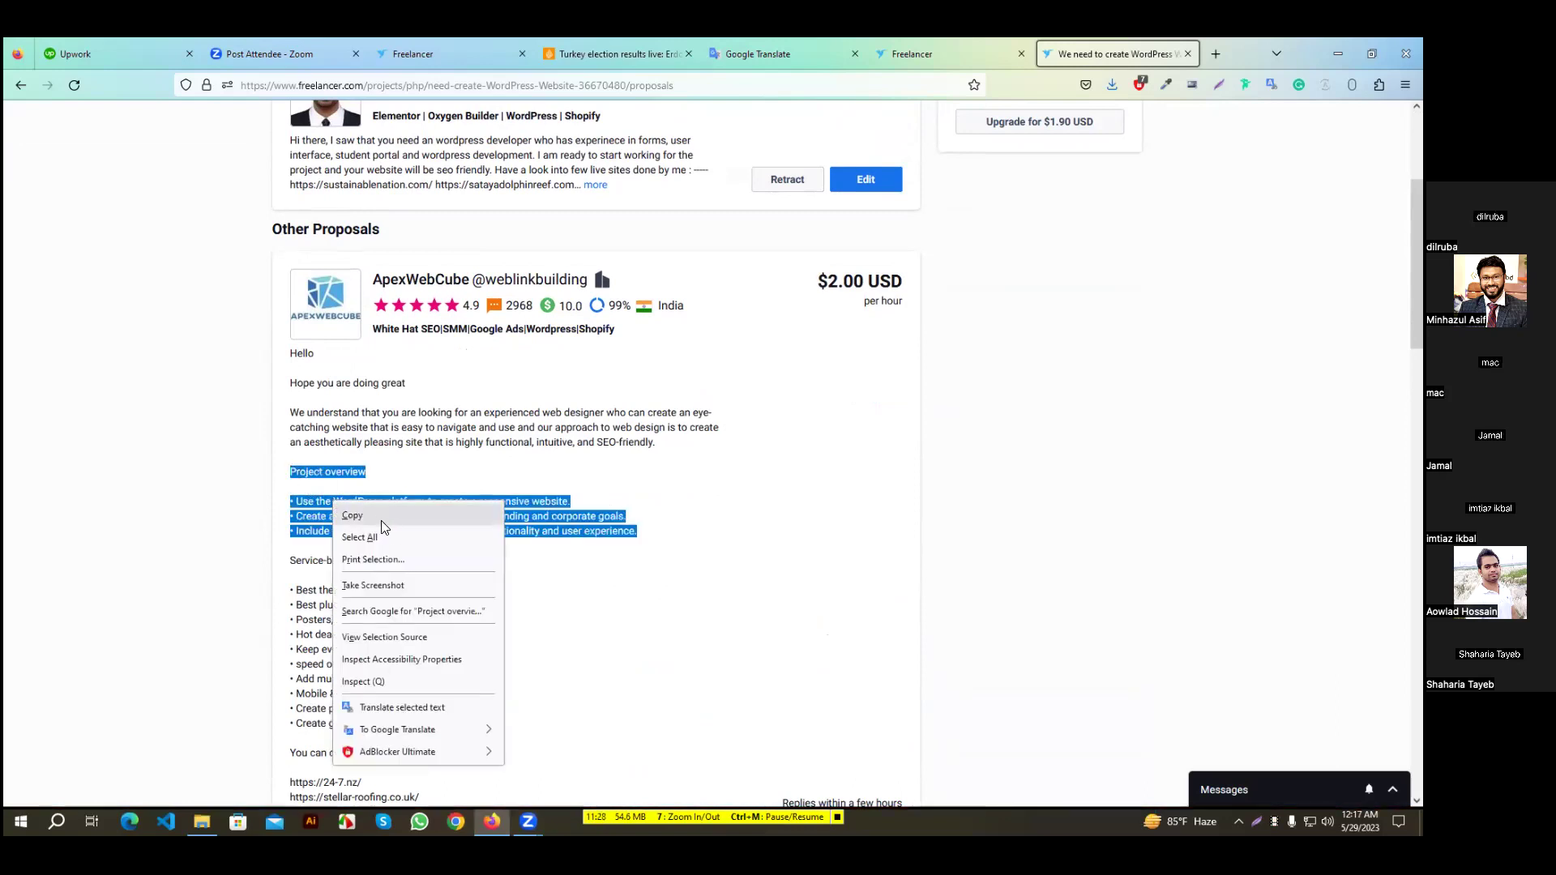
left_click(371, 516)
left_click(1129, 459)
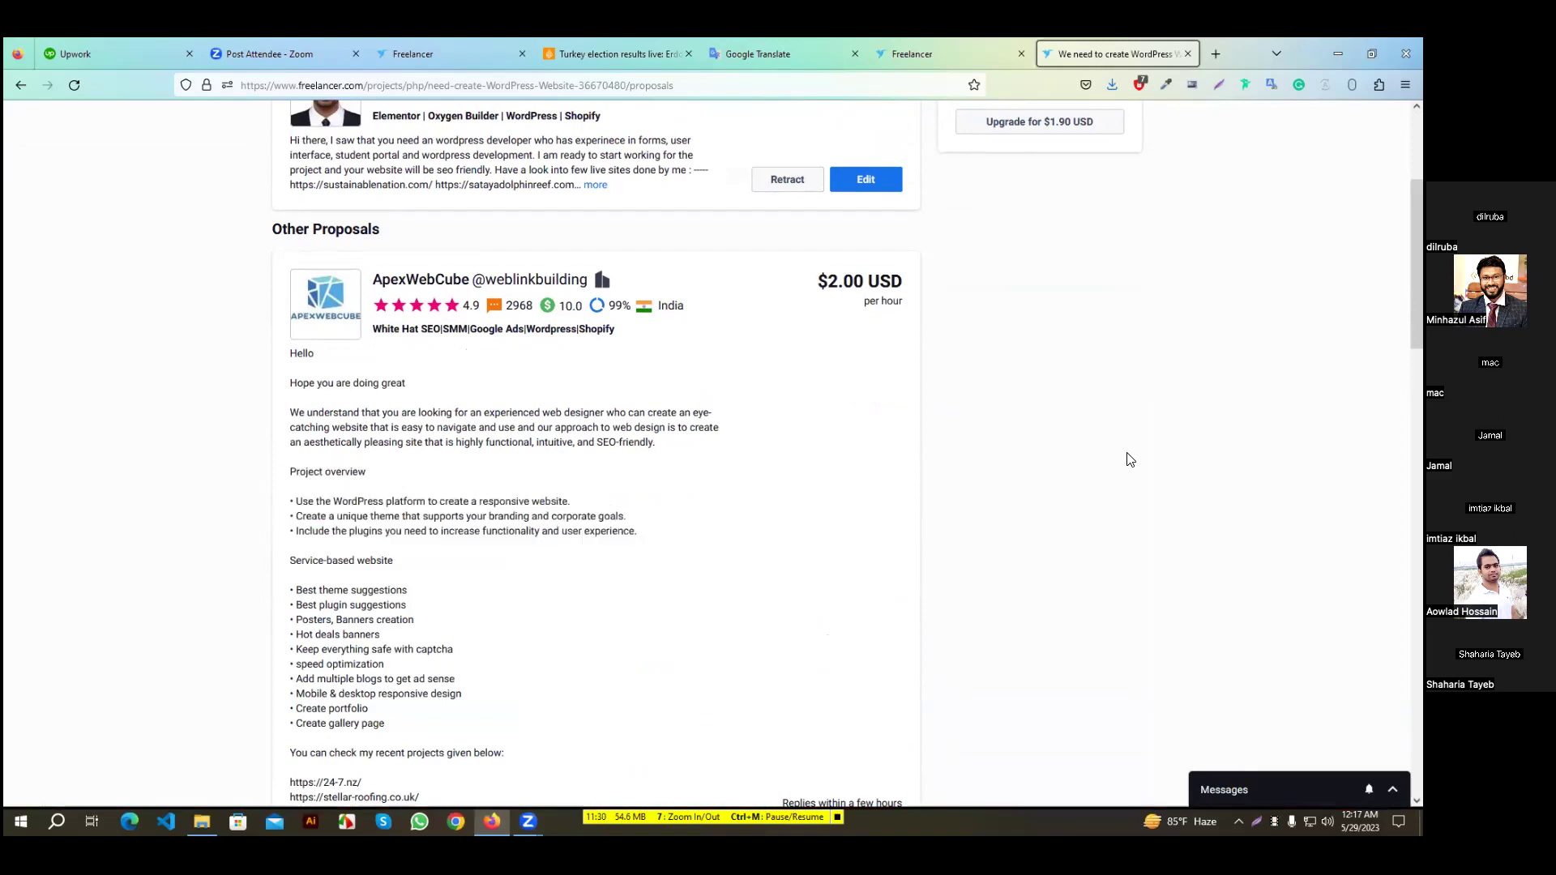
Examine the service-based website list and the recent project links in ApexWebCube's proposal
scroll(1129, 459, "down", 2)
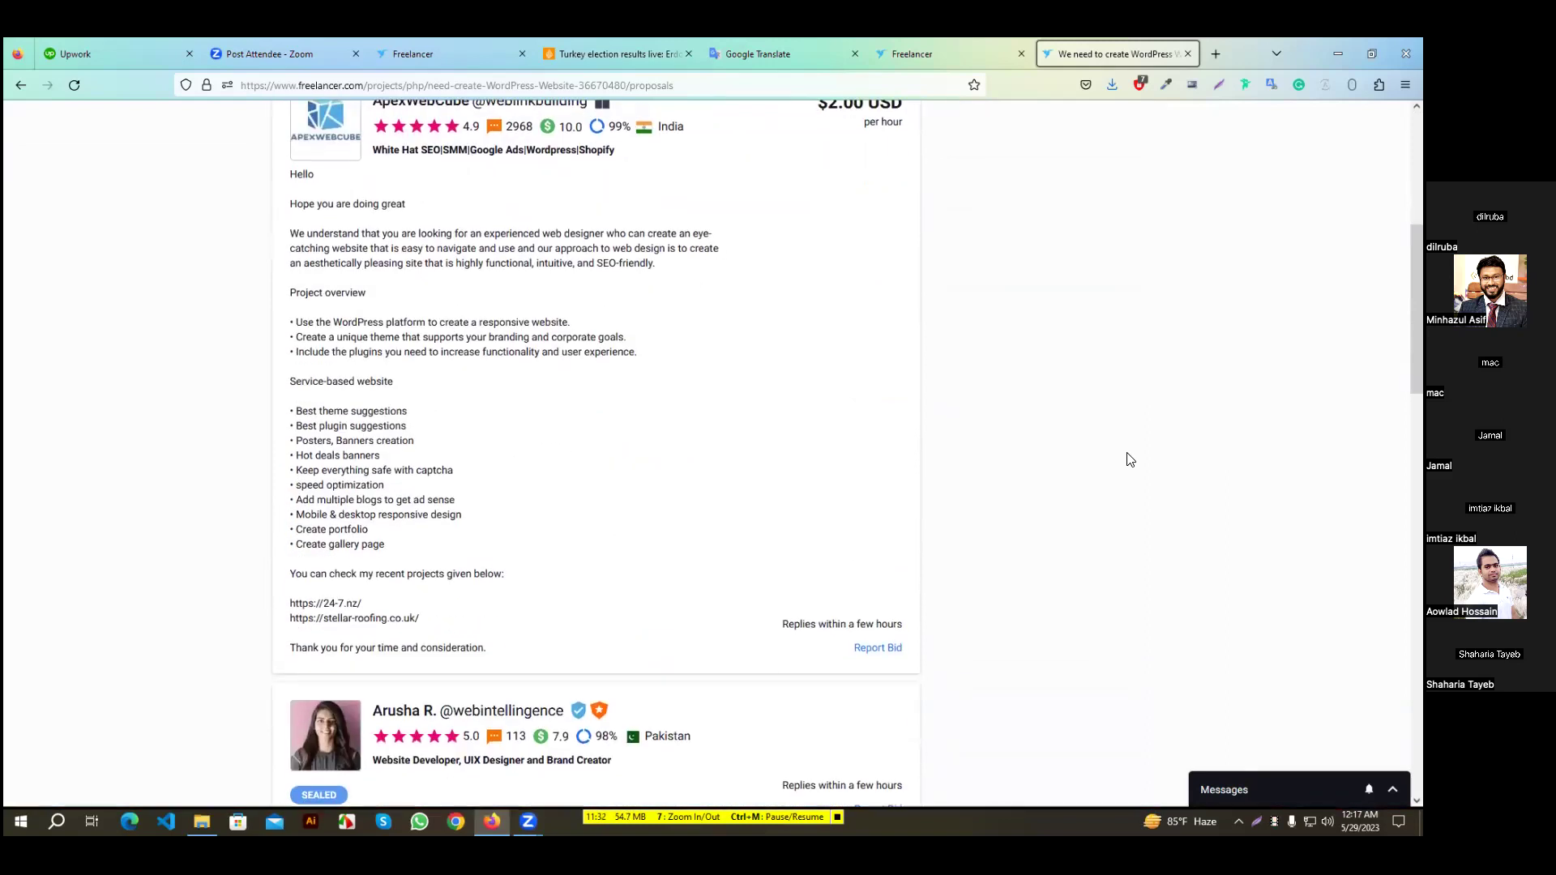
double_click(315, 411)
left_click_drag(422, 415, 248, 418)
left_click_drag(442, 446, 226, 462)
left_click(466, 477)
left_click_drag(389, 548, 294, 421)
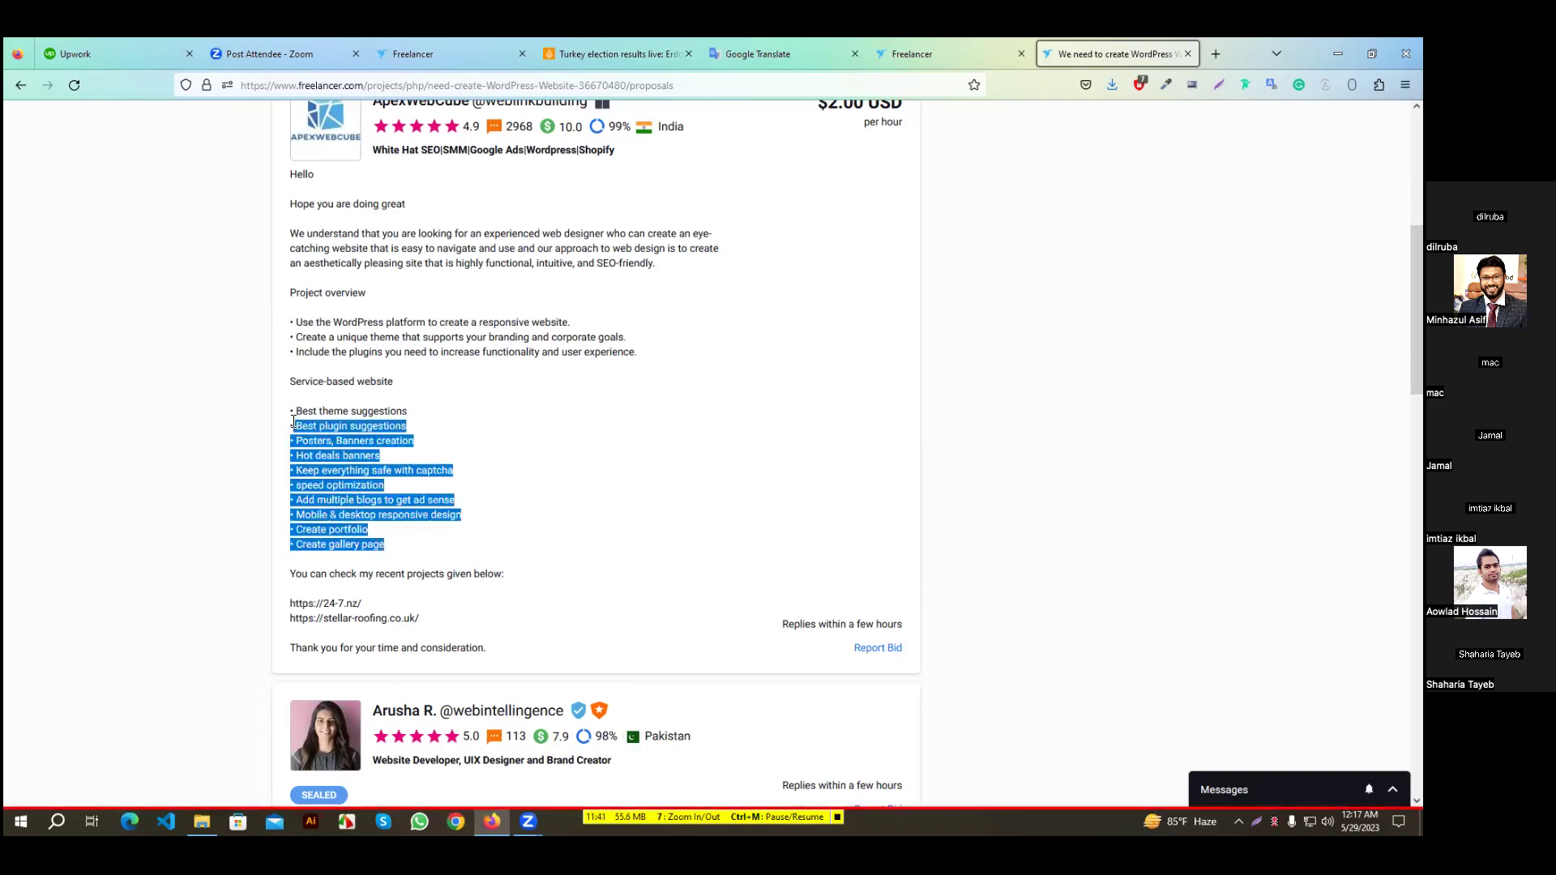
left_click(465, 613)
left_click_drag(422, 621, 297, 599)
left_click(987, 495)
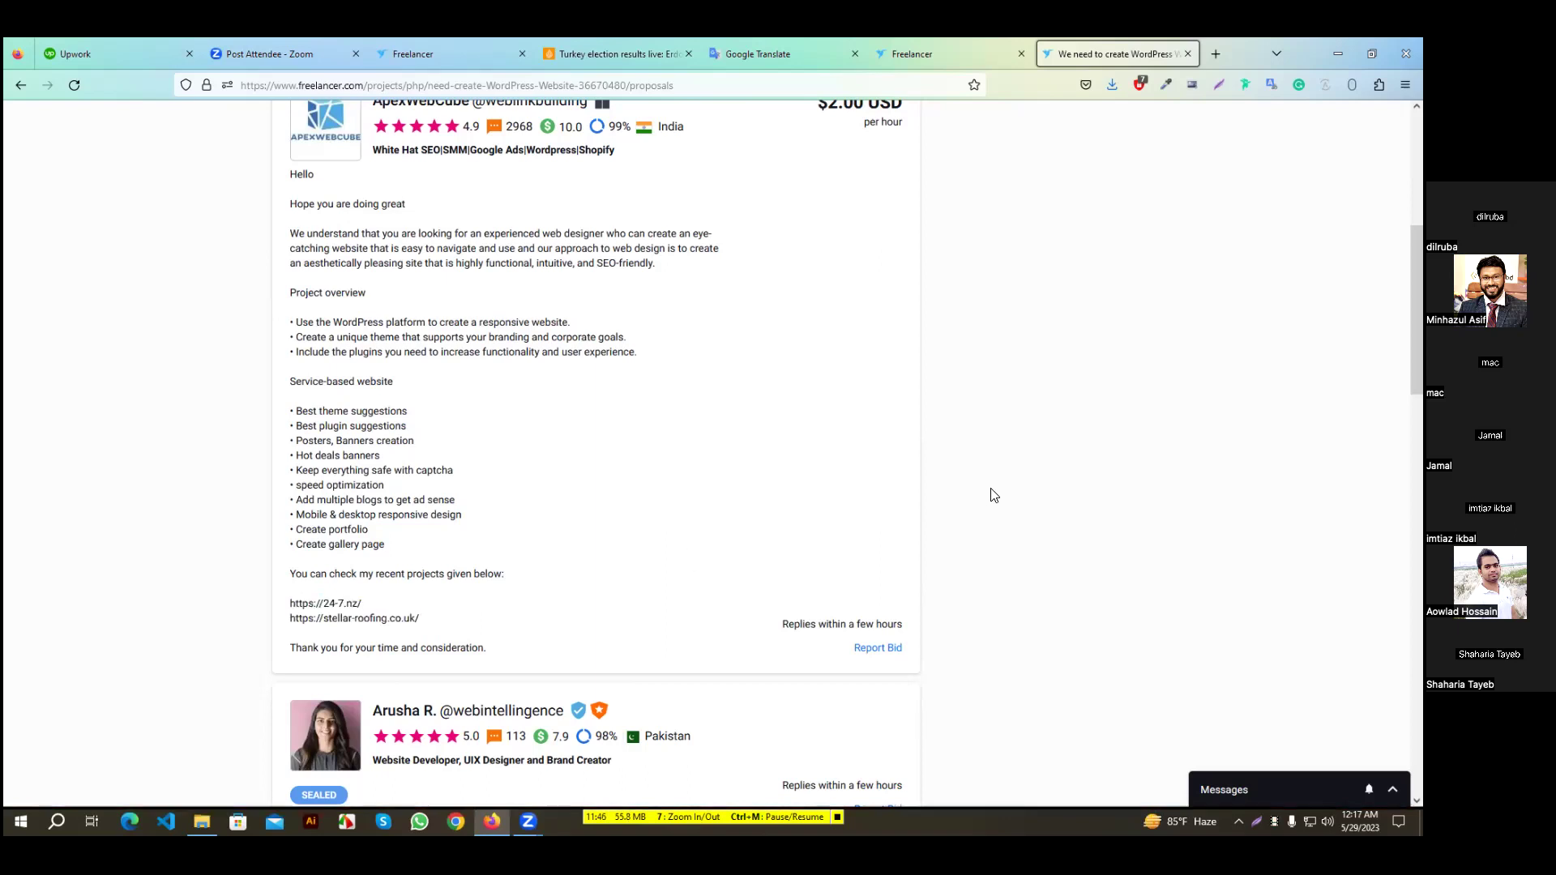
Check the explanation of the sealed upgrade on the competing bid below ApexWebCube's proposal
scroll(990, 494, "down", 4)
mouse_move(335, 454)
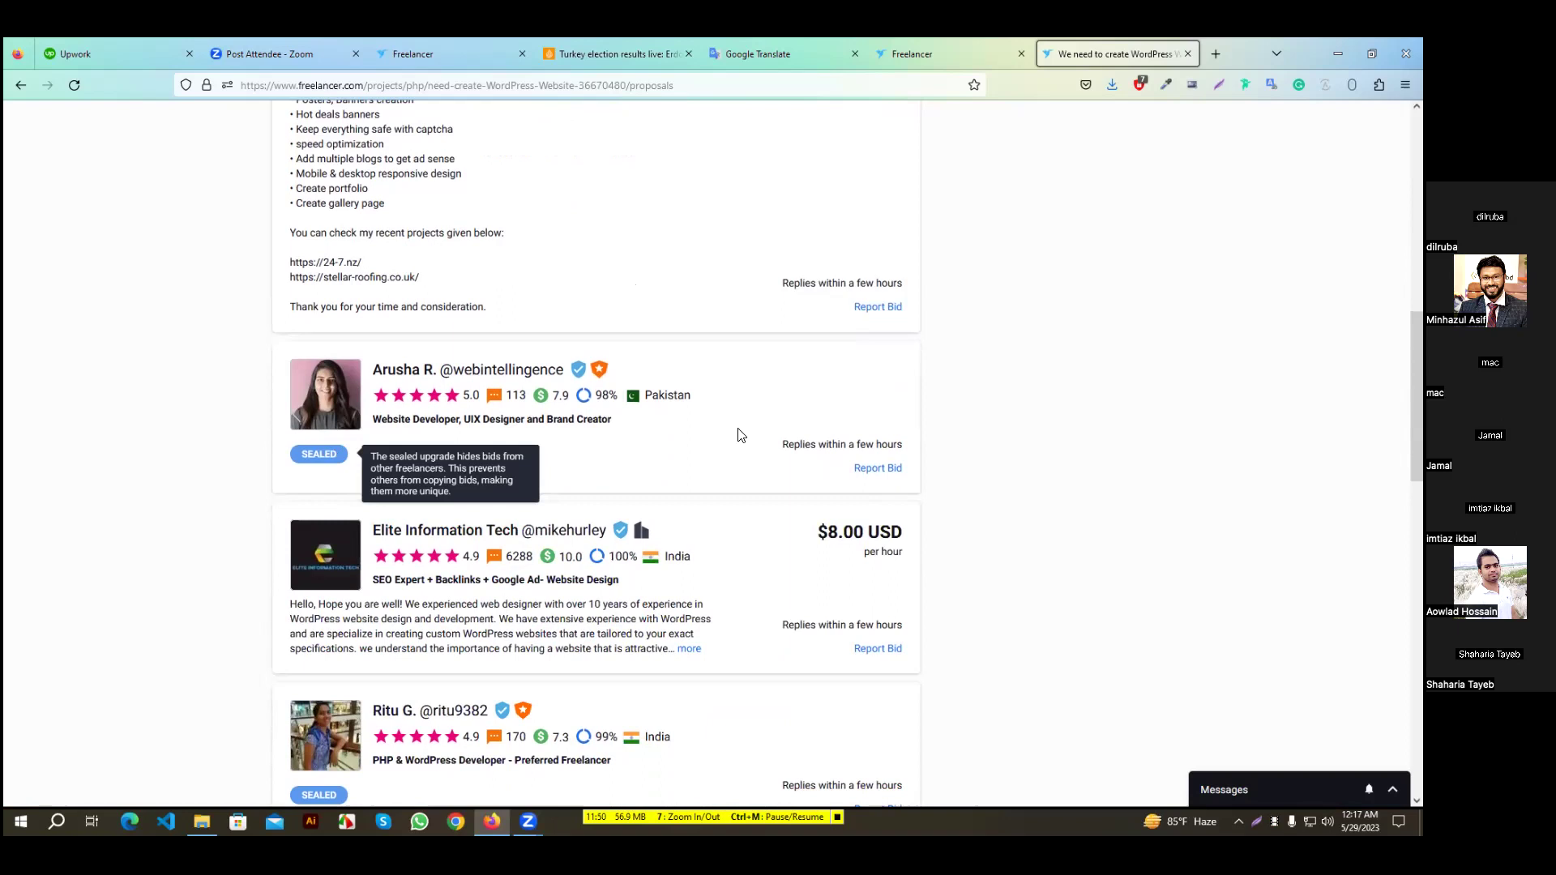
scroll(1050, 474, "down", 3)
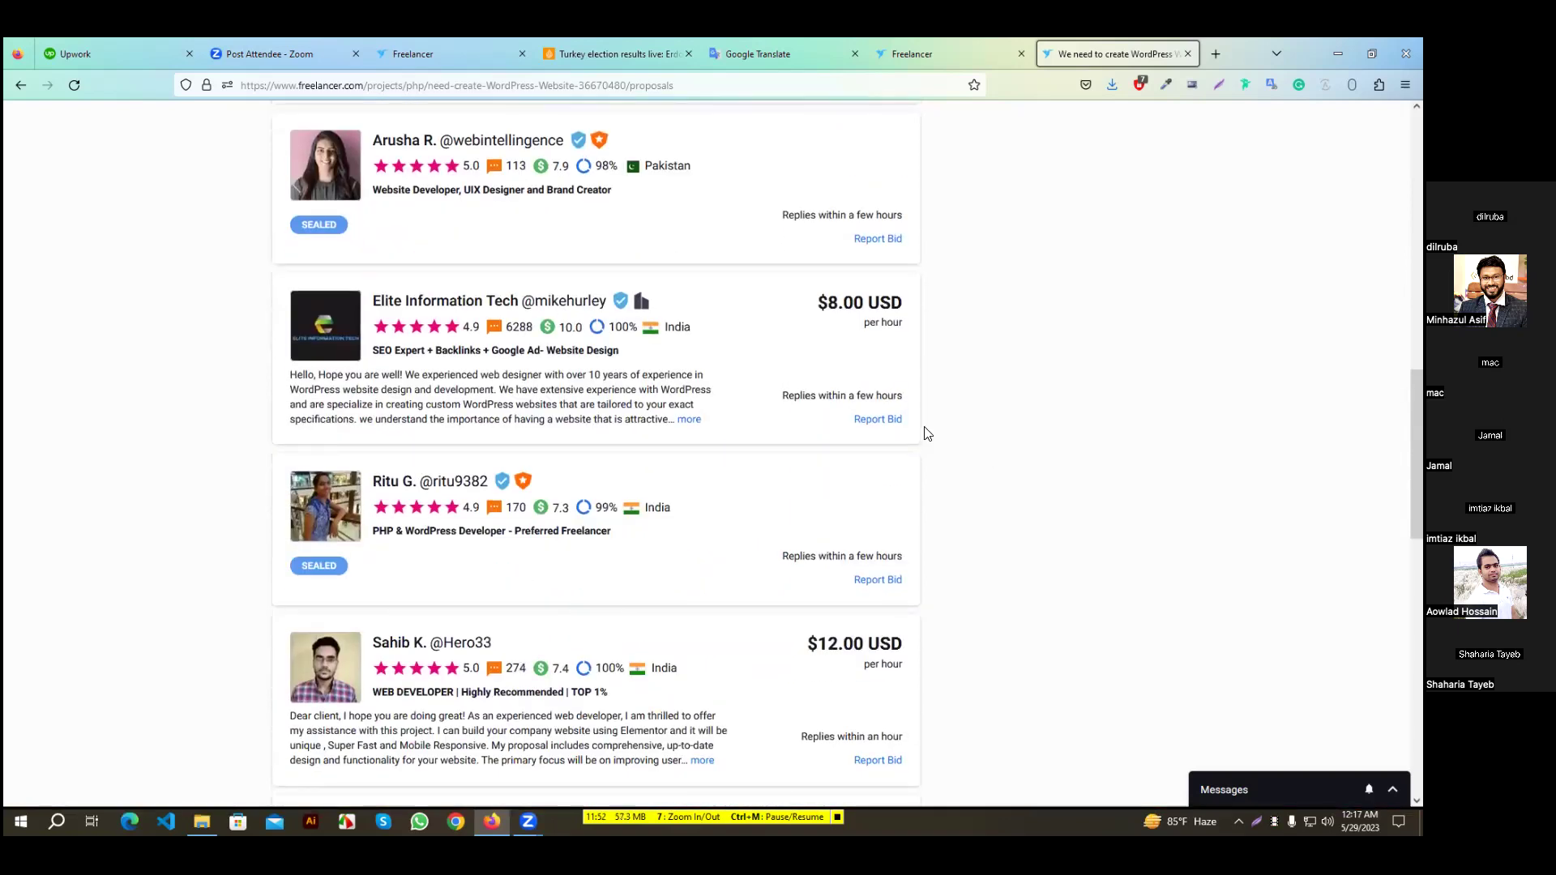
Expand Elite Information Tech's full proposal and copy its phrase about creating custom WordPress websites
left_click(690, 419)
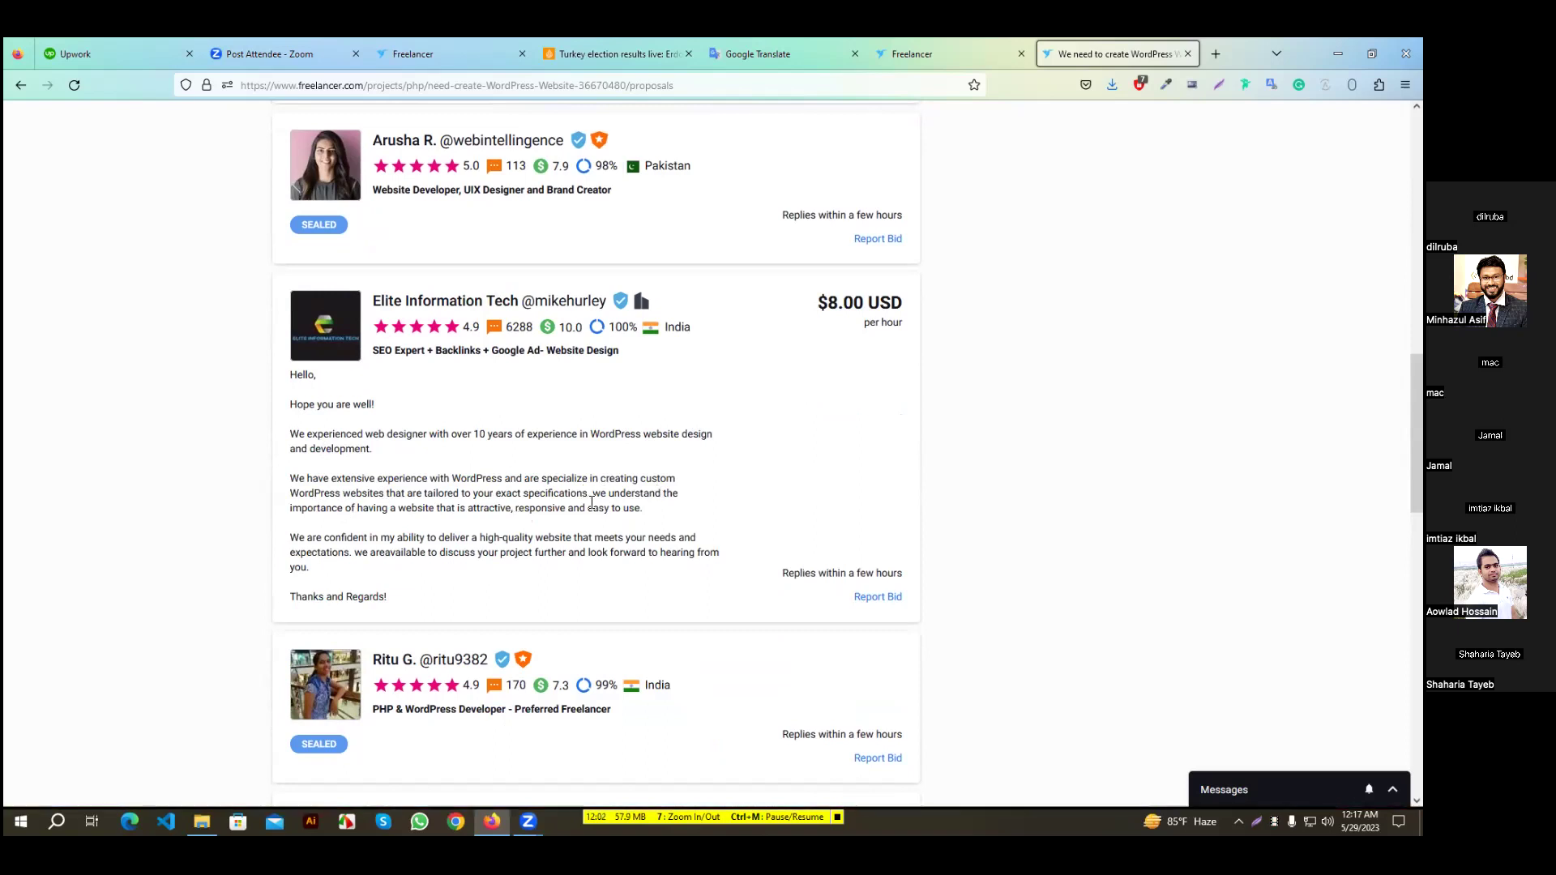
left_click_drag(303, 491, 382, 493)
left_click(458, 494)
left_click_drag(593, 478, 375, 492)
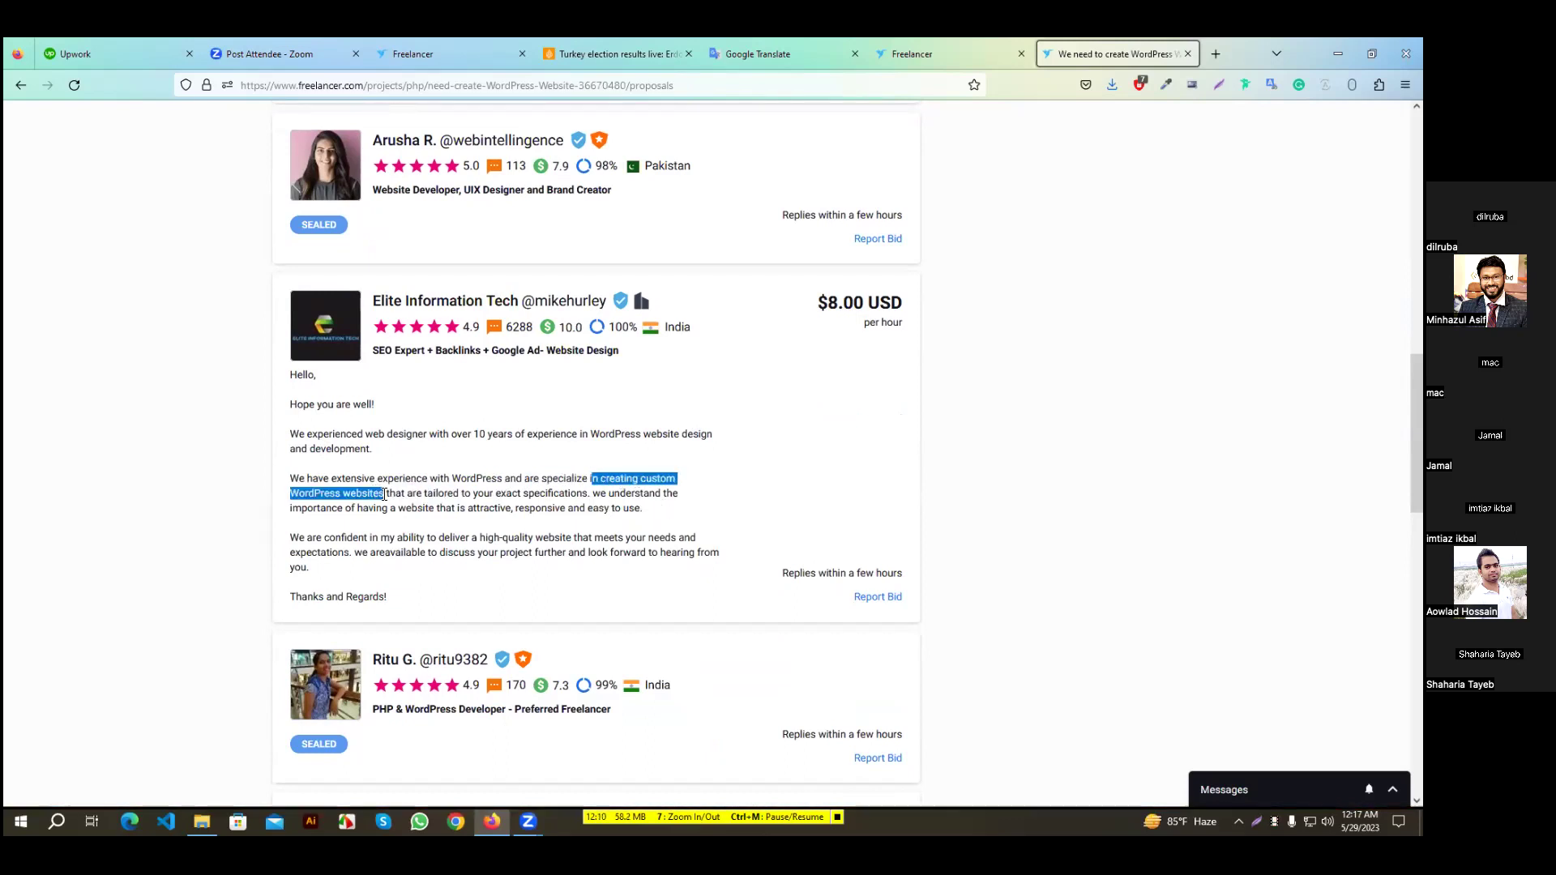
right_click(344, 494)
left_click(359, 507)
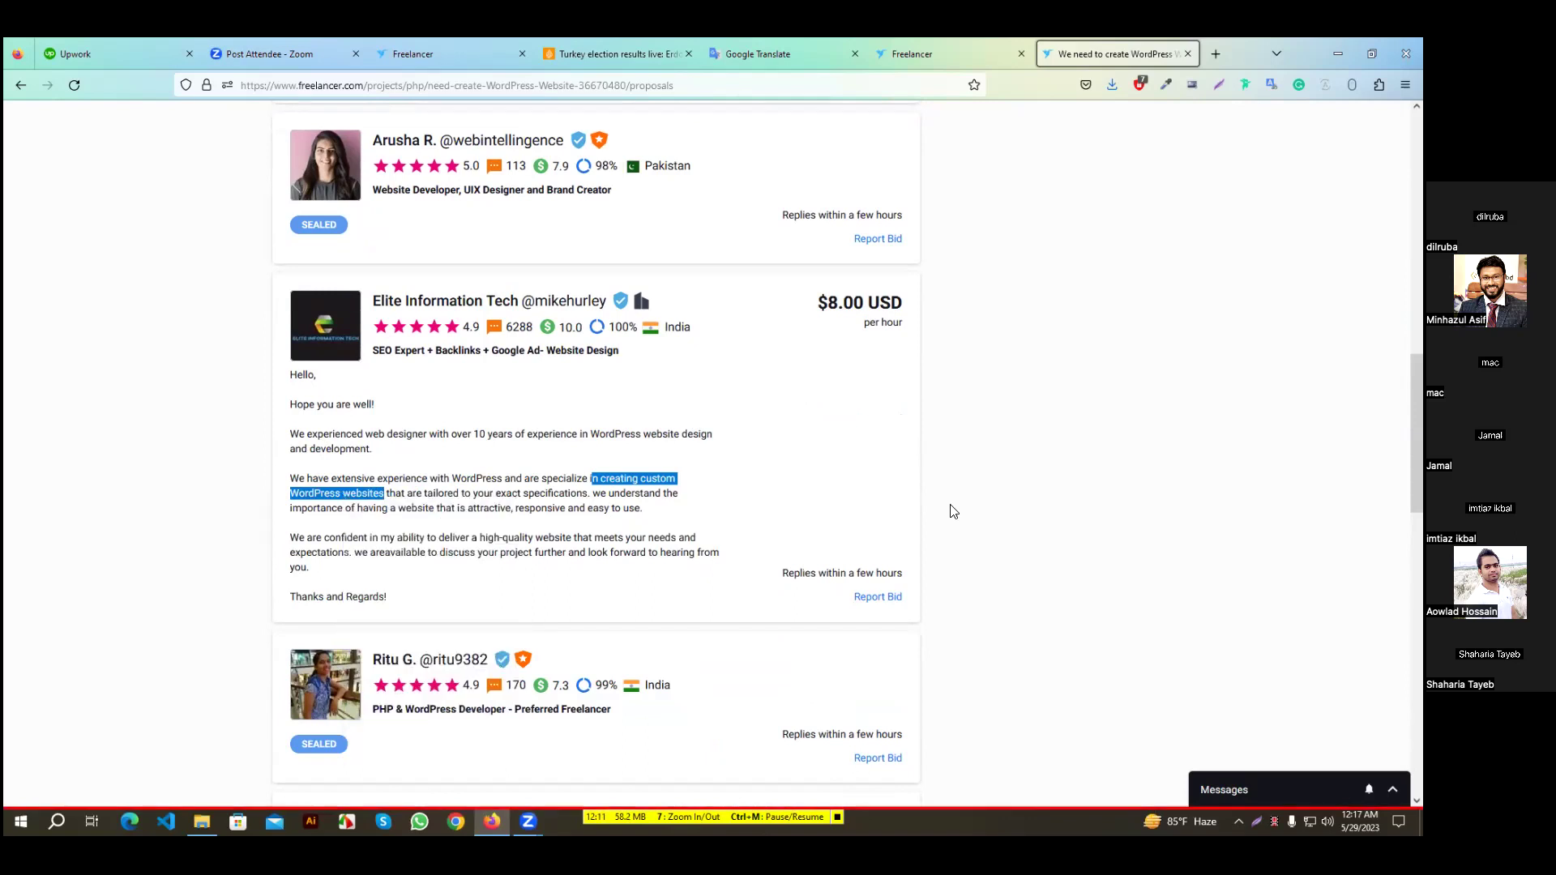
Reopen the placed bid for editing and add "I am also experienced in" after the sentence about the website being seo friendly
scroll(1207, 456, "up", 2)
scroll(1208, 456, "up", 10)
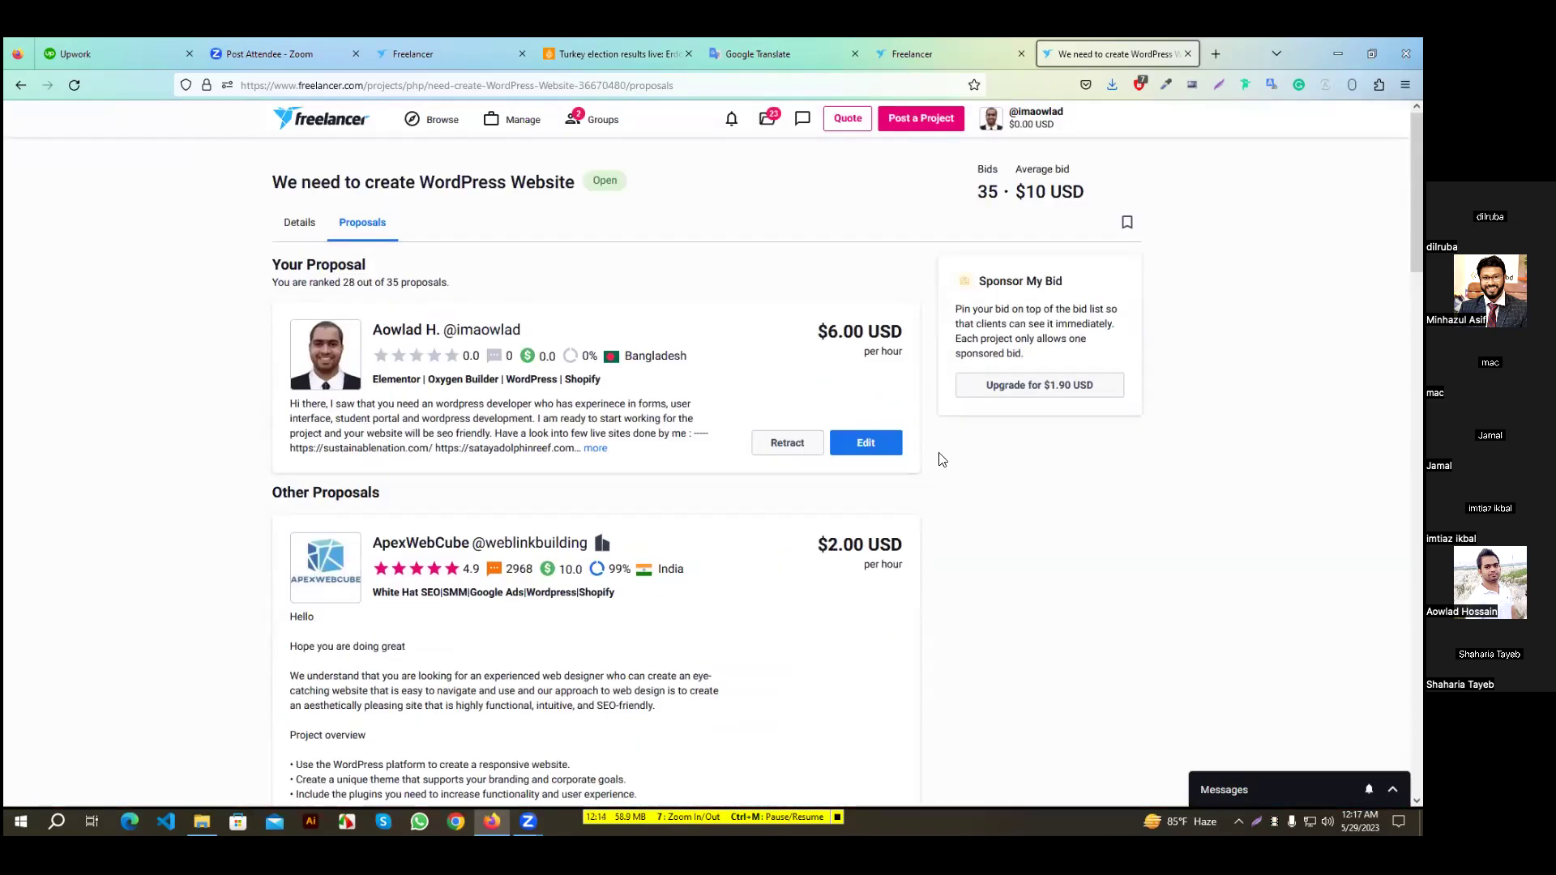
left_click(860, 439)
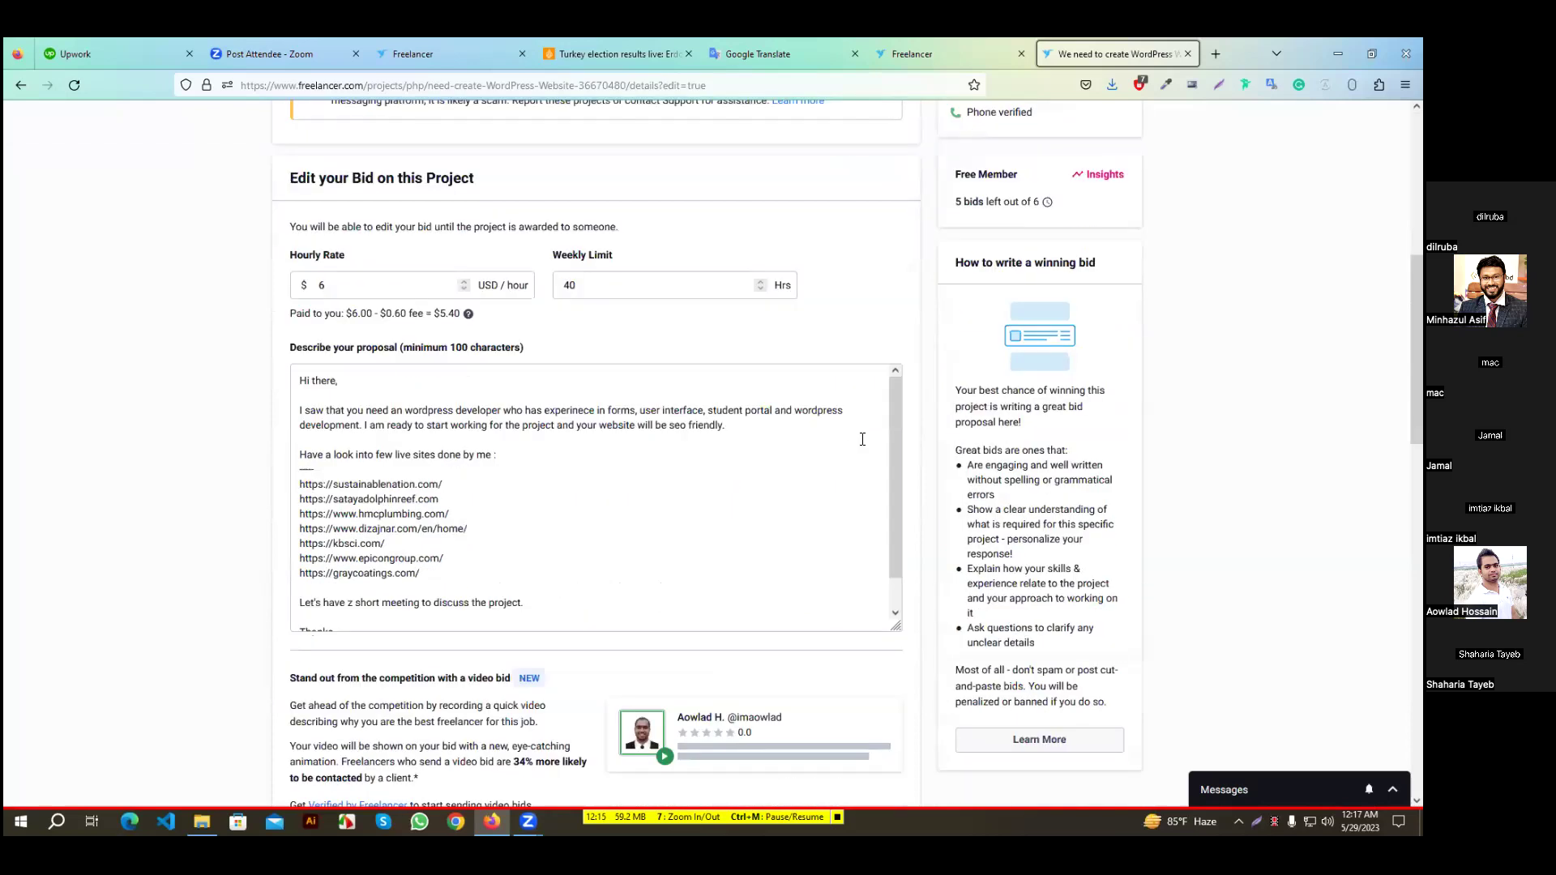
left_click(760, 377)
type("I am also experienced in")
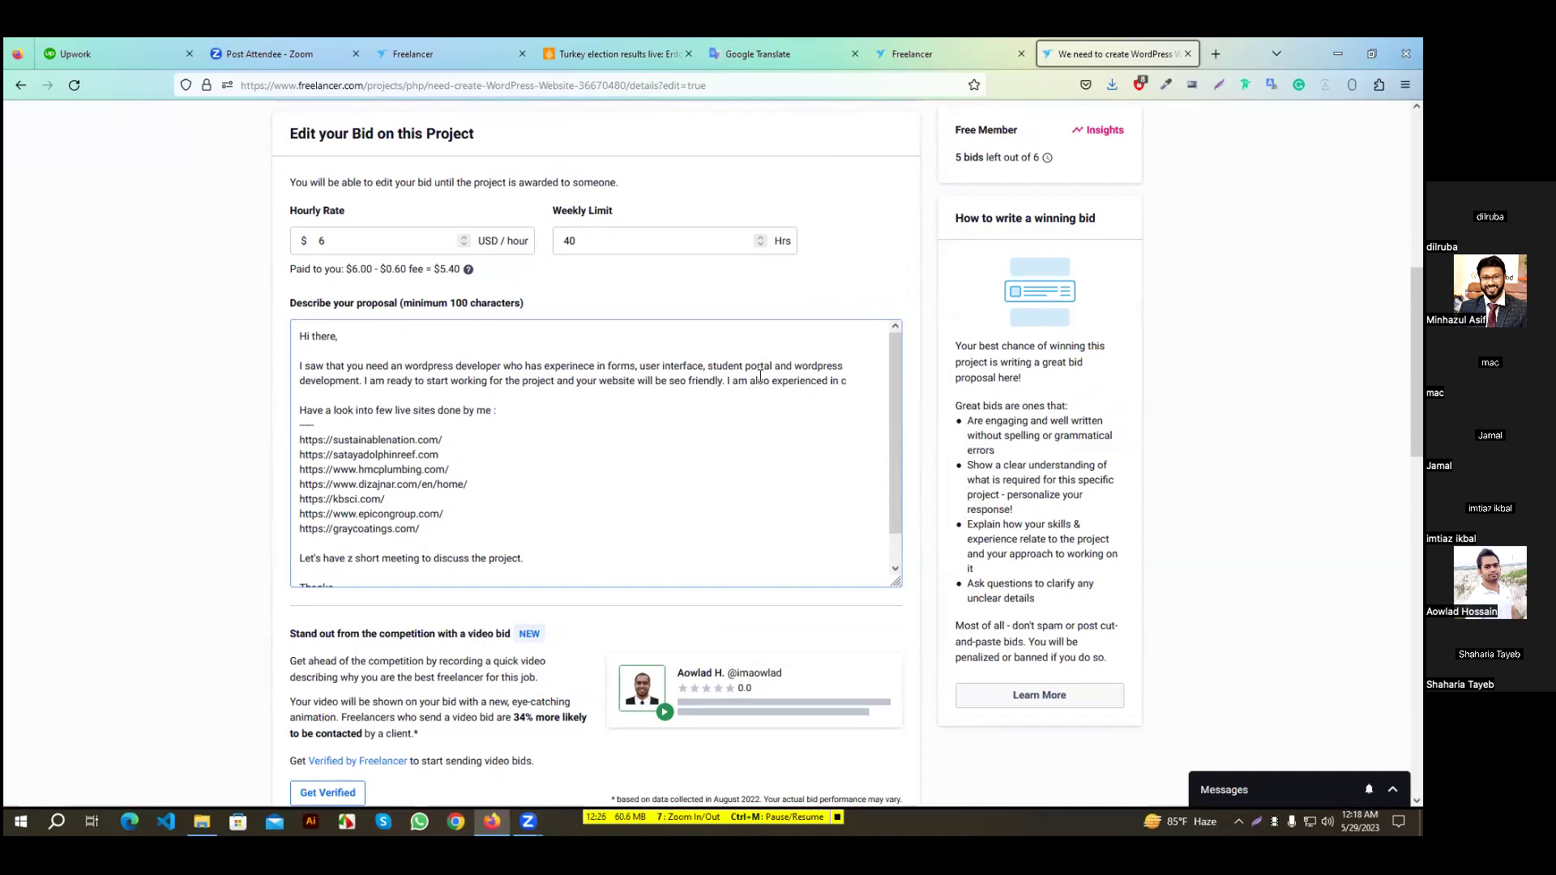